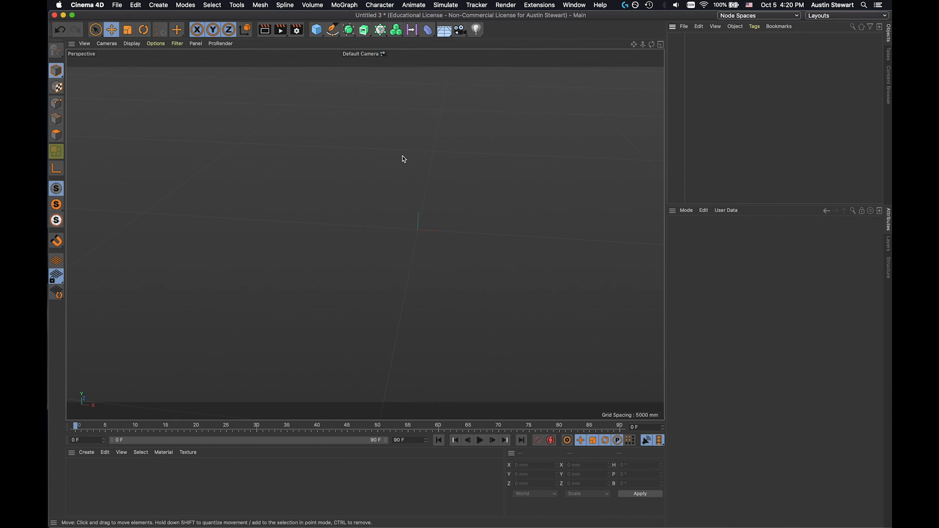
Add a cube and set its size to 1500 mm in X, 100 mm in Y and 1500 mm in Z
{"action": "left_click", "coordinate": [317, 31]}
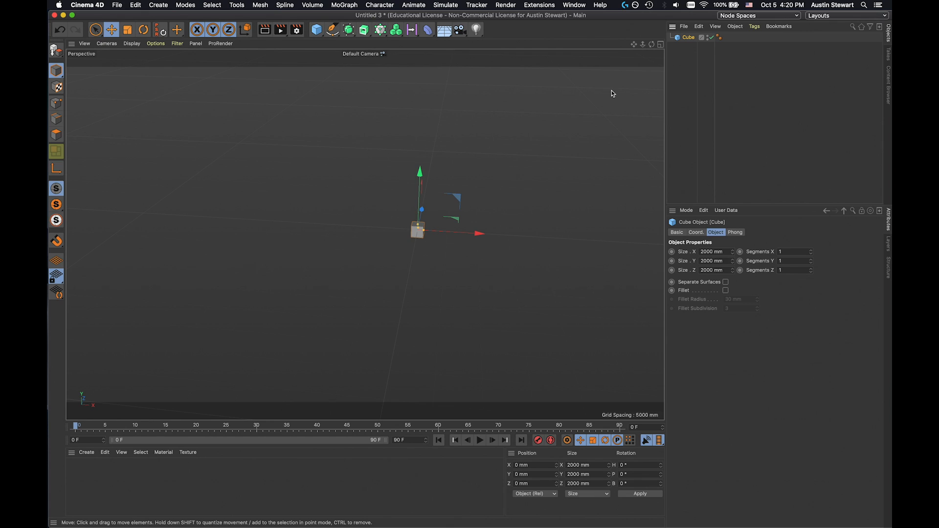
{"action": "key", "text": "h"}
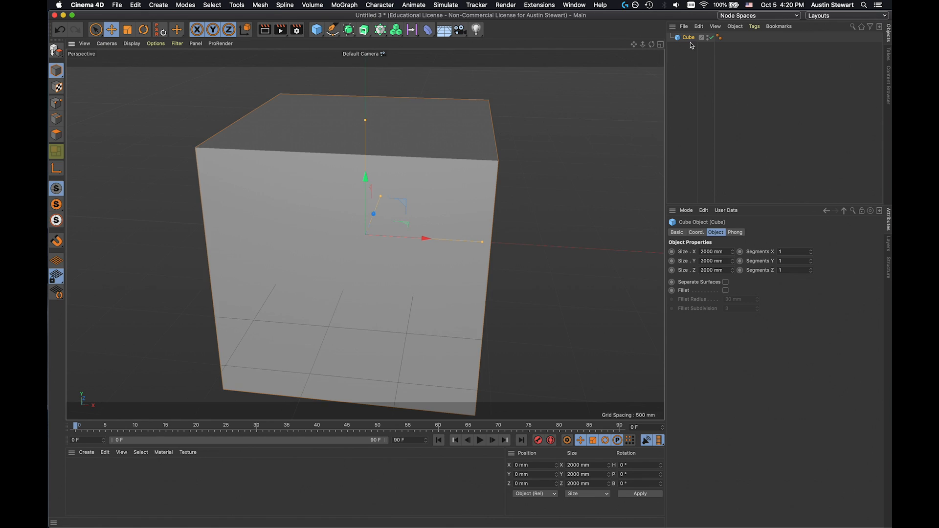
{"action": "left_click", "coordinate": [724, 252]}
{"action": "type", "text": "1500"}
{"action": "key", "text": "Tab"}
{"action": "type", "text": "10"}
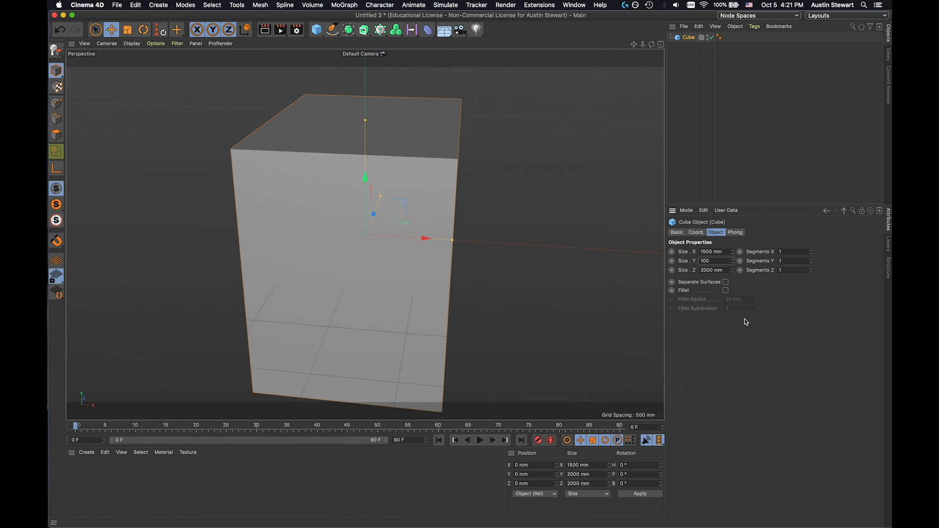
{"action": "type", "text": "0"}
{"action": "key", "text": "Tab"}
{"action": "type", "text": "1500"}
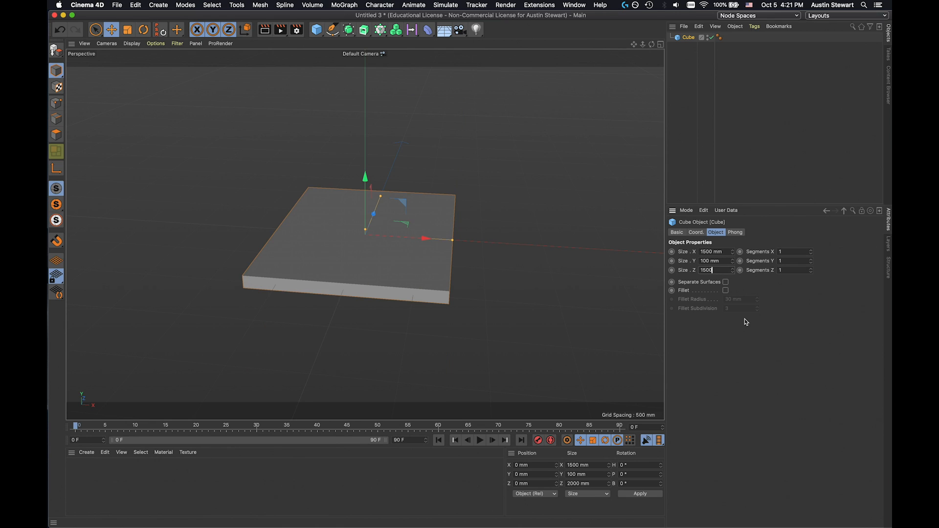
{"action": "key", "text": "Tab"}
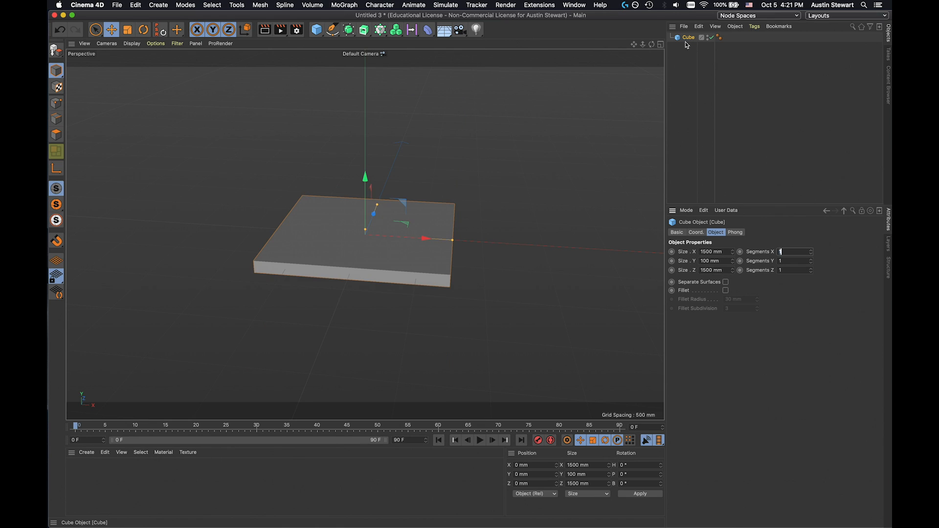
Add a MoGraph Cloner and make the cube its child
{"action": "left_click", "coordinate": [684, 83]}
{"action": "left_click", "coordinate": [688, 37]}
{"action": "left_click", "coordinate": [380, 30]}
{"action": "left_click_drag", "start_coordinate": [690, 47], "coordinate": [693, 39]}
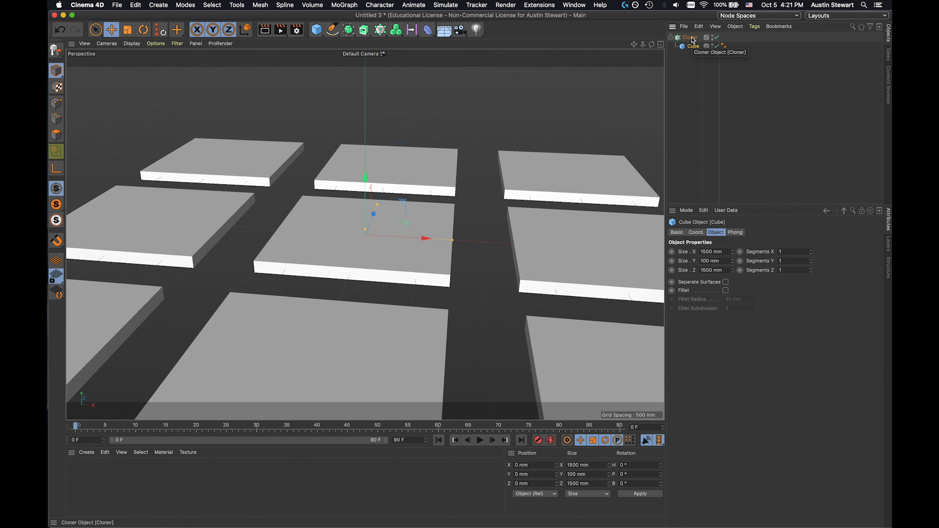
Set the Cloner's grid array count to 25 in X and 25 in Z, keeping 1 in Y
{"action": "left_click", "coordinate": [689, 38]}
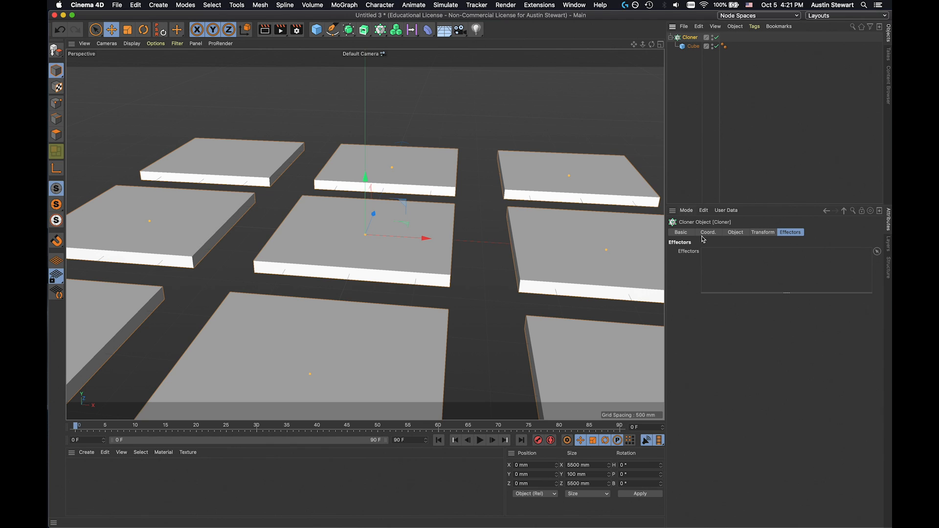
{"action": "left_click", "coordinate": [736, 232]}
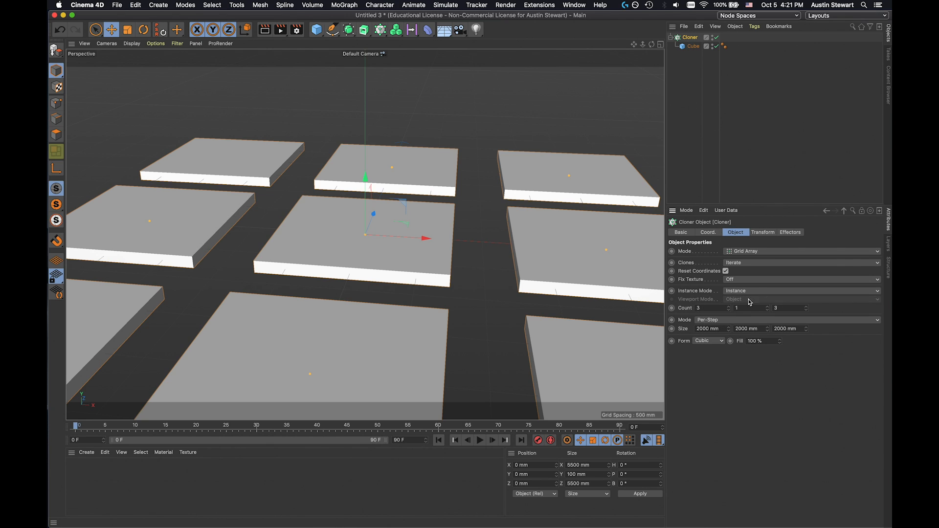
{"action": "scroll", "coordinate": [462, 266], "scroll_direction": "down", "scroll_amount": 4}
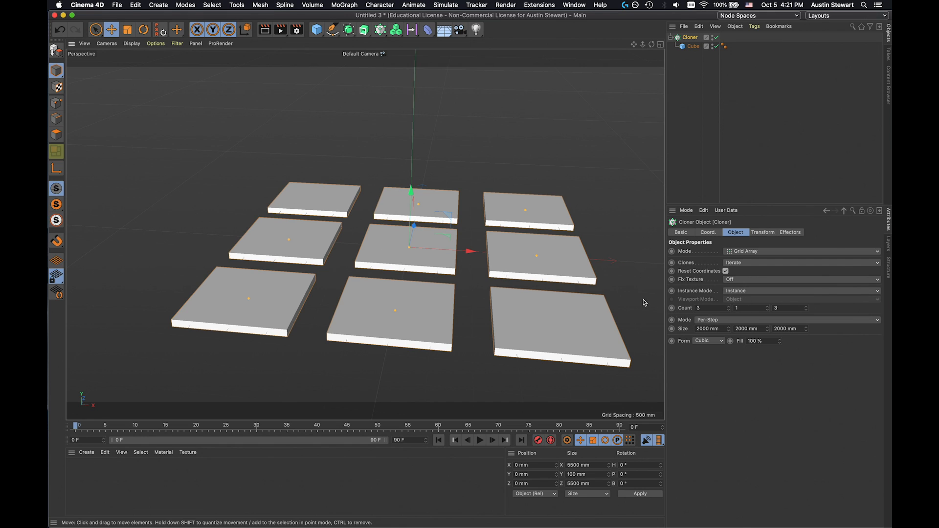
{"action": "left_click_drag", "start_coordinate": [709, 306], "coordinate": [691, 306]}
{"action": "type", "text": "25"}
{"action": "key", "text": "Tab"}
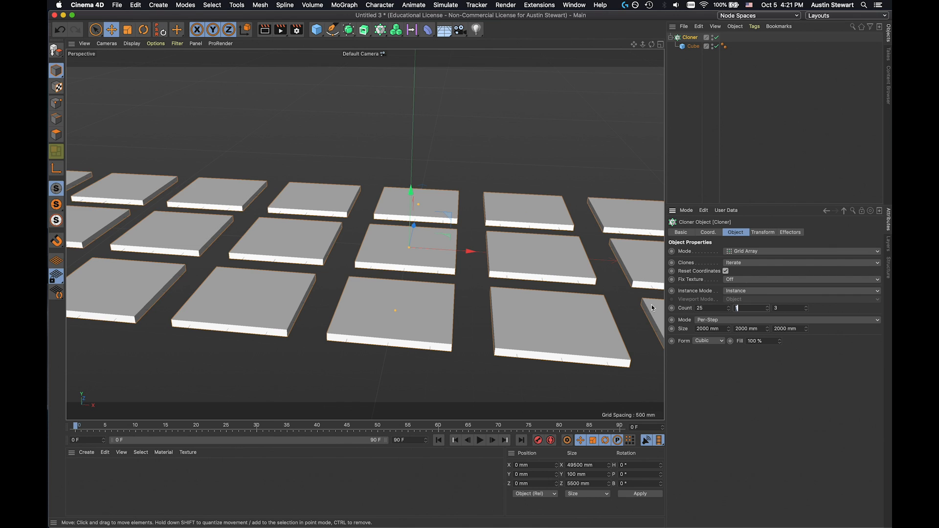
{"action": "key", "text": "Tab"}
{"action": "type", "text": "25"}
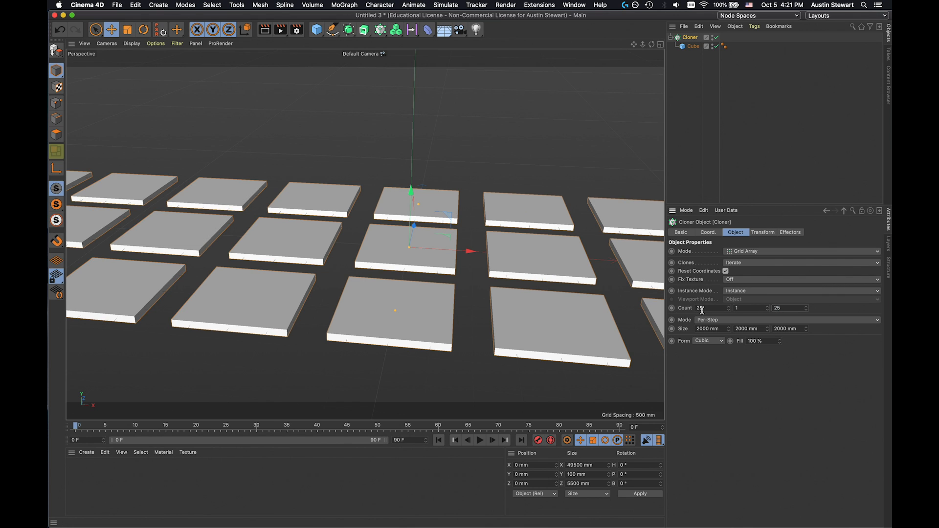
{"action": "key", "text": "Return"}
{"action": "scroll", "coordinate": [480, 272], "scroll_direction": "down", "scroll_amount": 3}
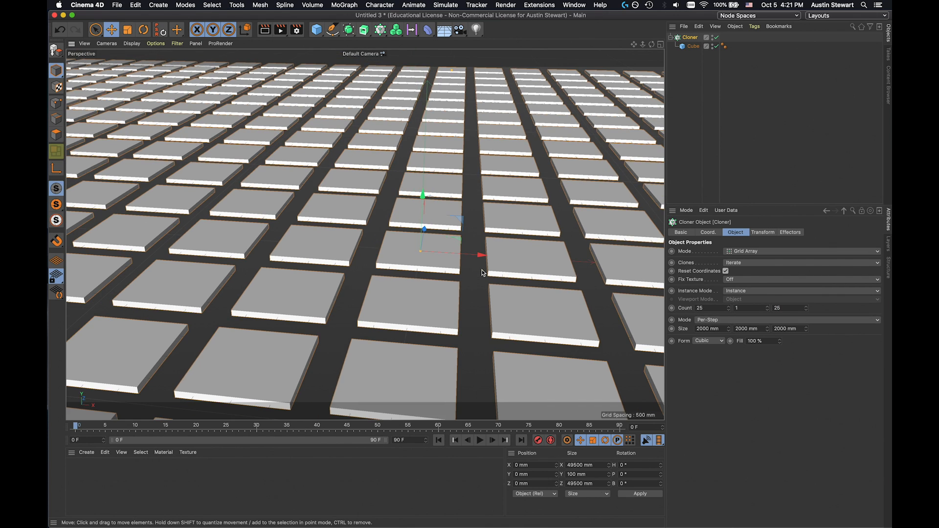
{"action": "scroll", "coordinate": [479, 271], "scroll_direction": "down", "scroll_amount": 8}
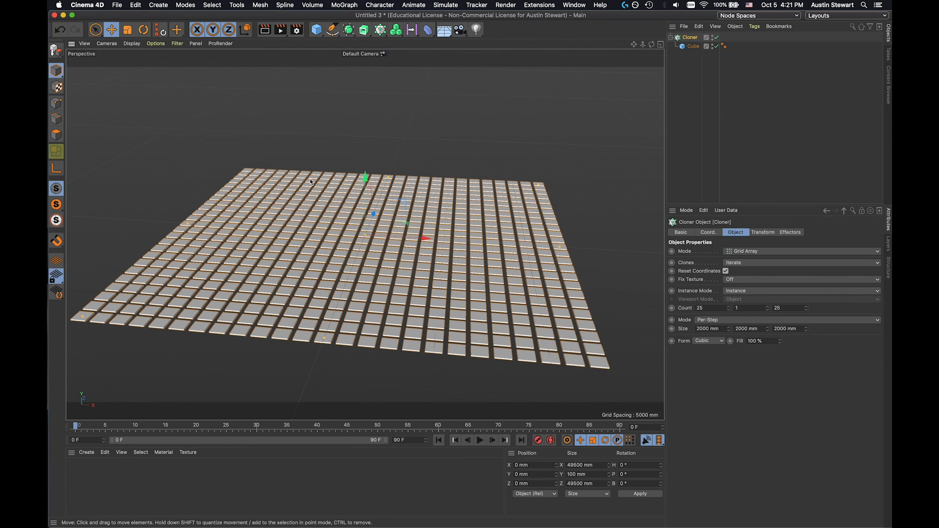
{"action": "scroll", "coordinate": [254, 245], "scroll_direction": "down", "scroll_amount": 1}
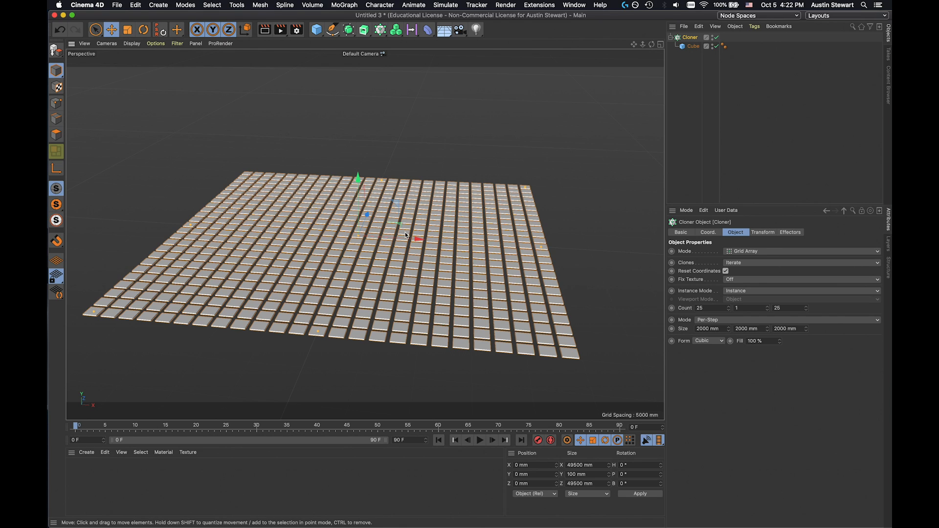
Add a Shader effector to the Cloner and check the Cloner's list of effectors
{"action": "left_click", "coordinate": [344, 6]}
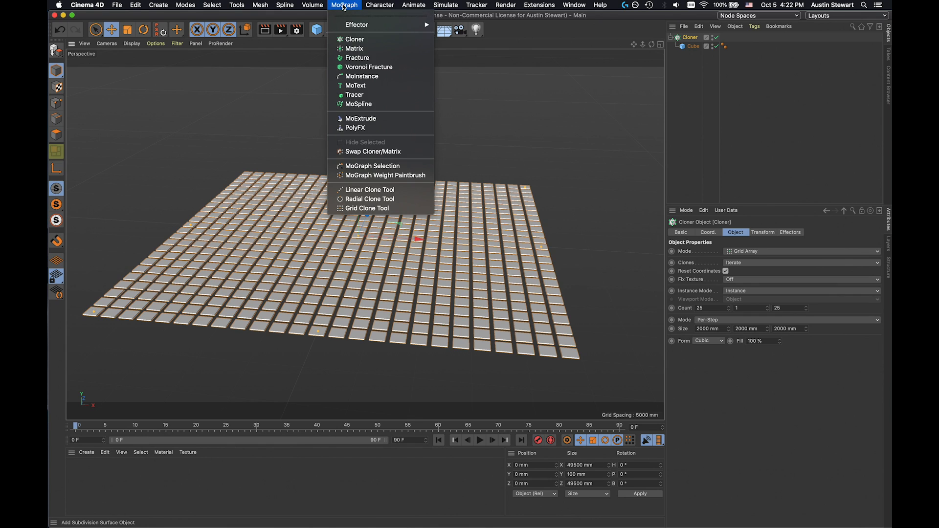
{"action": "mouse_move", "coordinate": [355, 29]}
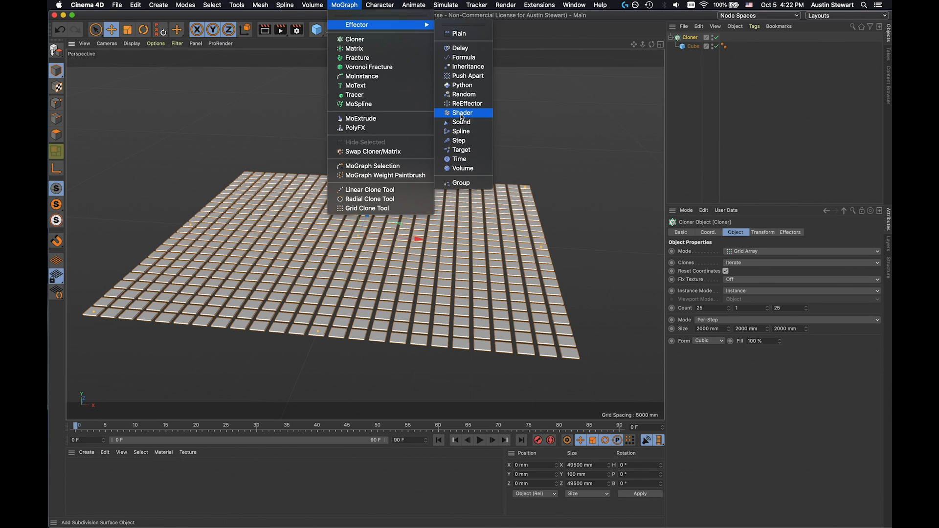
{"action": "left_click", "coordinate": [461, 114]}
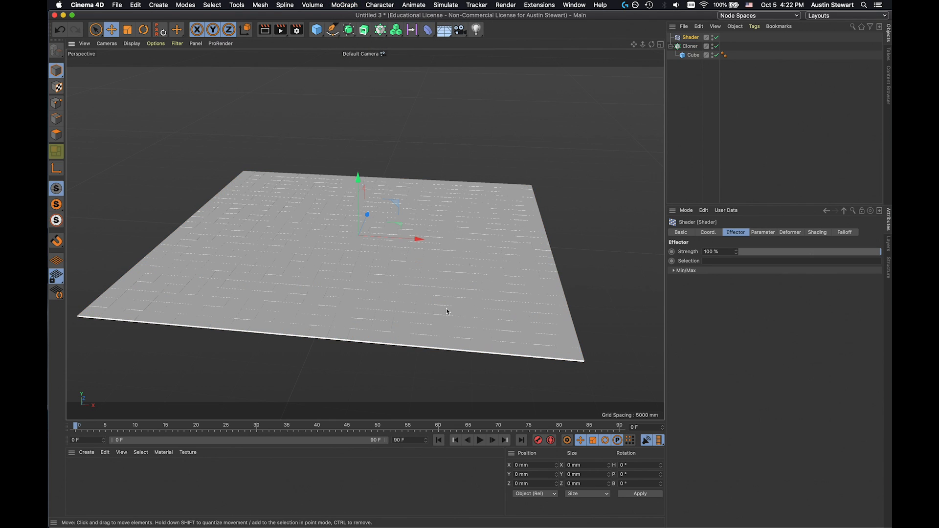
{"action": "left_click", "coordinate": [693, 47]}
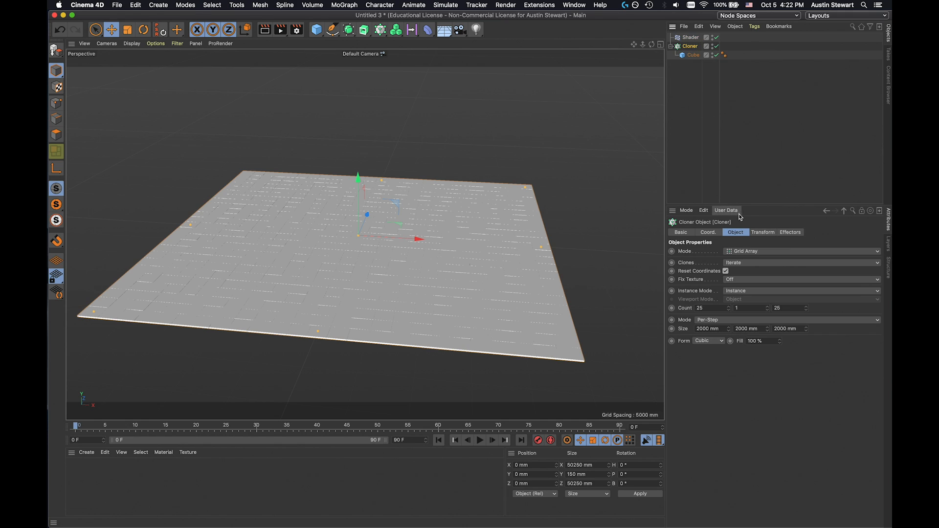
{"action": "left_click", "coordinate": [791, 235]}
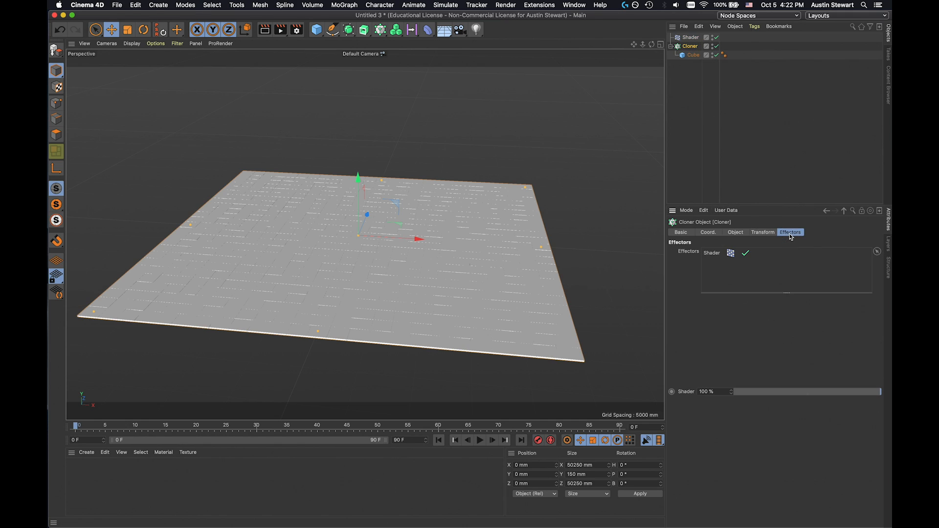
{"action": "left_click", "coordinate": [713, 254]}
Disable Scale on the Shader effector, enable Position and set P.Y to 700 mm
{"action": "left_click", "coordinate": [690, 38]}
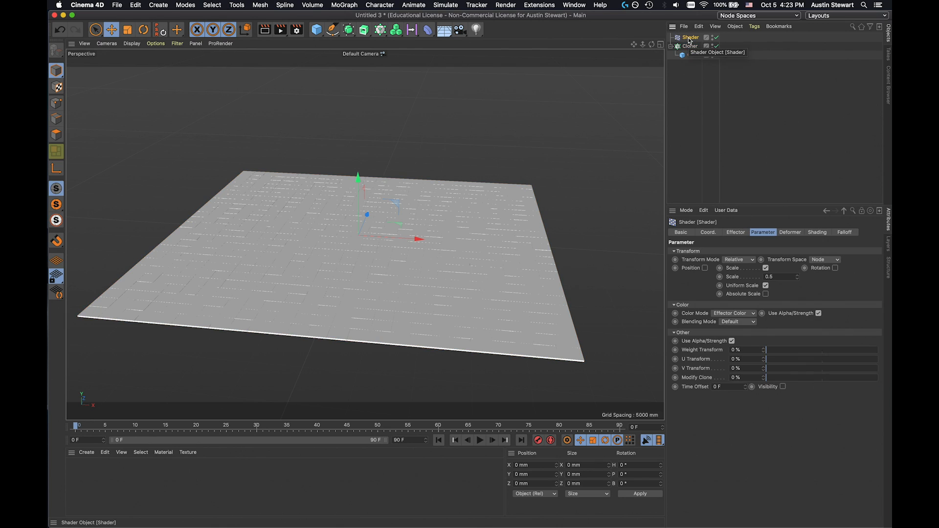
{"action": "left_click", "coordinate": [743, 234]}
{"action": "left_click", "coordinate": [753, 233]}
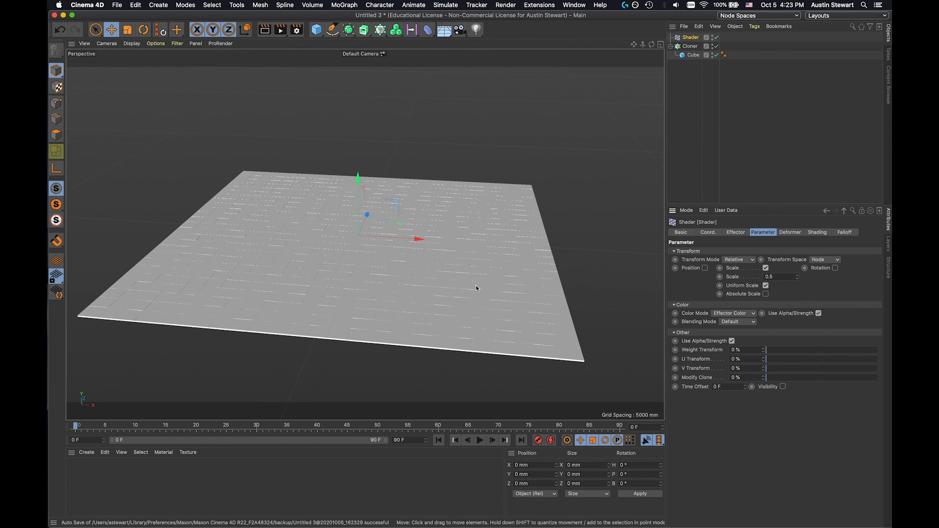
{"action": "left_click_drag", "start_coordinate": [481, 285], "coordinate": [411, 279], "text": "alt"}
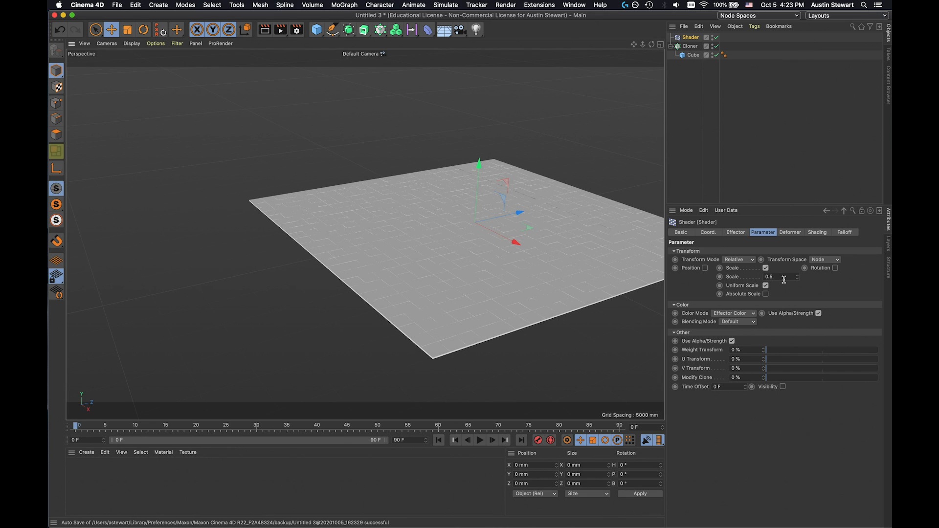
{"action": "left_click", "coordinate": [766, 268]}
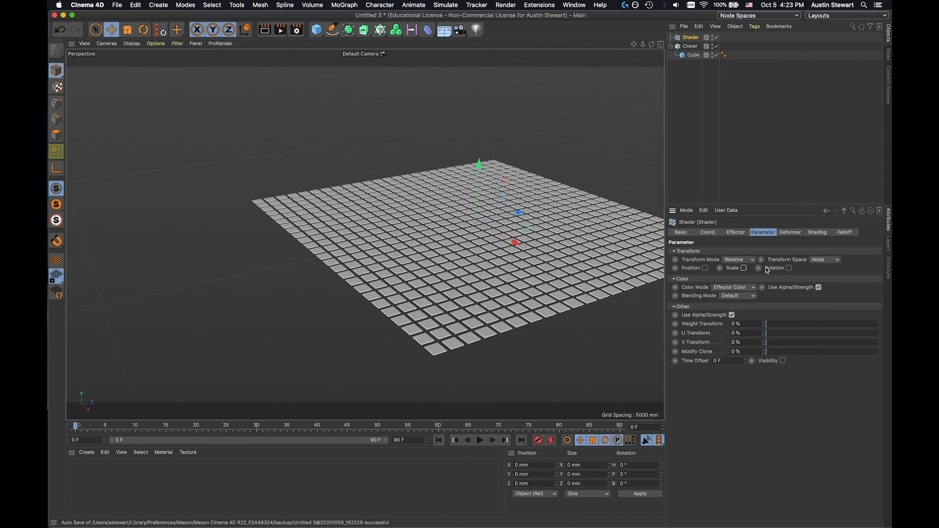
{"action": "left_click", "coordinate": [705, 268]}
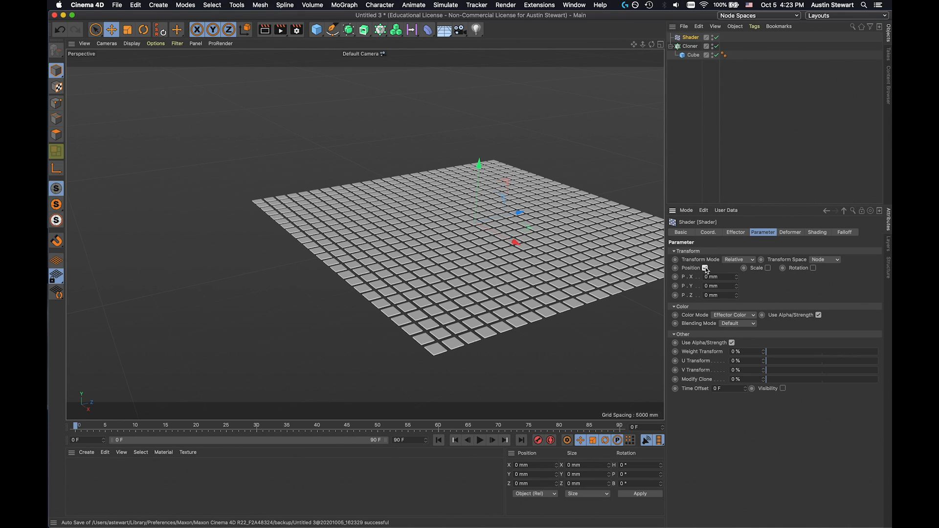
{"action": "left_click", "coordinate": [728, 289]}
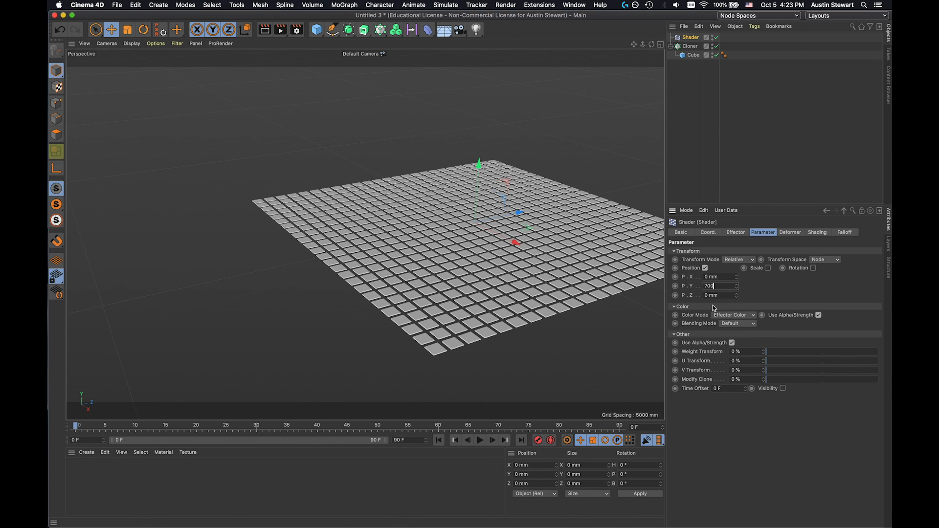
{"action": "left_click", "coordinate": [762, 286]}
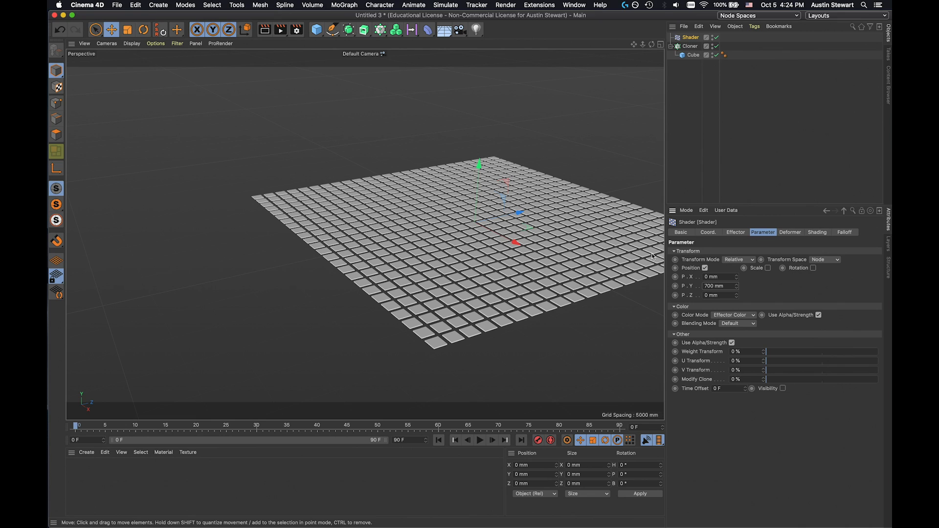
Assign a Gradient as the Shader effector's custom shader
{"action": "left_click", "coordinate": [817, 234]}
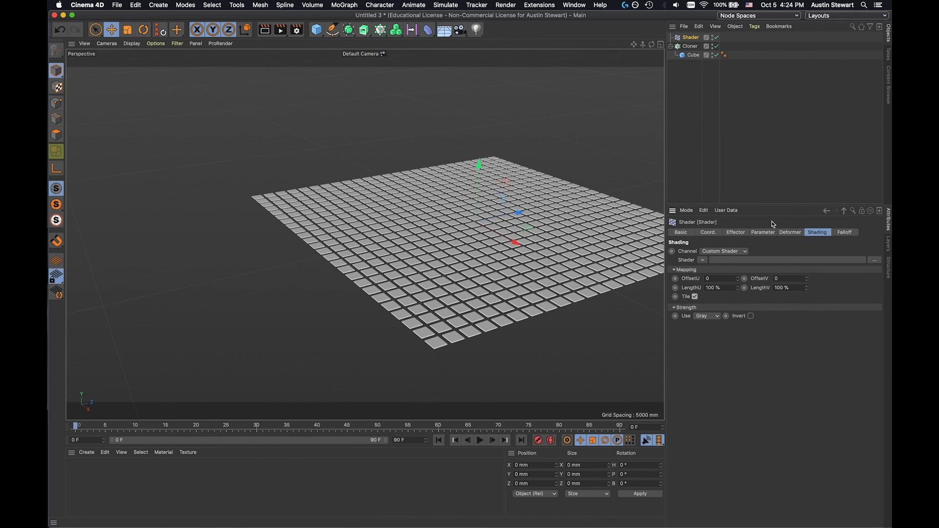
{"action": "left_click", "coordinate": [703, 262]}
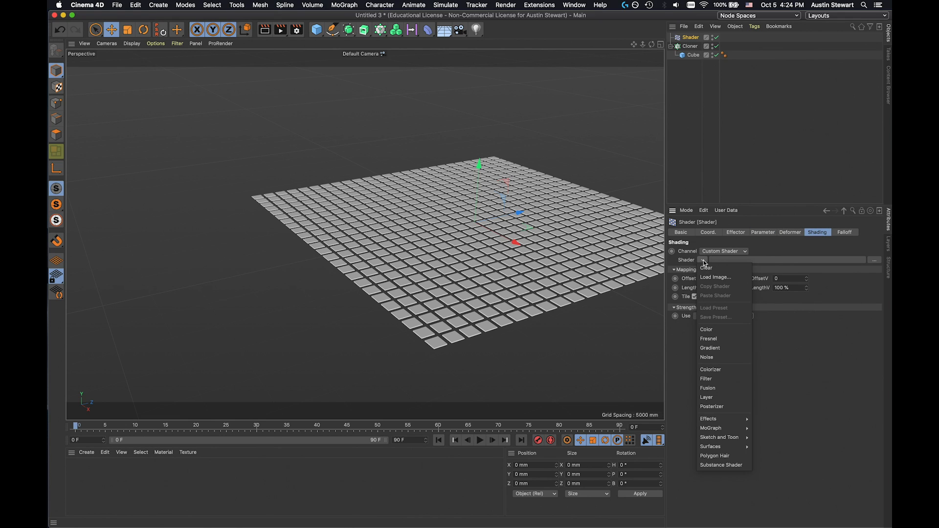
{"action": "left_click", "coordinate": [714, 349]}
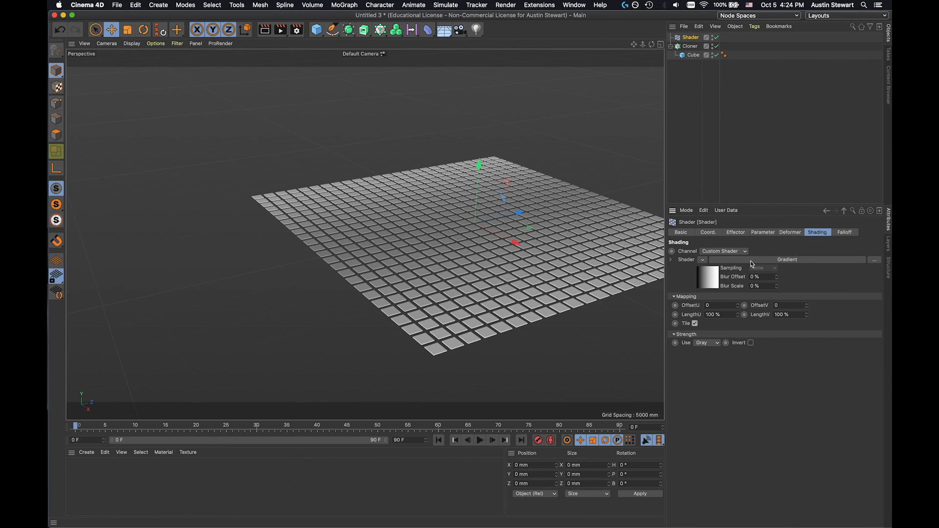
Move the gradient's white knot to the middle, add a near-black end knot (V 3%), and shift the bias between them slightly toward the white knot
{"action": "left_click", "coordinate": [778, 261]}
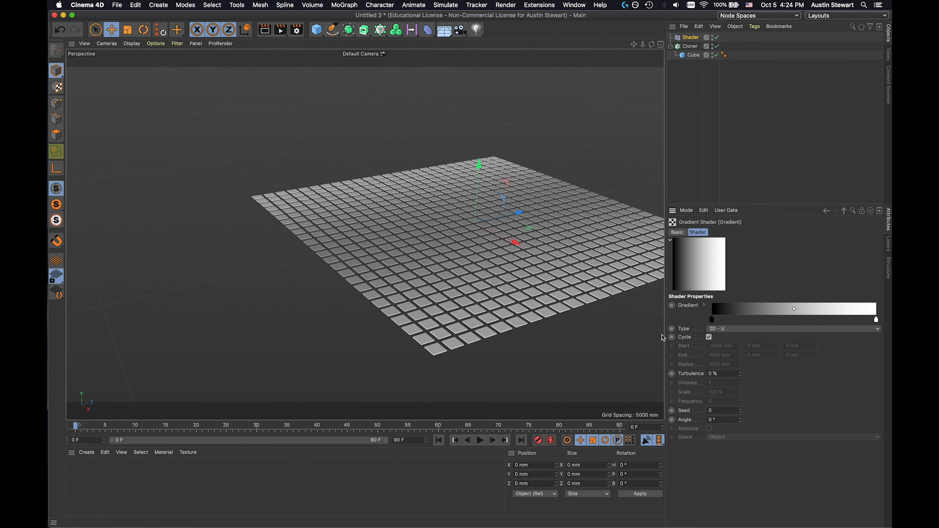
{"action": "mouse_move", "coordinate": [877, 323]}
{"action": "left_mouse_down"}
{"action": "mouse_move", "coordinate": [757, 310]}
{"action": "mouse_move", "coordinate": [848, 310]}
{"action": "mouse_move", "coordinate": [736, 310]}
{"action": "mouse_move", "coordinate": [831, 311]}
{"action": "mouse_move", "coordinate": [744, 314]}
{"action": "mouse_move", "coordinate": [838, 327]}
{"action": "mouse_move", "coordinate": [749, 313]}
{"action": "mouse_move", "coordinate": [800, 325]}
{"action": "mouse_move", "coordinate": [793, 318]}
{"action": "left_mouse_up"}
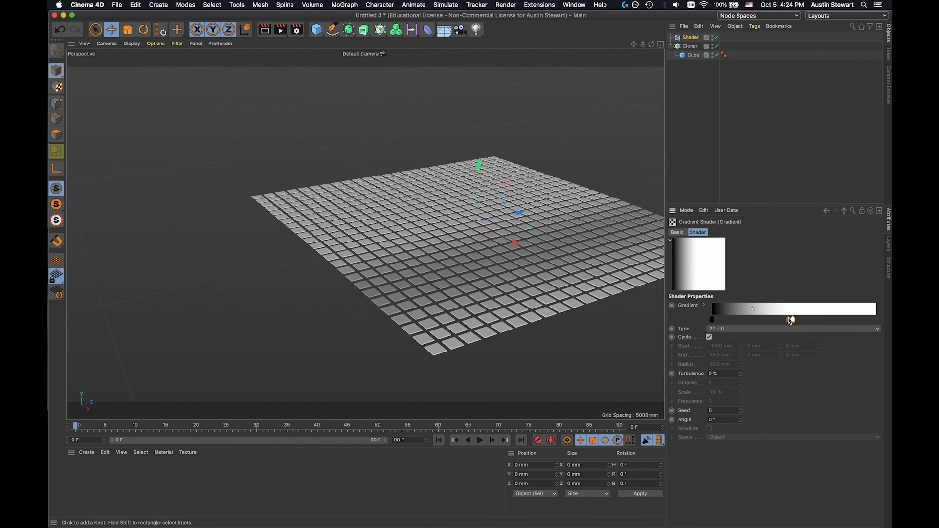
{"action": "left_click", "coordinate": [876, 321]}
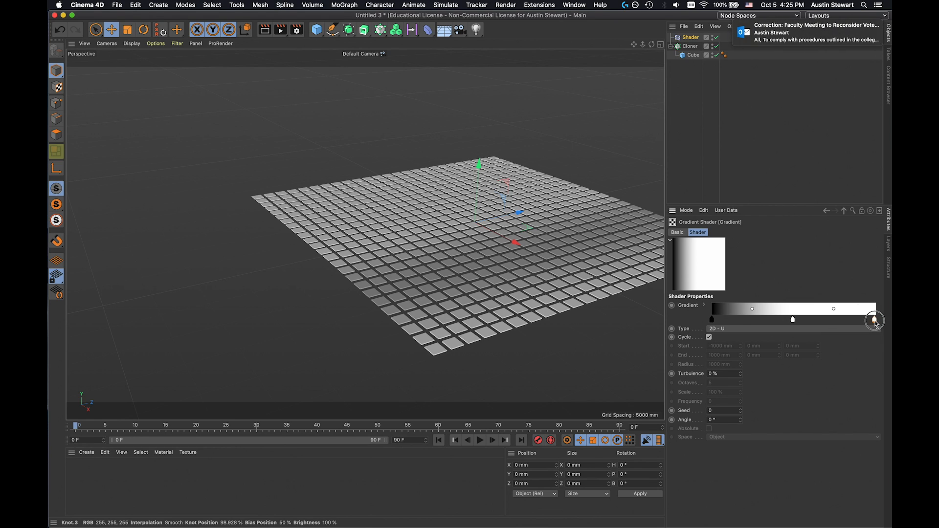
{"action": "double_click", "coordinate": [876, 321]}
{"action": "left_click", "coordinate": [748, 349]}
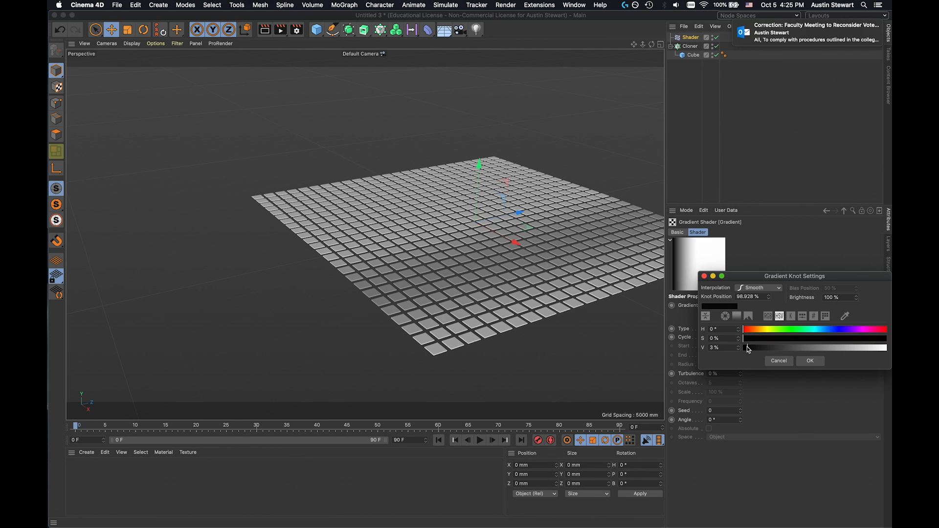
{"action": "left_click", "coordinate": [811, 361]}
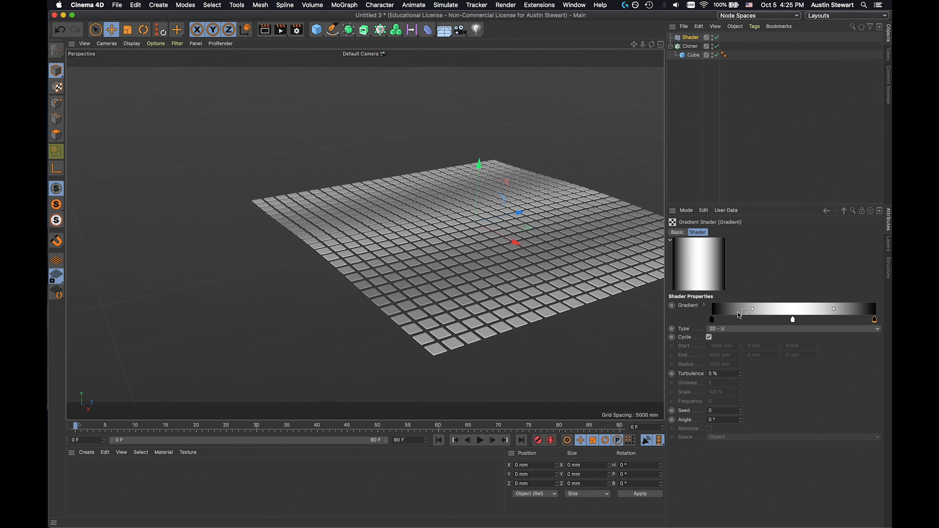
{"action": "left_click_drag", "start_coordinate": [835, 309], "coordinate": [824, 309]}
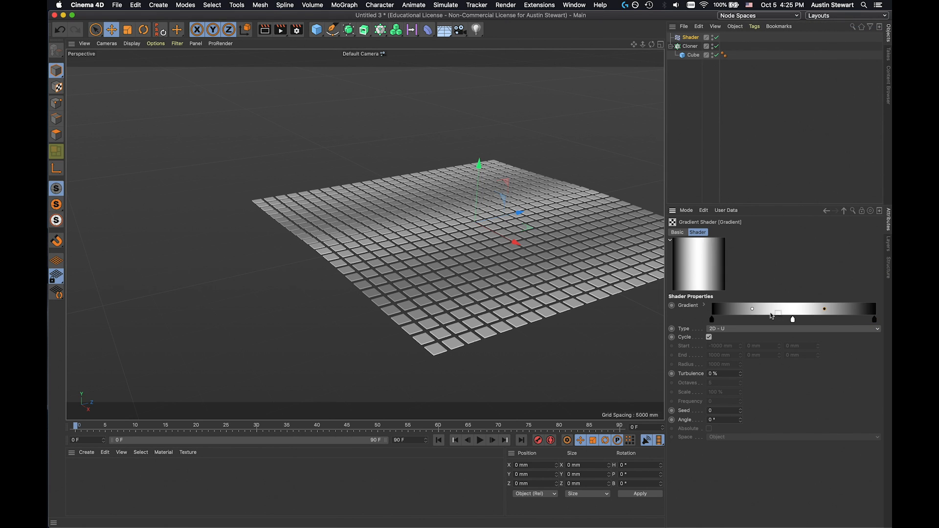
Move the gradient's bias between the start knot and the white knot closer to the white knot
{"action": "left_click_drag", "start_coordinate": [753, 309], "coordinate": [765, 311]}
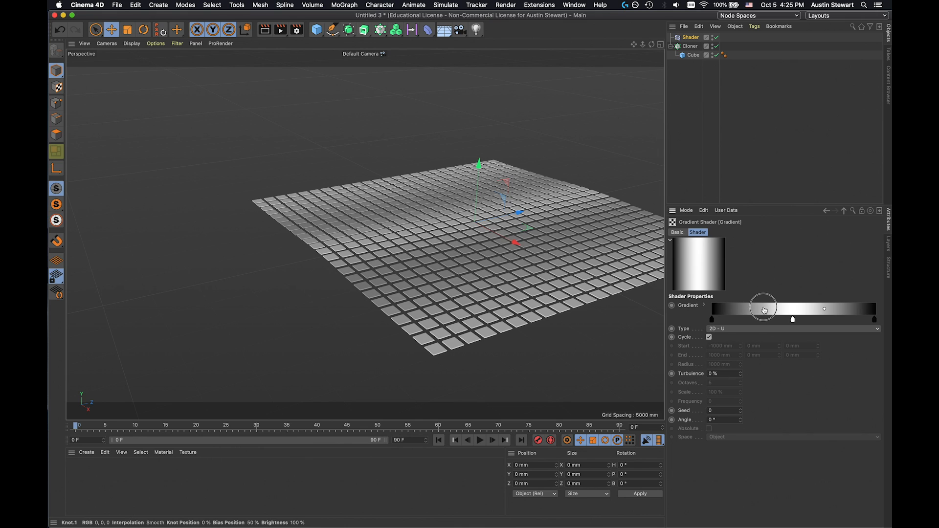
{"action": "left_click", "coordinate": [825, 310]}
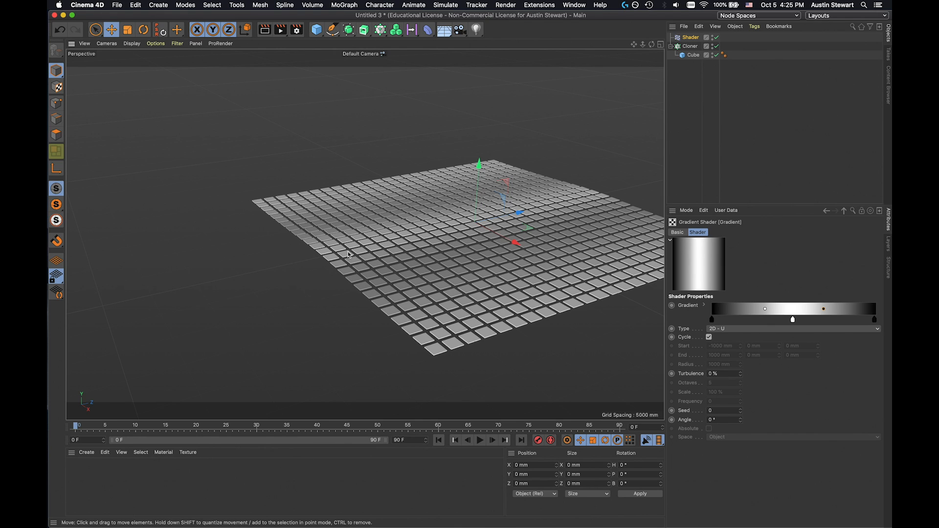
{"action": "left_click_drag", "start_coordinate": [349, 255], "coordinate": [411, 240], "text": "alt"}
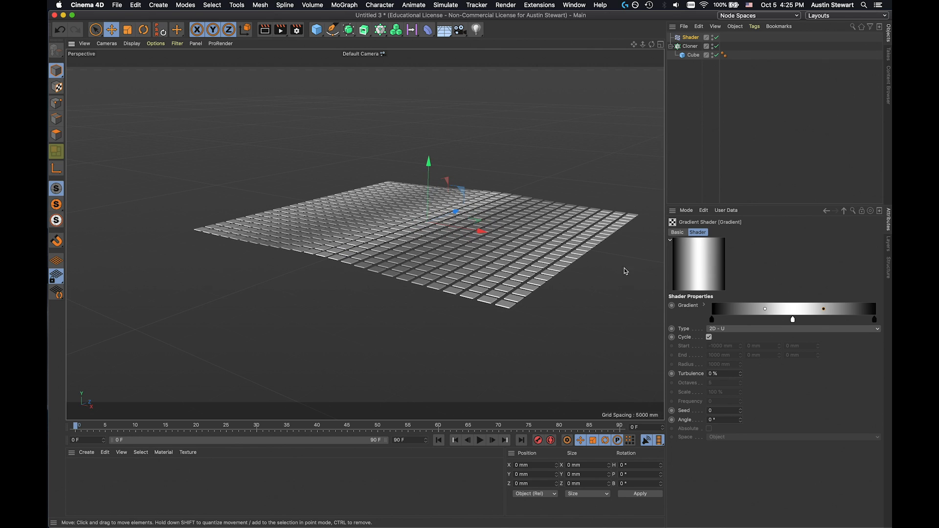
Set the Shader effector's position offset to 10000 mm for P.Y and 3 mm for P.Z
{"action": "left_click", "coordinate": [684, 39]}
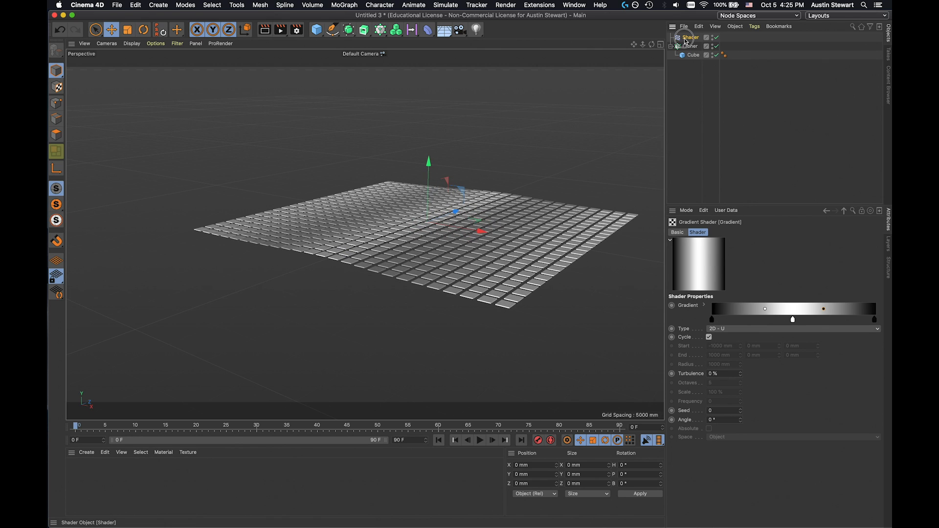
{"action": "left_click", "coordinate": [763, 233]}
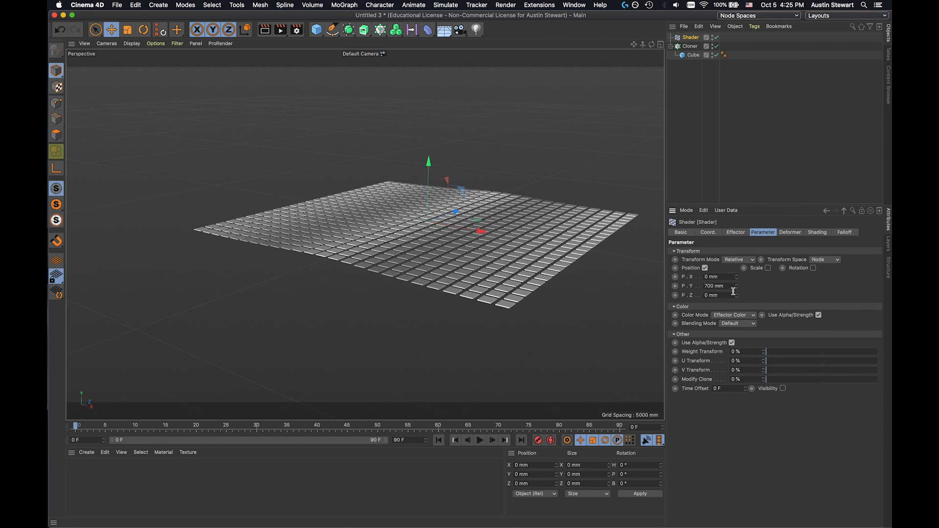
{"action": "left_click", "coordinate": [739, 260]}
{"action": "left_click", "coordinate": [744, 274]}
{"action": "left_click", "coordinate": [744, 261]}
{"action": "left_click", "coordinate": [736, 261]}
{"action": "left_click_drag", "start_coordinate": [737, 289], "coordinate": [735, 311]}
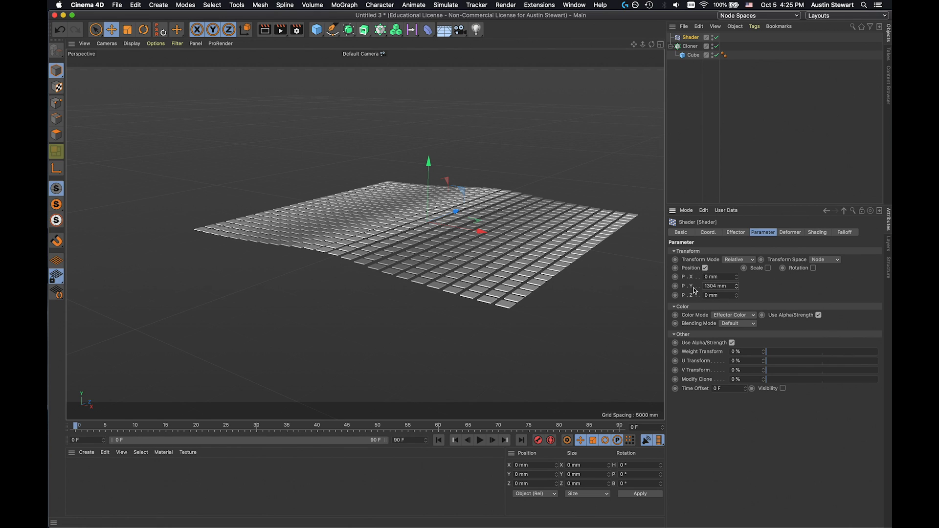
{"action": "left_click", "coordinate": [727, 288]}
{"action": "type", "text": "10000"}
{"action": "key", "text": "Tab"}
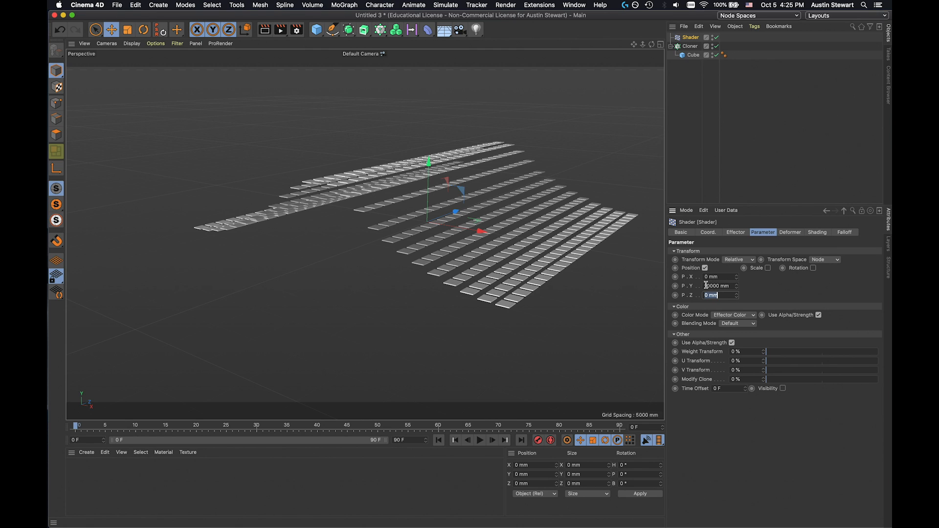
{"action": "type", "text": "3"}
{"action": "mouse_move", "coordinate": [363, 206]}
{"action": "left_mouse_down"}
{"action": "mouse_move", "coordinate": [427, 219]}
{"action": "mouse_move", "coordinate": [450, 250]}
{"action": "mouse_move", "coordinate": [497, 228]}
{"action": "mouse_move", "coordinate": [445, 187]}
{"action": "mouse_move", "coordinate": [435, 200]}
{"action": "mouse_move", "coordinate": [470, 203]}
{"action": "mouse_move", "coordinate": [480, 226]}
{"action": "mouse_move", "coordinate": [423, 208]}
{"action": "mouse_move", "coordinate": [435, 205]}
{"action": "left_mouse_up"}
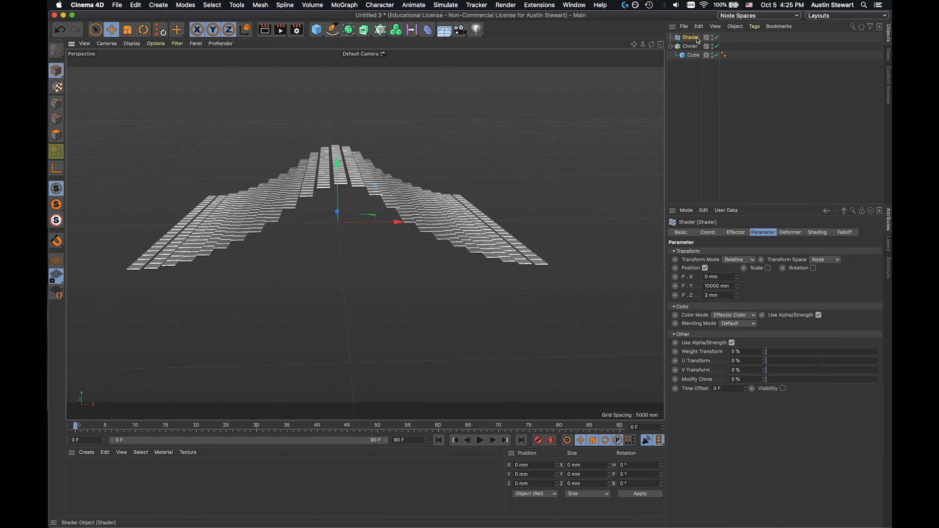
Reopen the effector's gradient and shift both biases slightly outward, away from the white knot
{"action": "left_click", "coordinate": [817, 232]}
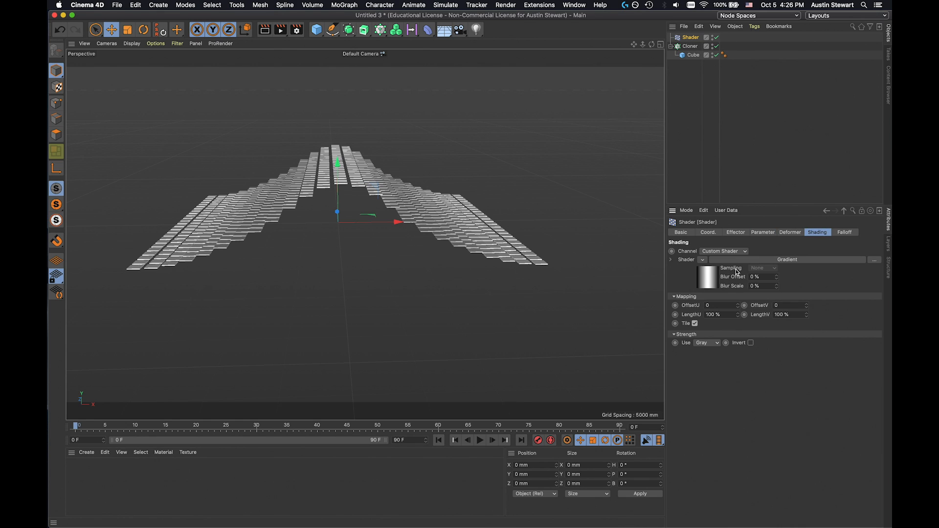
{"action": "left_click", "coordinate": [786, 259]}
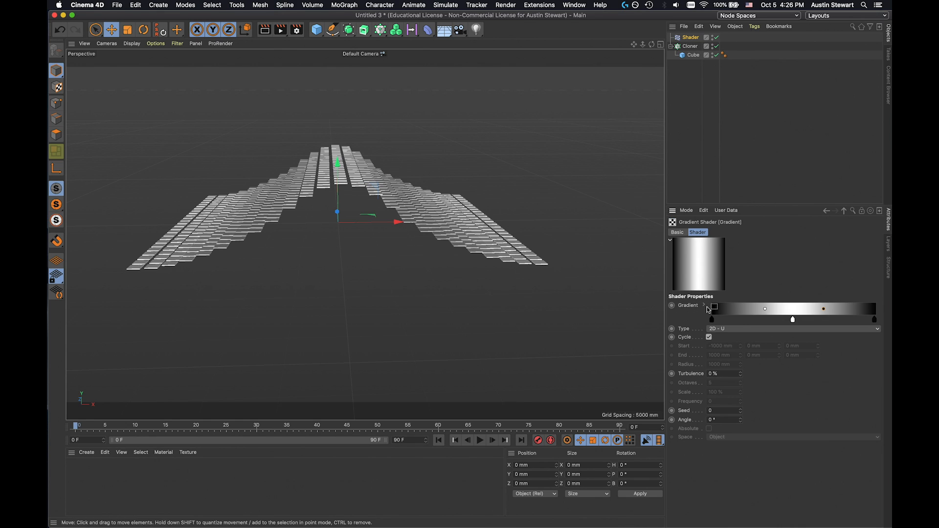
{"action": "mouse_move", "coordinate": [766, 308]}
{"action": "left_mouse_down"}
{"action": "mouse_move", "coordinate": [736, 308]}
{"action": "mouse_move", "coordinate": [801, 308]}
{"action": "mouse_move", "coordinate": [761, 304]}
{"action": "left_mouse_up"}
{"action": "mouse_move", "coordinate": [826, 309]}
{"action": "left_mouse_down"}
{"action": "mouse_move", "coordinate": [864, 308]}
{"action": "mouse_move", "coordinate": [836, 308]}
{"action": "left_mouse_up"}
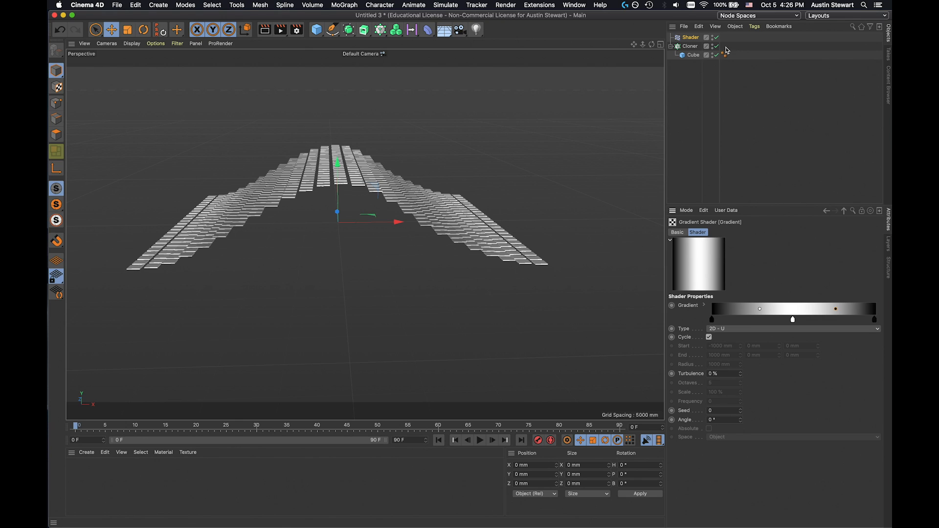
Enable Rotation on the Shader effector, set R.P to 127°, and inspect the tilted tiles from several angles
{"action": "left_click", "coordinate": [688, 38]}
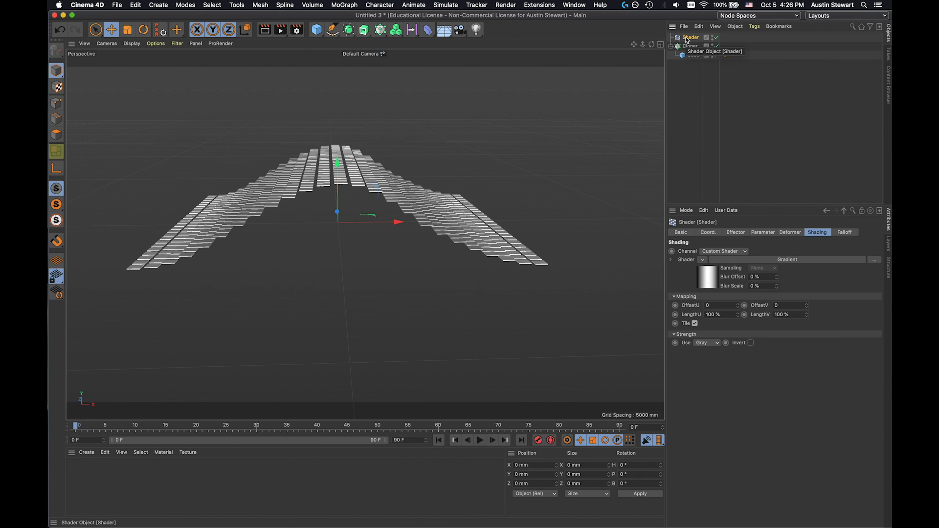
{"action": "left_click", "coordinate": [767, 233]}
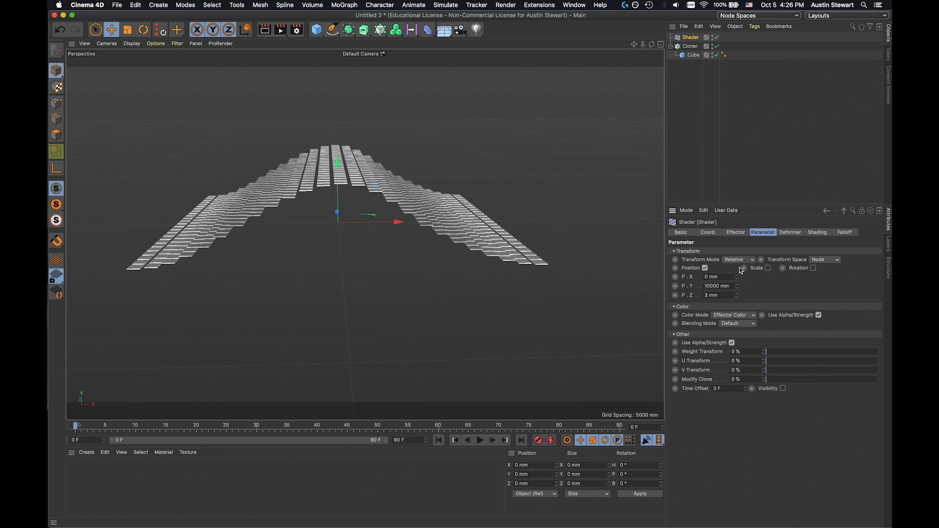
{"action": "left_click", "coordinate": [814, 269]}
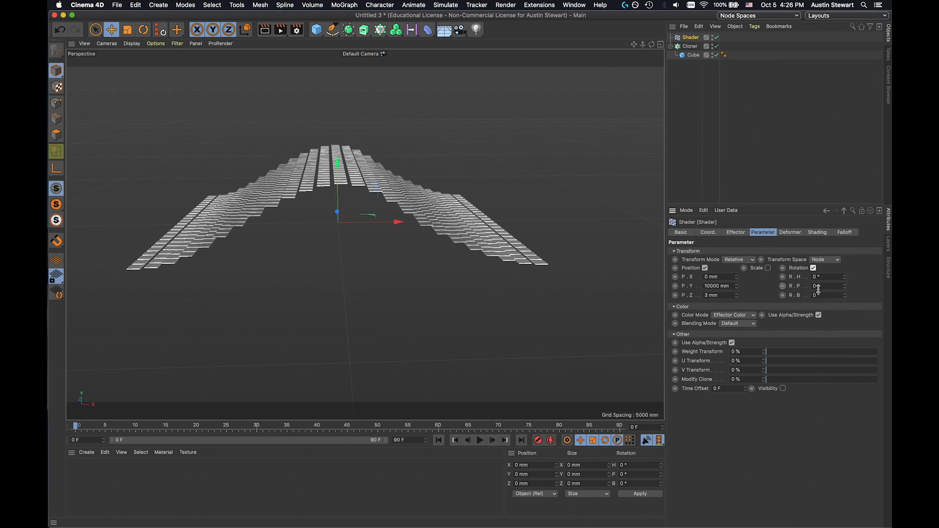
{"action": "left_click_drag", "start_coordinate": [846, 289], "coordinate": [846, 262]}
{"action": "left_click_drag", "start_coordinate": [304, 205], "coordinate": [348, 216], "text": "alt"}
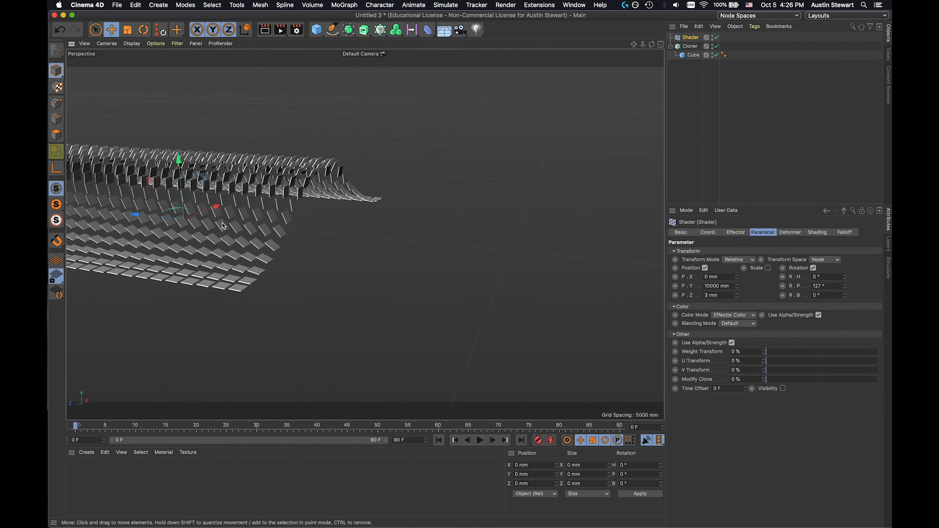
{"action": "left_click_drag", "start_coordinate": [316, 172], "coordinate": [117, 180], "text": "alt"}
{"action": "mouse_move", "coordinate": [265, 303]}
{"action": "left_mouse_down", "text": "alt"}
{"action": "mouse_move", "coordinate": [382, 275]}
{"action": "mouse_move", "coordinate": [329, 235]}
{"action": "mouse_move", "coordinate": [306, 233]}
{"action": "left_mouse_up", "text": "alt"}
{"action": "middle_click_drag", "start_coordinate": [298, 213], "coordinate": [316, 308], "text": "alt"}
{"action": "left_click_drag", "start_coordinate": [291, 294], "coordinate": [397, 343], "text": "alt"}
{"action": "middle_click_drag", "start_coordinate": [427, 346], "coordinate": [354, 309], "text": "alt"}
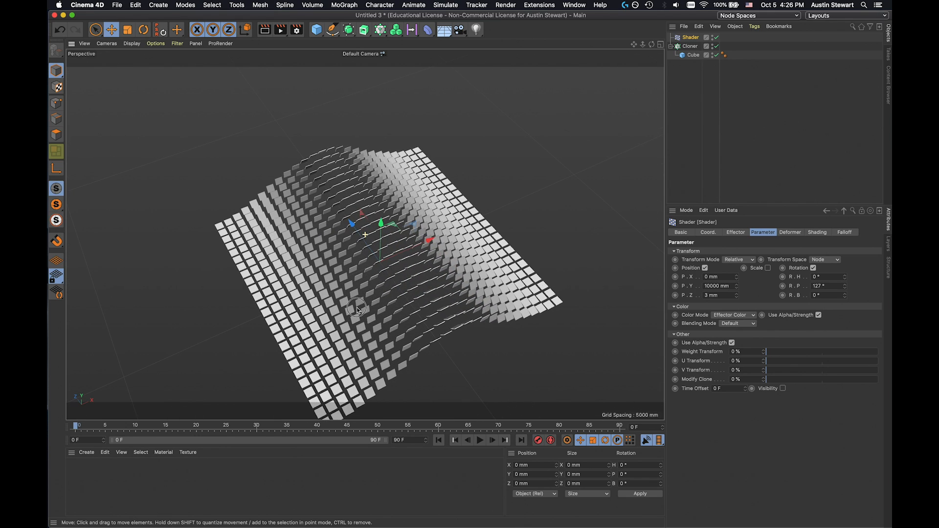
{"action": "left_click_drag", "start_coordinate": [358, 310], "coordinate": [409, 276], "text": "alt"}
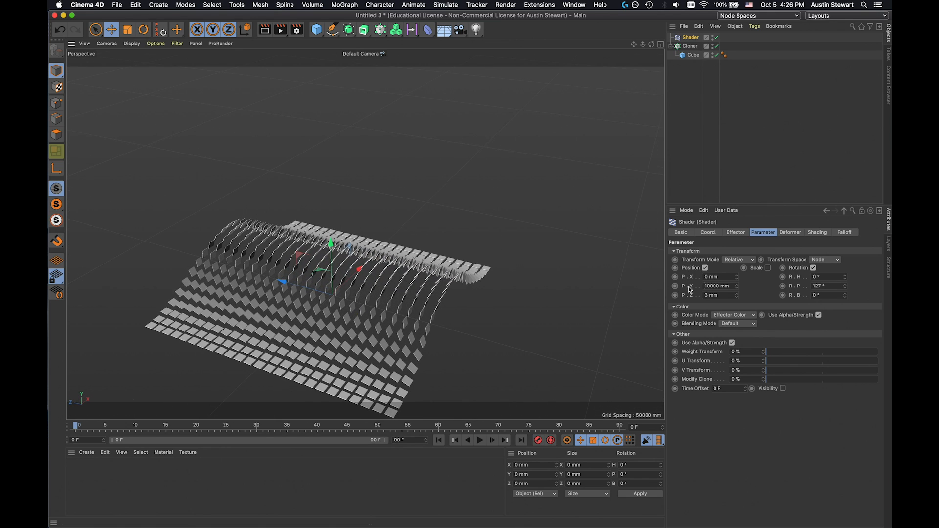
Change the type of the Shader effector's gradient to 2D - Circular
{"action": "left_click", "coordinate": [818, 233]}
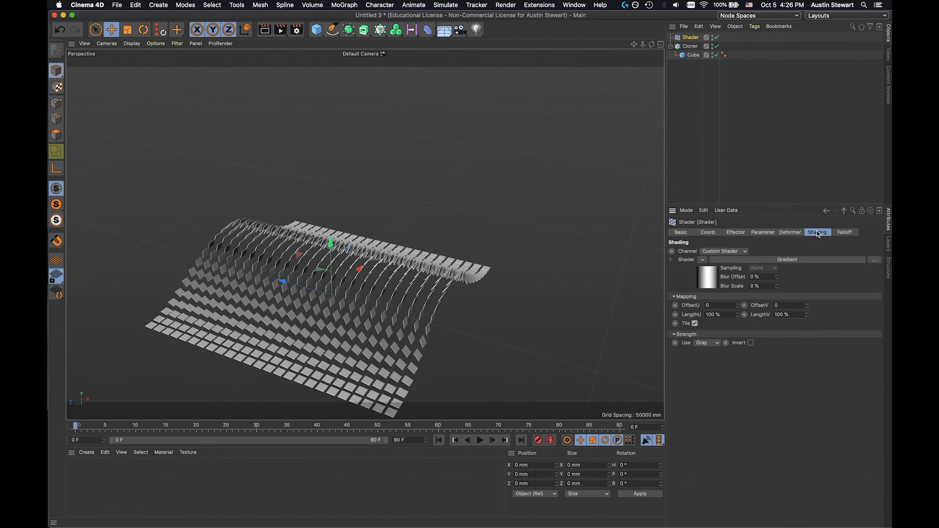
{"action": "left_click", "coordinate": [785, 259]}
{"action": "left_click", "coordinate": [768, 319]}
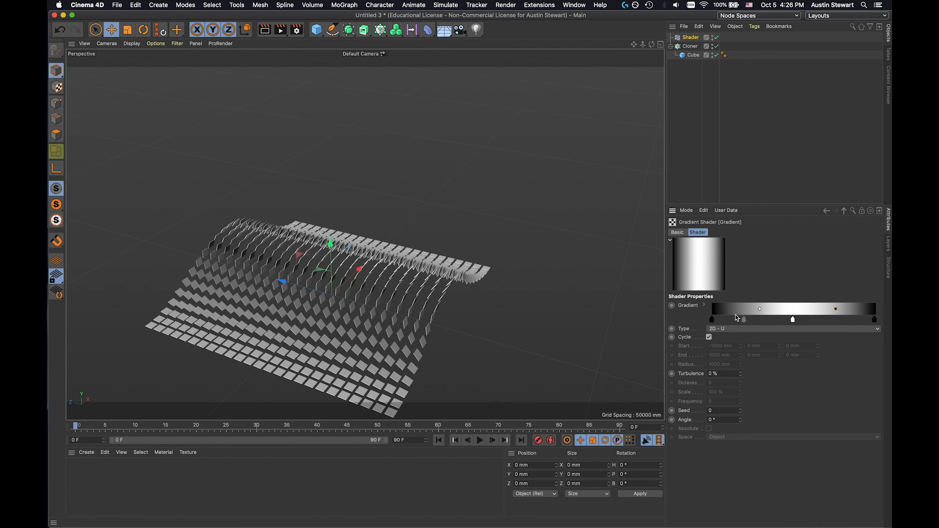
{"action": "left_click", "coordinate": [763, 329]}
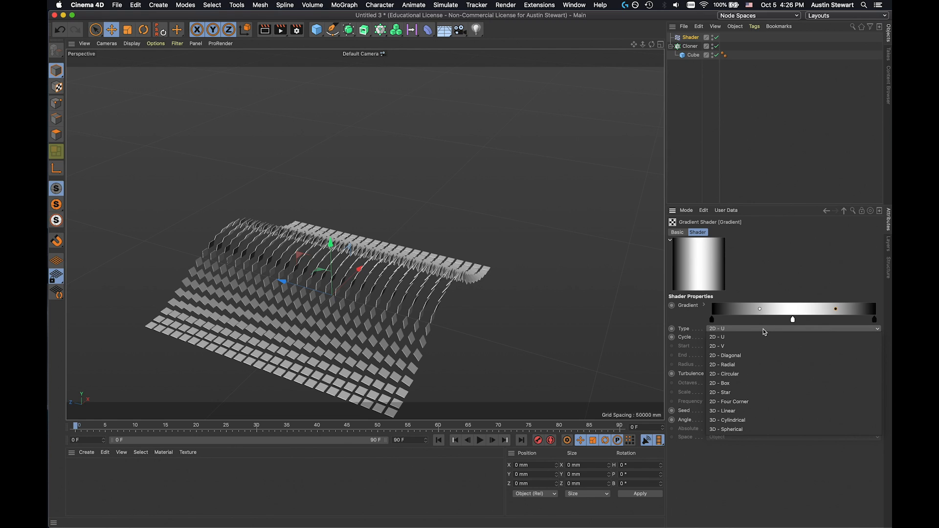
{"action": "left_click", "coordinate": [754, 374]}
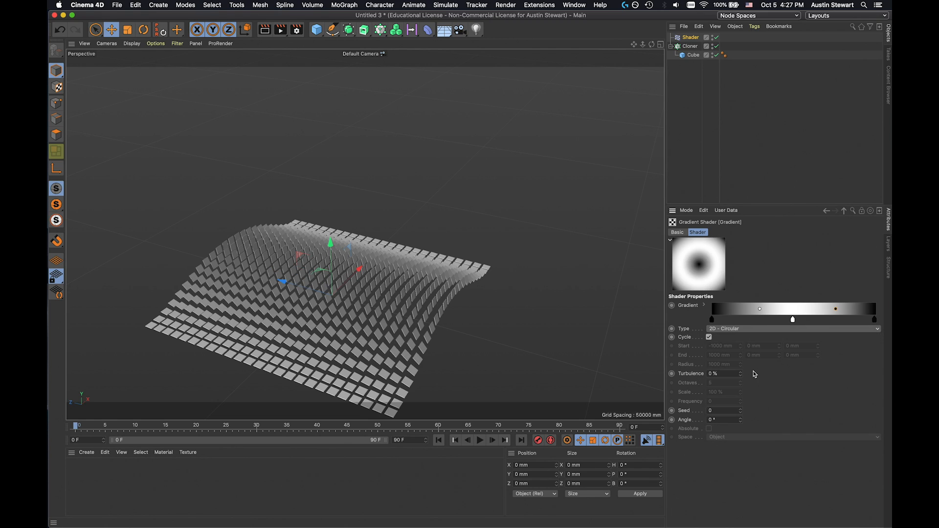
Try the 2D - Radial gradient type and switch back to 2D - Circular
{"action": "left_click", "coordinate": [751, 329]}
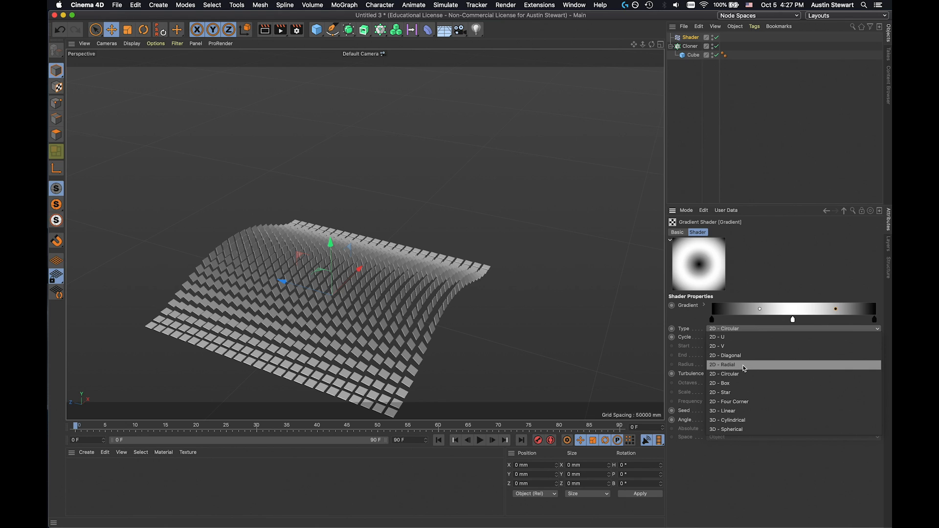
{"action": "left_click", "coordinate": [744, 365]}
{"action": "left_click", "coordinate": [744, 329]}
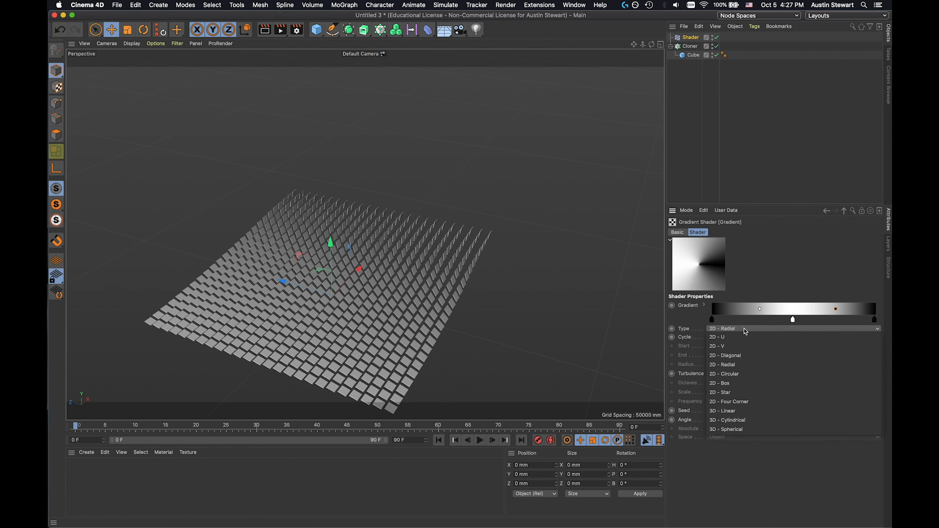
{"action": "left_click", "coordinate": [749, 374]}
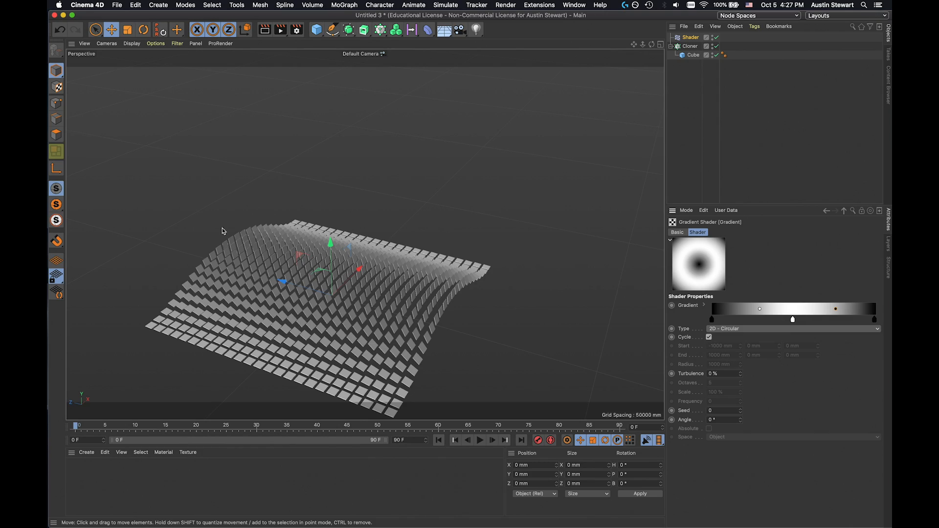
Remove the gradient's black start knot, and move the white knot near the start with the bias shifted toward the black end knot
{"action": "left_click_drag", "start_coordinate": [291, 307], "coordinate": [332, 296], "text": "alt"}
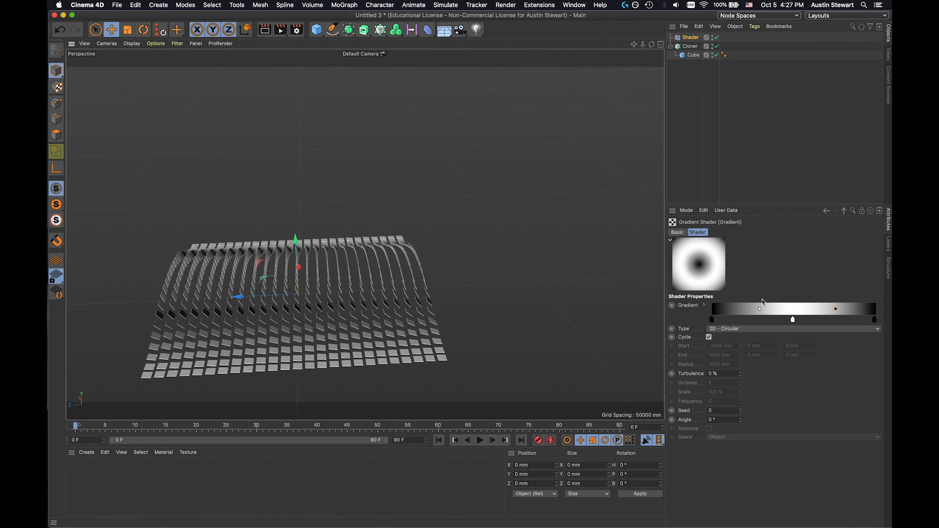
{"action": "left_click", "coordinate": [759, 310]}
{"action": "left_click_drag", "start_coordinate": [760, 309], "coordinate": [720, 352]}
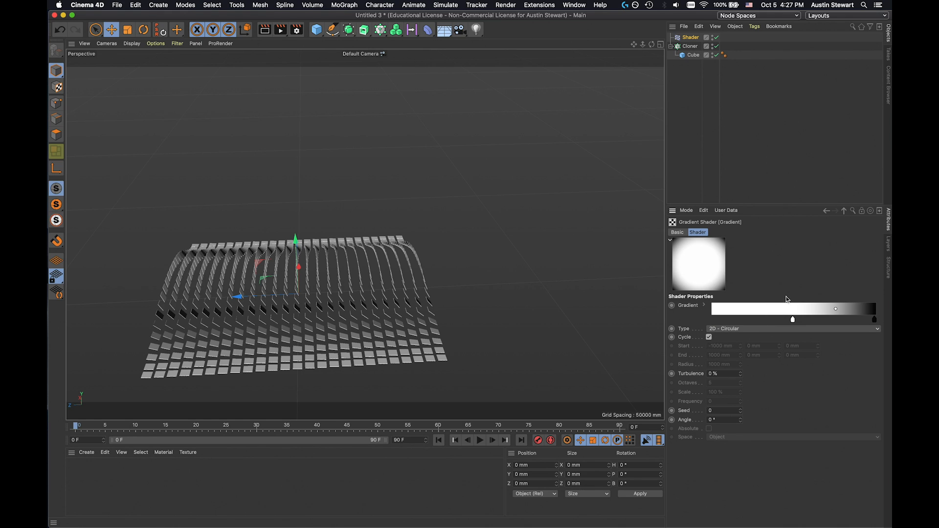
{"action": "left_click_drag", "start_coordinate": [791, 319], "coordinate": [731, 319]}
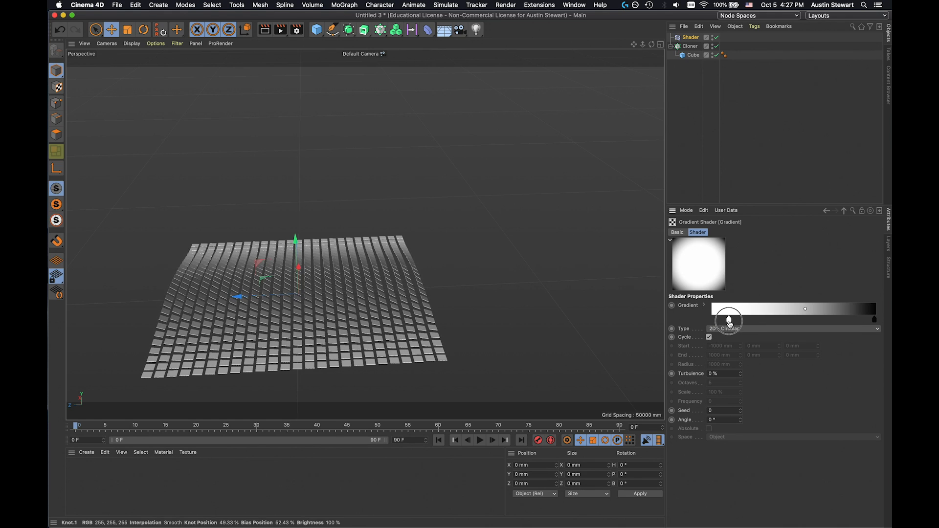
{"action": "mouse_move", "coordinate": [806, 309]}
{"action": "left_mouse_down"}
{"action": "mouse_move", "coordinate": [770, 308]}
{"action": "mouse_move", "coordinate": [860, 307]}
{"action": "mouse_move", "coordinate": [808, 293]}
{"action": "mouse_move", "coordinate": [856, 304]}
{"action": "mouse_move", "coordinate": [804, 298]}
{"action": "mouse_move", "coordinate": [841, 300]}
{"action": "mouse_move", "coordinate": [811, 300]}
{"action": "mouse_move", "coordinate": [819, 304]}
{"action": "left_mouse_up"}
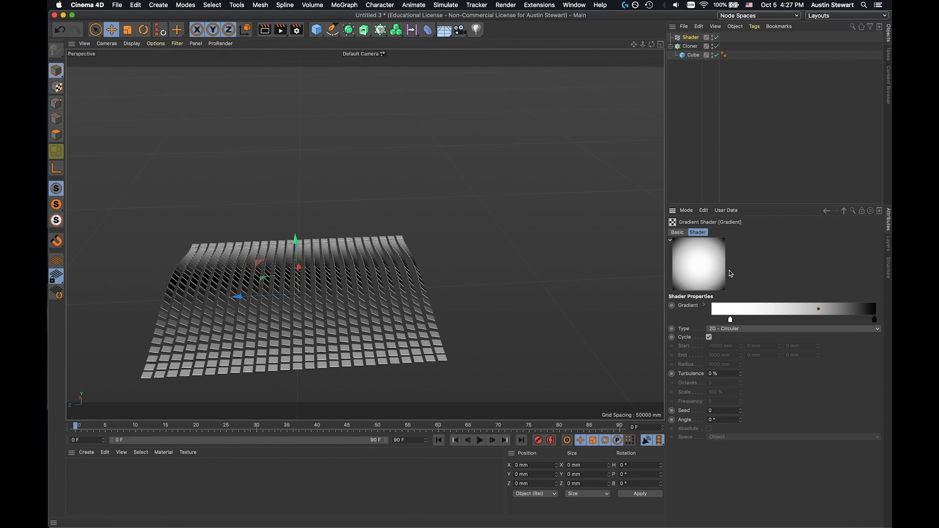
Place the white knot at the gradient's middle, pull the black knot inward from the end, and return to the Shader effector's settings
{"action": "left_click_drag", "start_coordinate": [731, 322], "coordinate": [783, 323]}
{"action": "mouse_move", "coordinate": [874, 322]}
{"action": "left_mouse_down"}
{"action": "mouse_move", "coordinate": [806, 309]}
{"action": "mouse_move", "coordinate": [856, 322]}
{"action": "left_mouse_up"}
{"action": "left_click_drag", "start_coordinate": [311, 285], "coordinate": [230, 309], "text": "alt"}
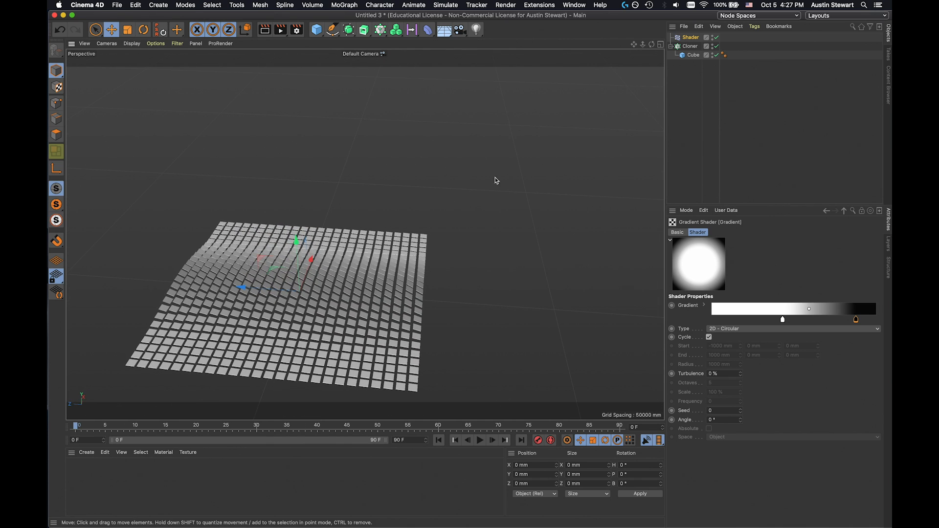
{"action": "mouse_move", "coordinate": [855, 320]}
{"action": "left_mouse_down"}
{"action": "mouse_move", "coordinate": [843, 320]}
{"action": "mouse_move", "coordinate": [866, 320]}
{"action": "left_mouse_up"}
{"action": "mouse_move", "coordinate": [784, 321]}
{"action": "left_mouse_down"}
{"action": "mouse_move", "coordinate": [757, 319]}
{"action": "mouse_move", "coordinate": [797, 321]}
{"action": "mouse_move", "coordinate": [787, 319]}
{"action": "left_mouse_up"}
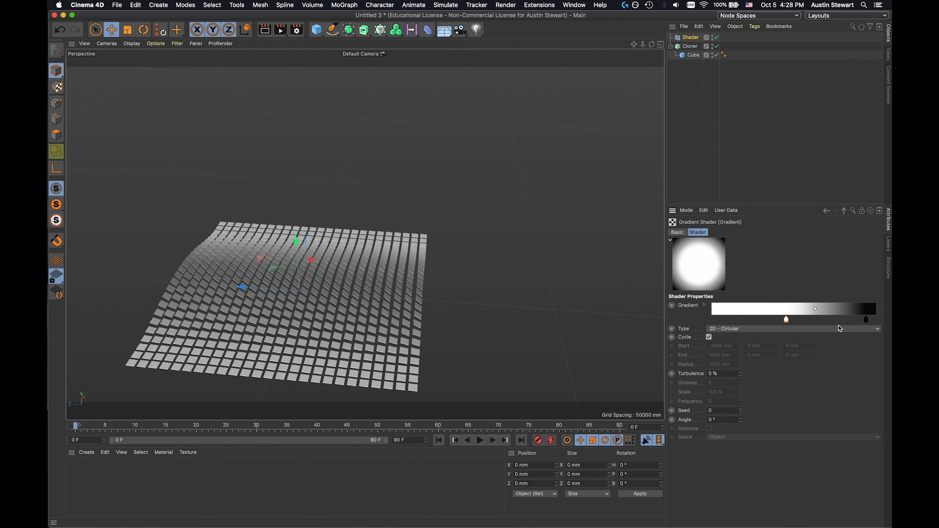
{"action": "left_click_drag", "start_coordinate": [864, 319], "coordinate": [851, 319]}
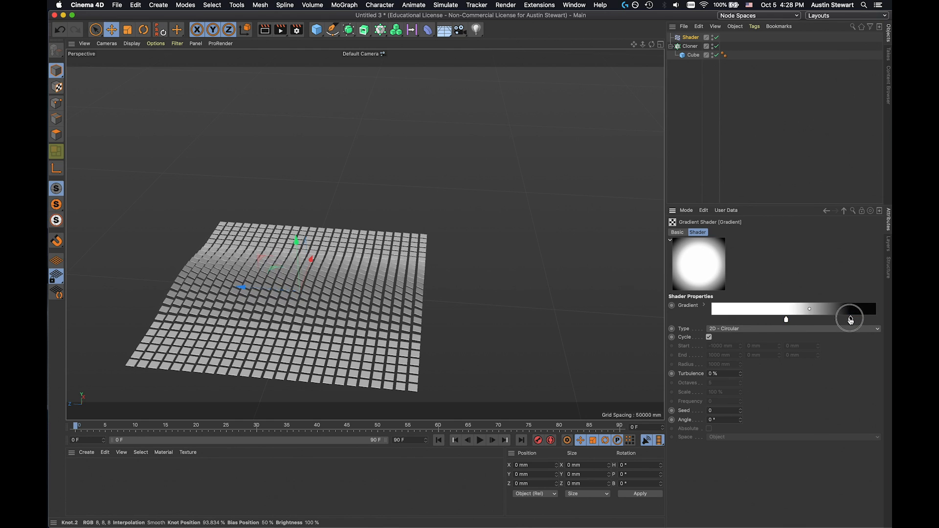
{"action": "left_click_drag", "start_coordinate": [787, 320], "coordinate": [793, 321]}
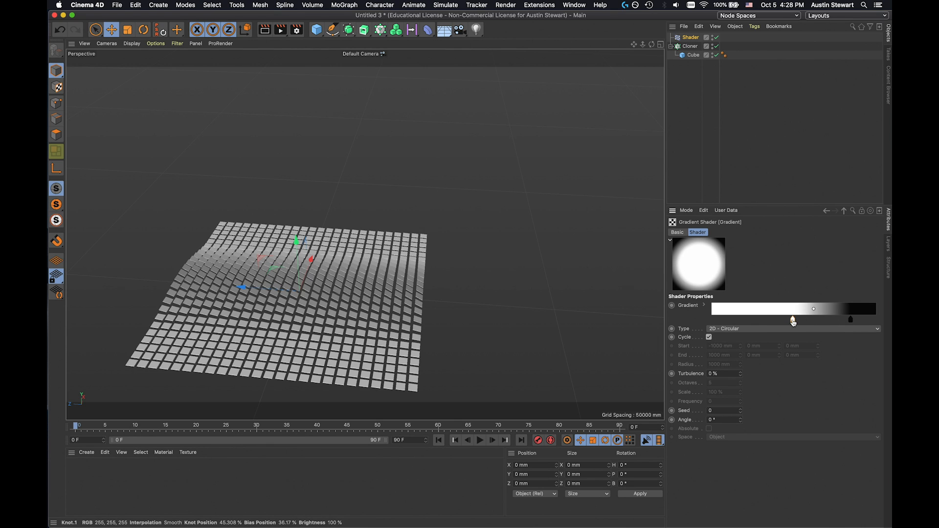
{"action": "scroll", "coordinate": [328, 269], "scroll_direction": "up", "scroll_amount": 2}
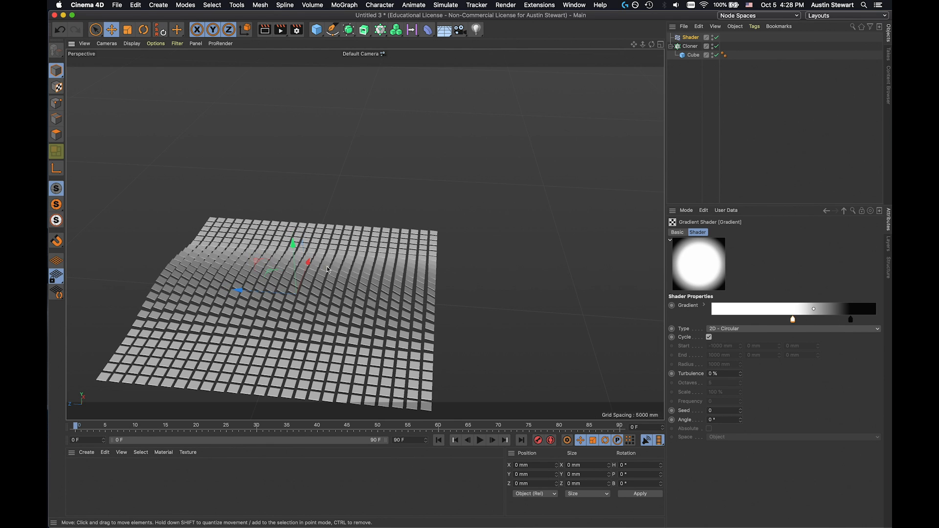
{"action": "mouse_move", "coordinate": [334, 270]}
{"action": "left_mouse_down", "text": "alt"}
{"action": "mouse_move", "coordinate": [279, 284]}
{"action": "mouse_move", "coordinate": [319, 269]}
{"action": "left_mouse_up", "text": "alt"}
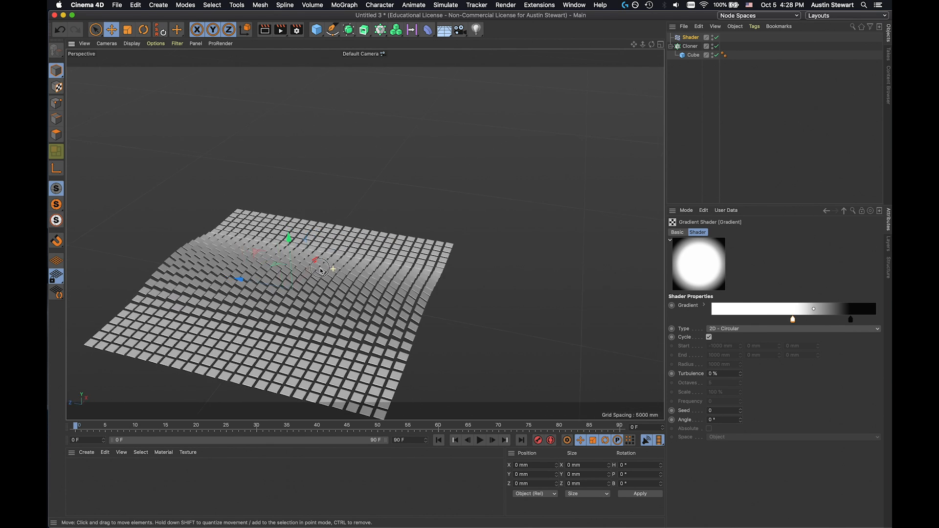
{"action": "left_click", "coordinate": [696, 39]}
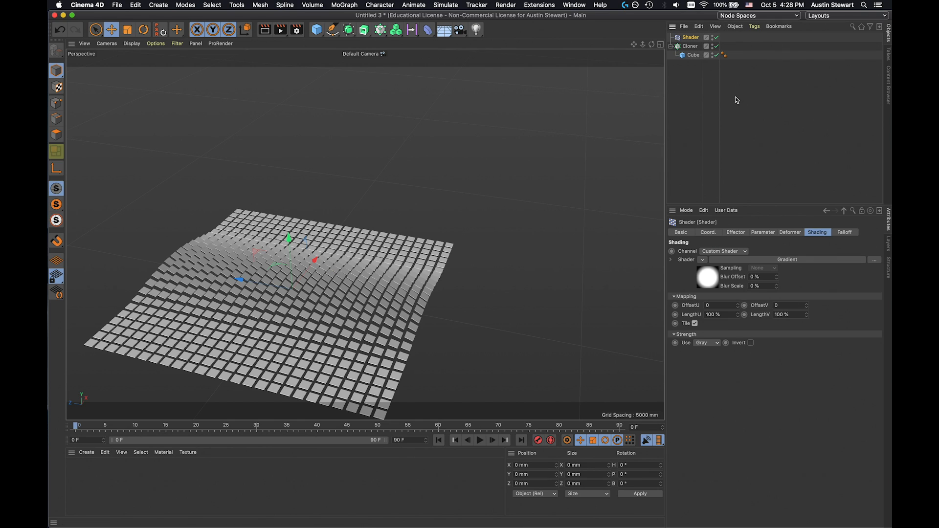
Set the Shader effector's X and Z position offsets to 1000 mm each
{"action": "left_click", "coordinate": [762, 233]}
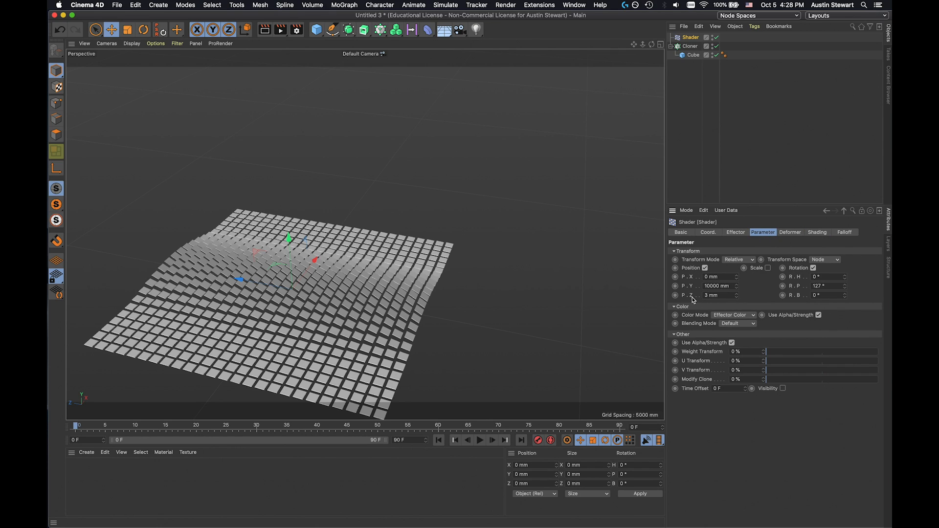
{"action": "left_click", "coordinate": [727, 278]}
{"action": "type", "text": "1000"}
{"action": "key", "text": "Tab"}
{"action": "key", "text": "Tab"}
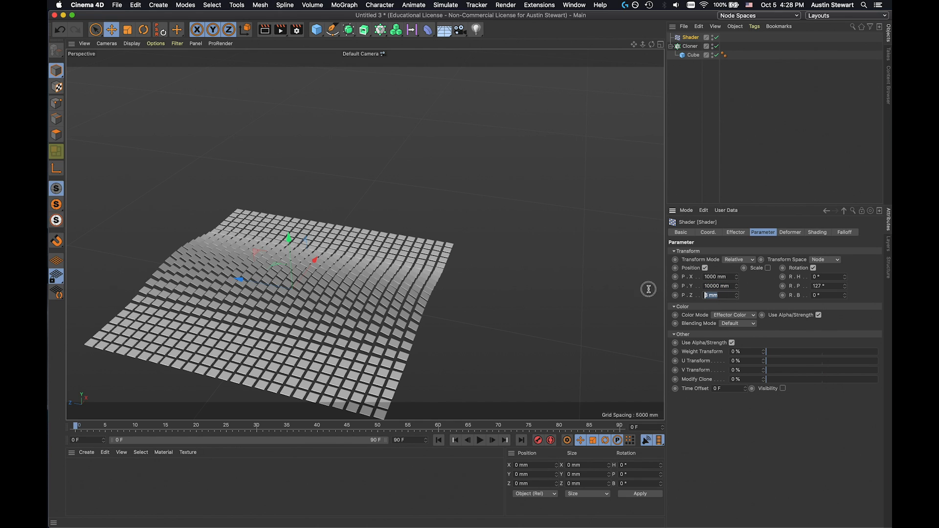
{"action": "type", "text": "1000"}
{"action": "key", "text": "Return"}
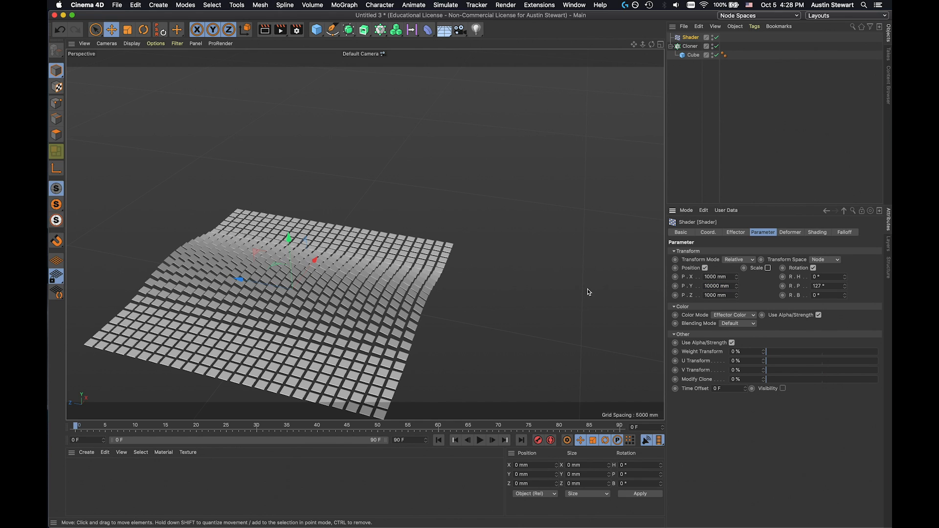
Raise the Shader effector's X and Z position offsets to 10000 mm each and check the grid from another angle
{"action": "left_click", "coordinate": [718, 277]}
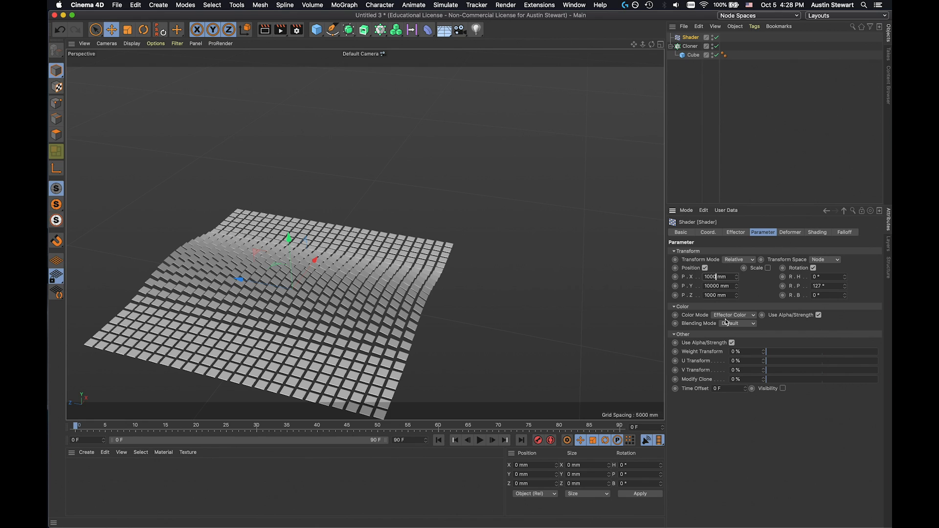
{"action": "type", "text": "0"}
{"action": "key", "text": "Tab"}
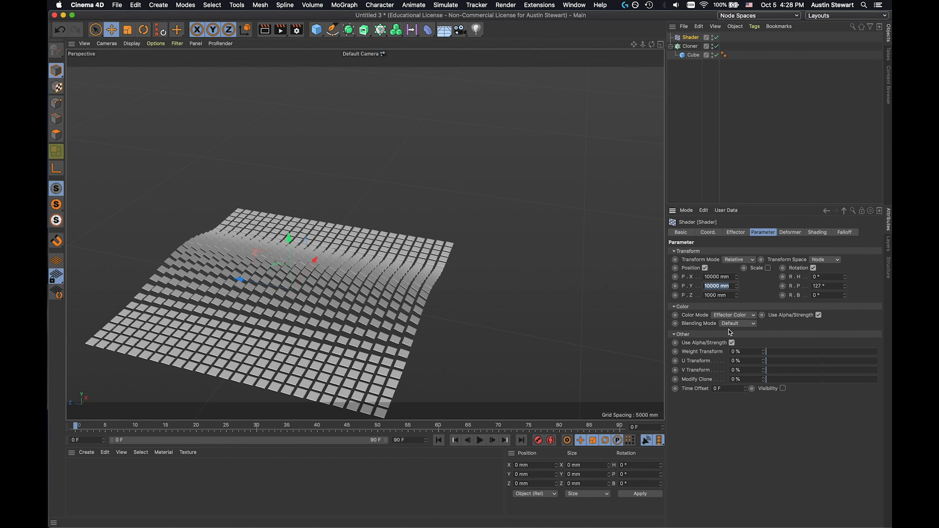
{"action": "left_click", "coordinate": [716, 295]}
{"action": "type", "text": "0"}
{"action": "key", "text": "Return"}
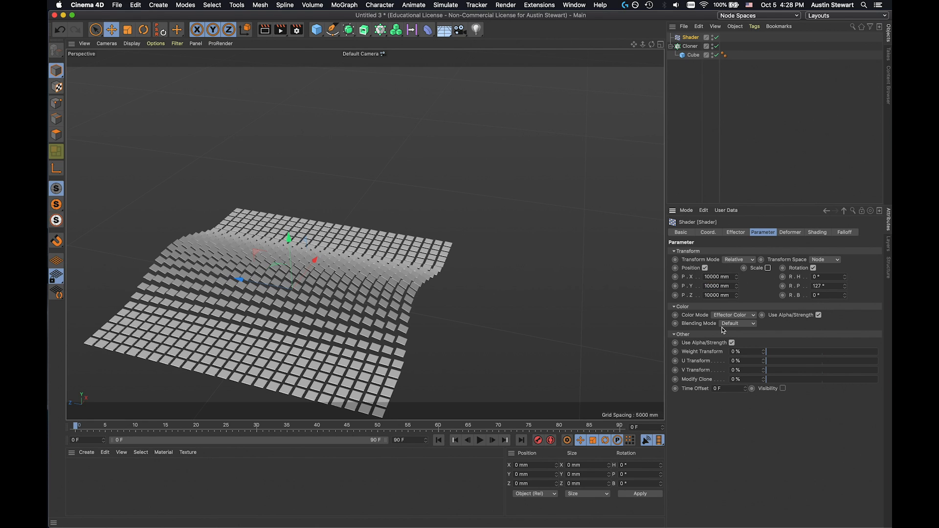
{"action": "scroll", "coordinate": [359, 269], "scroll_direction": "up", "scroll_amount": 1}
{"action": "mouse_move", "coordinate": [360, 265]}
{"action": "left_mouse_down", "text": "alt"}
{"action": "mouse_move", "coordinate": [266, 289]}
{"action": "mouse_move", "coordinate": [605, 285]}
{"action": "left_mouse_up", "text": "alt"}
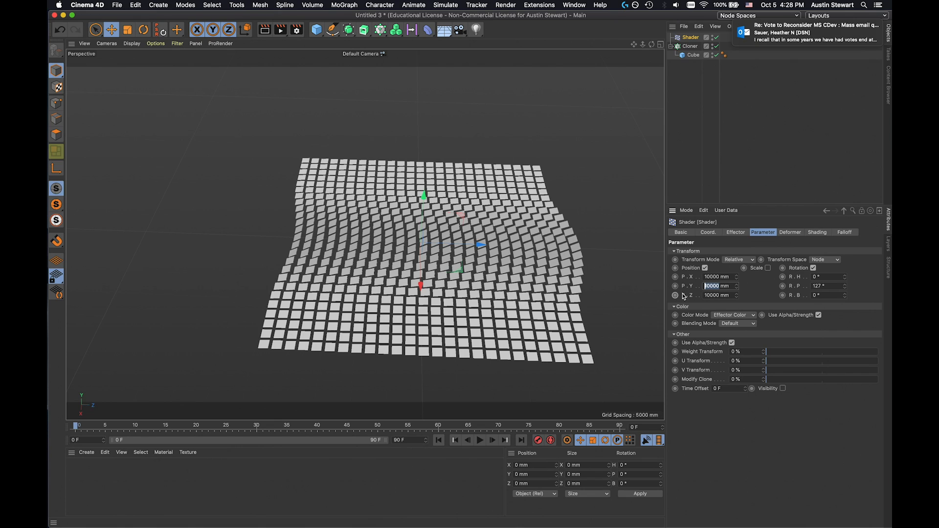
Set the Shader effector's Z position offset to 0 mm and its X position offset to 20000 mm
{"action": "double_click", "coordinate": [716, 286]}
{"action": "key", "text": "Tab"}
{"action": "type", "text": "0"}
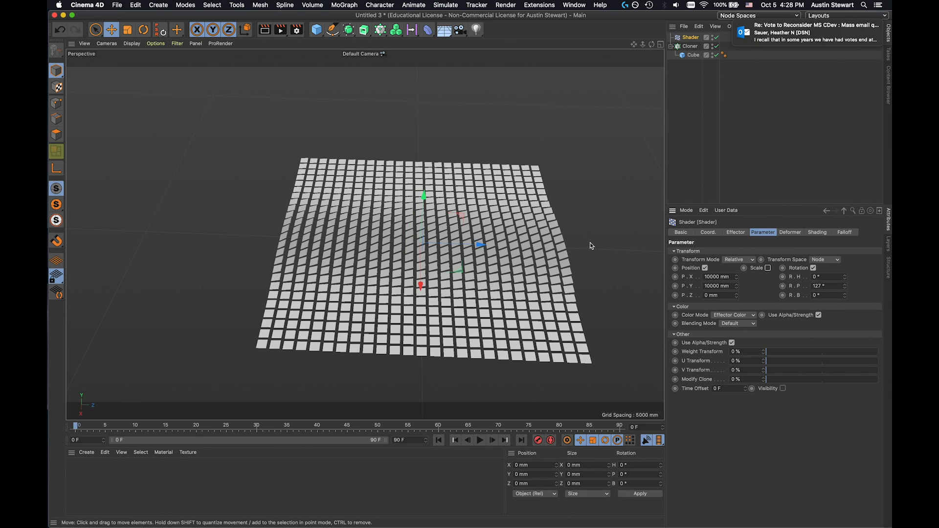
{"action": "left_click", "coordinate": [718, 277]}
{"action": "type", "text": "2000"}
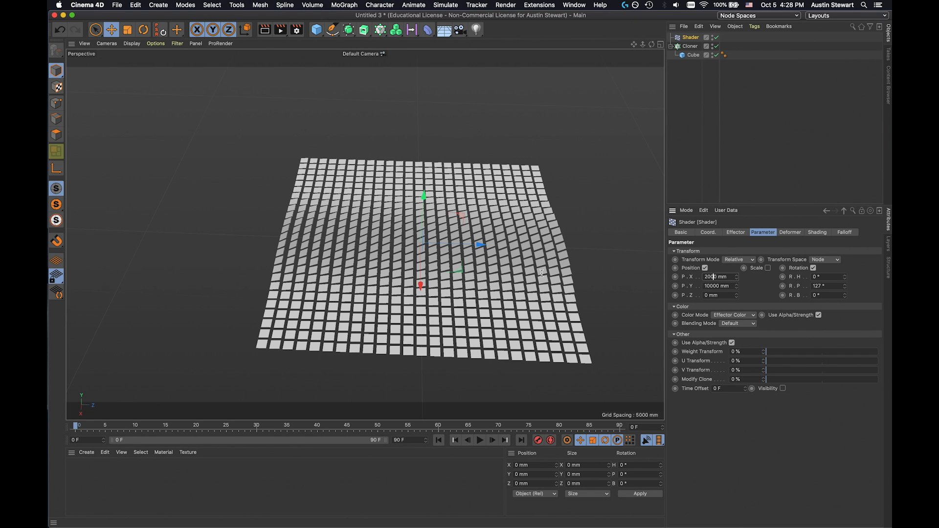
{"action": "key", "text": "Tab"}
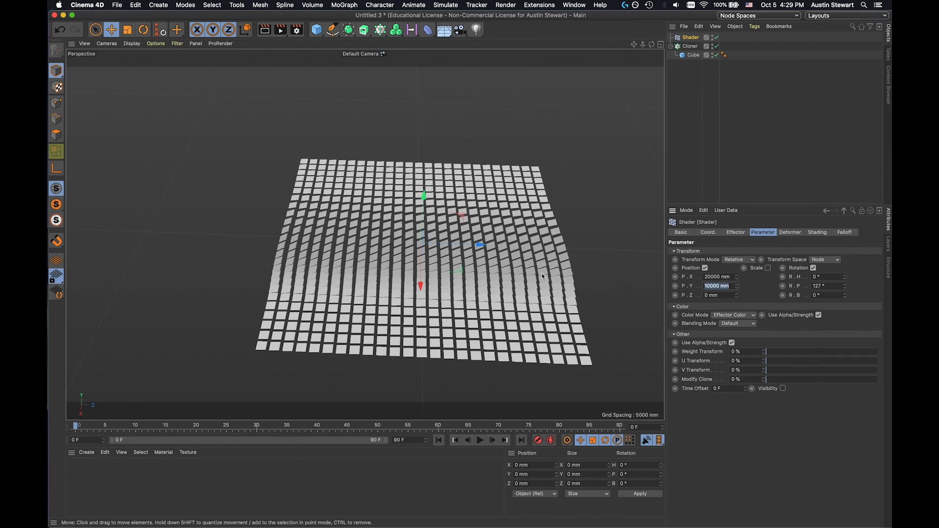
Set the Shader effector's Y position offset to 3 mm and inspect the flattened grid
{"action": "type", "text": "3"}
{"action": "key", "text": "Return"}
{"action": "mouse_move", "coordinate": [375, 305]}
{"action": "left_mouse_down", "text": "alt"}
{"action": "mouse_move", "coordinate": [513, 280]}
{"action": "mouse_move", "coordinate": [500, 259]}
{"action": "mouse_move", "coordinate": [497, 319]}
{"action": "mouse_move", "coordinate": [507, 332]}
{"action": "left_mouse_up", "text": "alt"}
{"action": "mouse_move", "coordinate": [417, 315]}
{"action": "left_mouse_down", "text": "alt"}
{"action": "mouse_move", "coordinate": [401, 260]}
{"action": "mouse_move", "coordinate": [408, 247]}
{"action": "left_mouse_up", "text": "alt"}
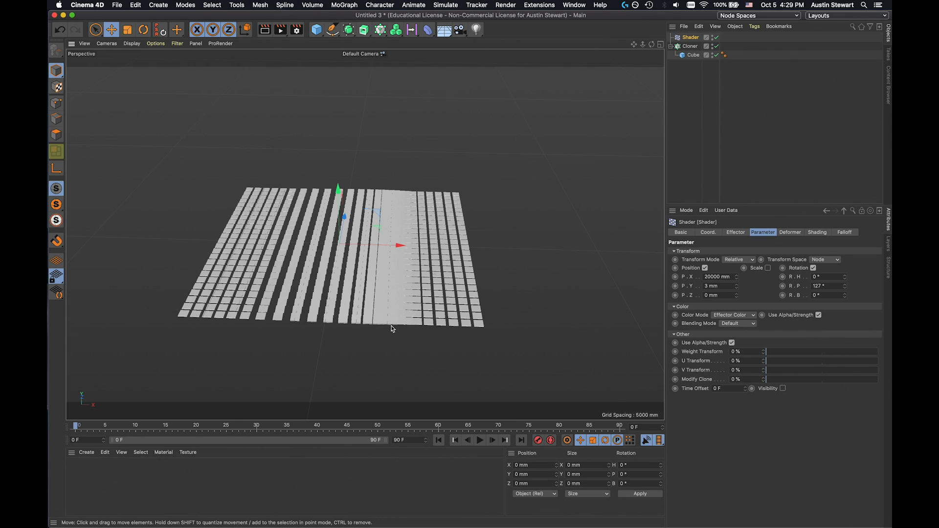
Set the Shader effector's Y position offset to 10000 mm and its Z position offset to 3 mm
{"action": "left_click", "coordinate": [723, 287]}
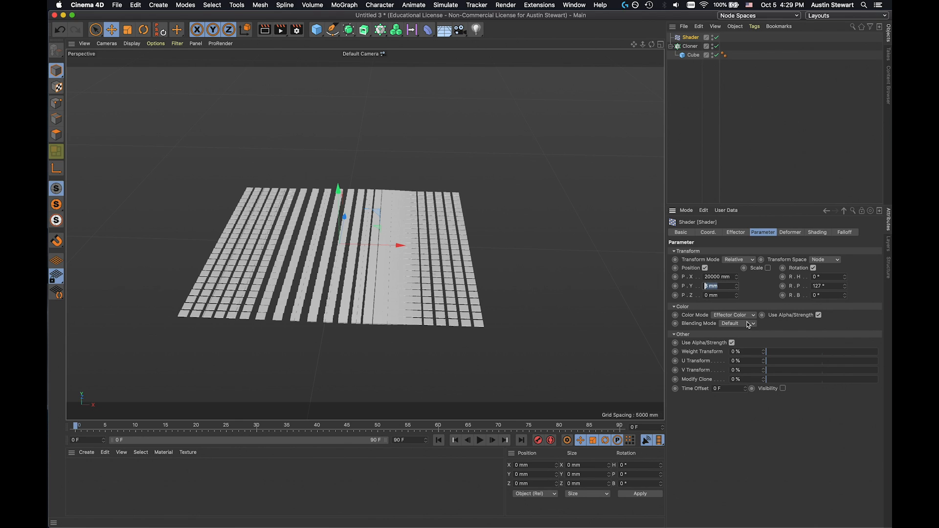
{"action": "type", "text": "10000"}
{"action": "key", "text": "Tab"}
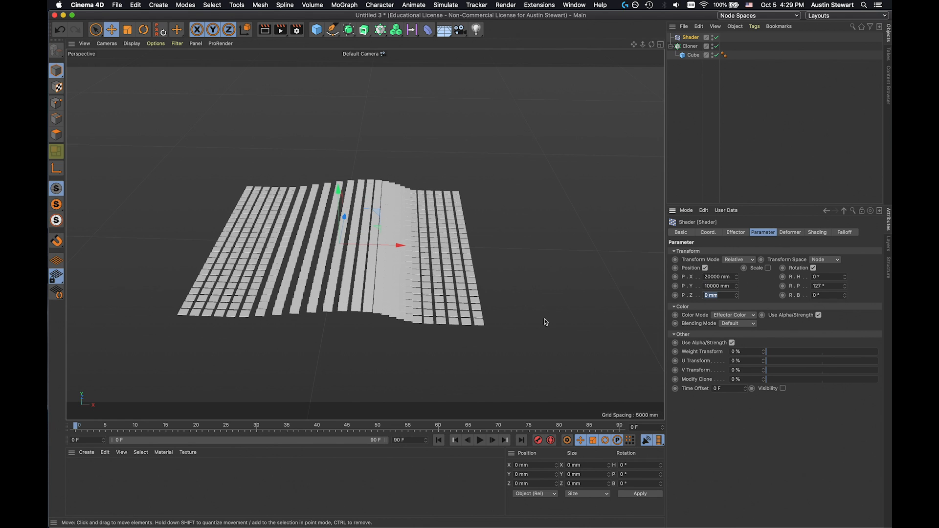
{"action": "type", "text": "3"}
{"action": "key", "text": "Return"}
{"action": "left_click_drag", "start_coordinate": [550, 319], "coordinate": [485, 323], "text": "alt"}
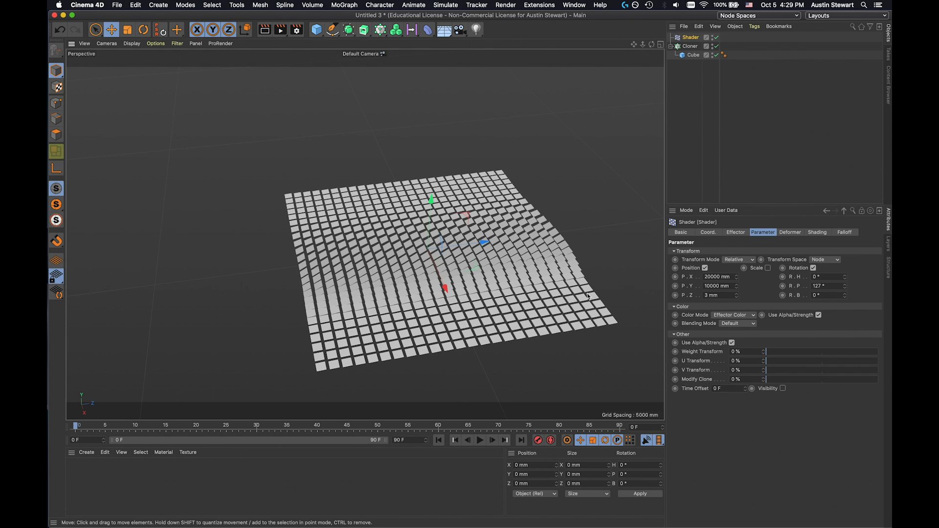
Set the Shader effector's X position offset to 0 mm and its Y position offset to 3 mm
{"action": "left_click_drag", "start_coordinate": [720, 279], "coordinate": [649, 278]}
{"action": "type", "text": "0"}
{"action": "key", "text": "Tab"}
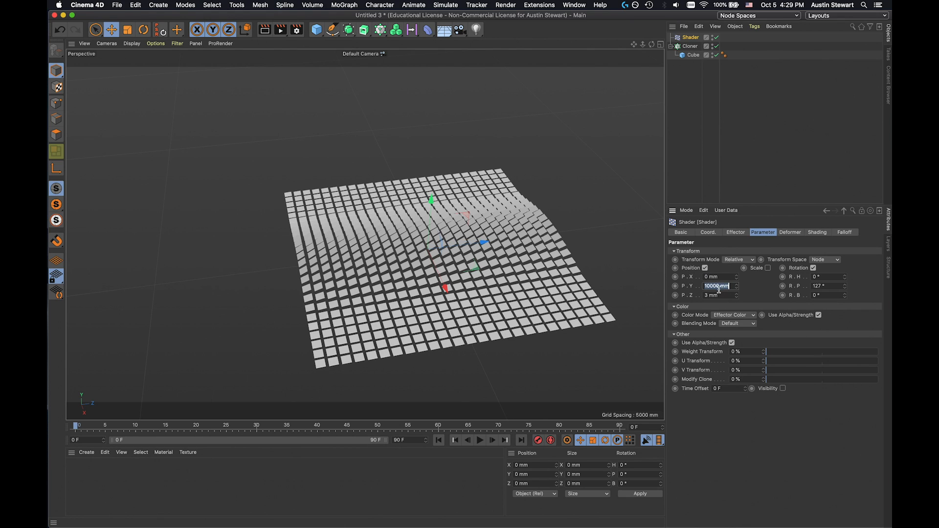
{"action": "type", "text": "3"}
{"action": "key", "text": "Return"}
{"action": "left_click_drag", "start_coordinate": [374, 253], "coordinate": [476, 229], "text": "alt"}
Set the Shader effector's Y position offset to 10000 mm and its Z position offset to 0 mm
{"action": "left_click_drag", "start_coordinate": [727, 286], "coordinate": [671, 284]}
{"action": "type", "text": "1000"}
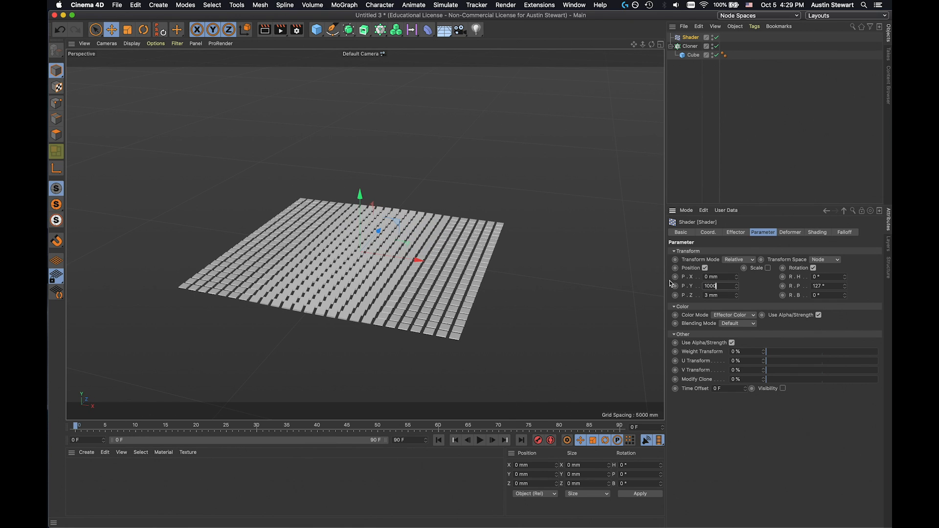
{"action": "type", "text": "0"}
{"action": "key", "text": "Return"}
{"action": "left_click_drag", "start_coordinate": [724, 295], "coordinate": [618, 290]}
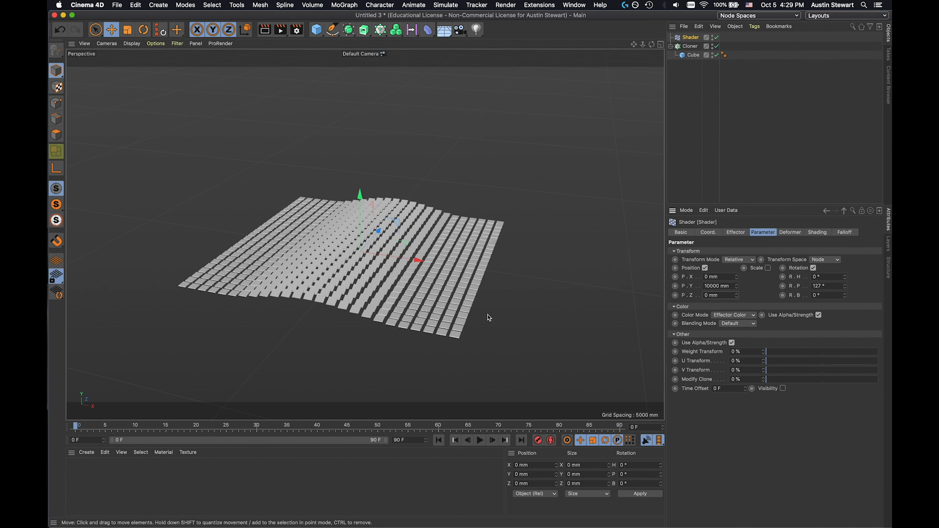
{"action": "scroll", "coordinate": [320, 289], "scroll_direction": "up", "scroll_amount": 6}
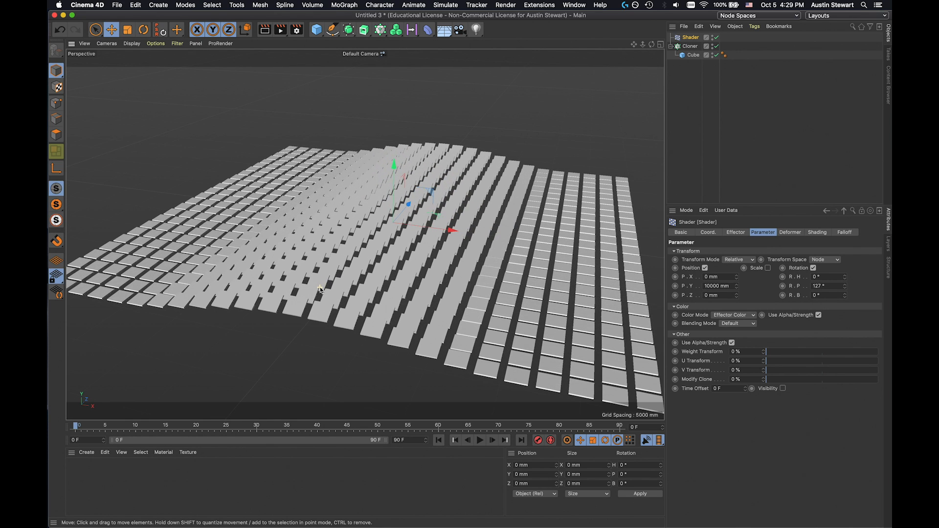
{"action": "left_click_drag", "start_coordinate": [323, 293], "coordinate": [441, 294], "text": "alt"}
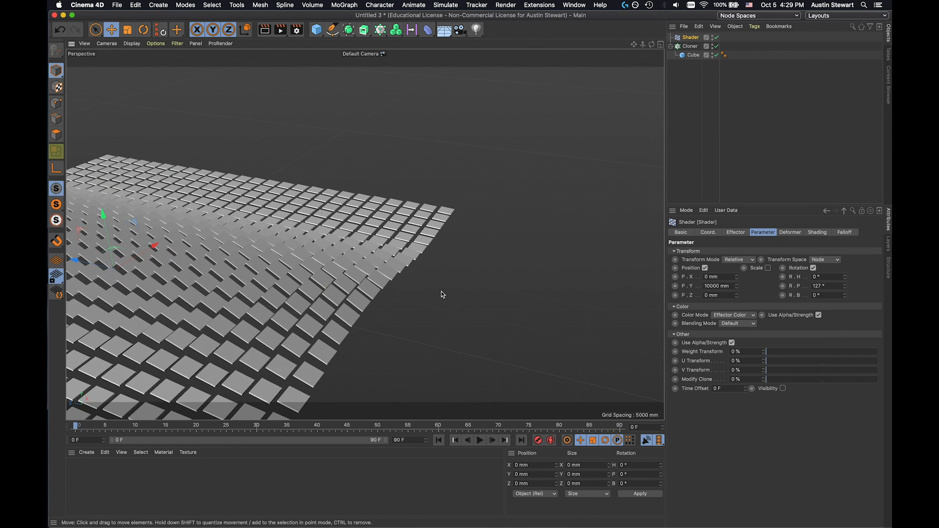
Disable rotation on the Shader effector, and enable scale with Uniform Scale turned off
{"action": "left_click", "coordinate": [814, 269]}
{"action": "left_click_drag", "start_coordinate": [289, 267], "coordinate": [218, 274], "text": "alt"}
{"action": "left_click", "coordinate": [768, 268]}
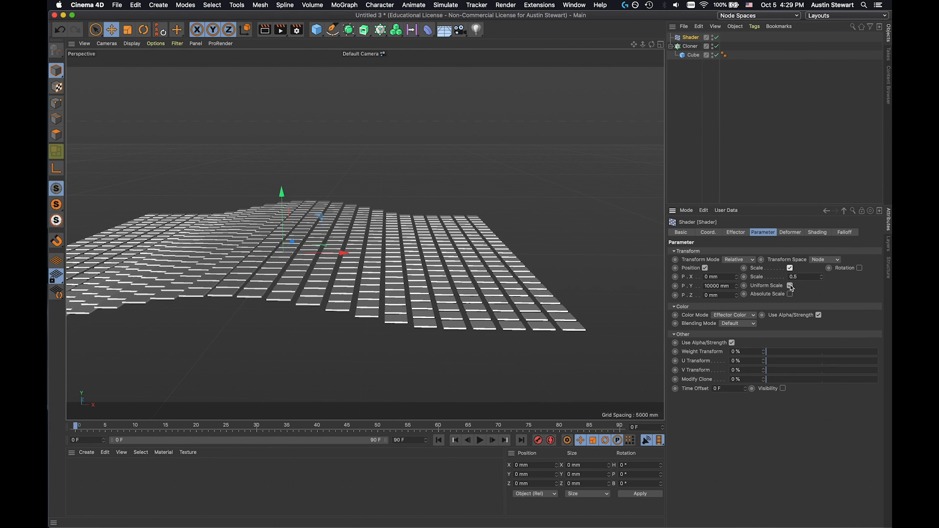
{"action": "left_click", "coordinate": [791, 286]}
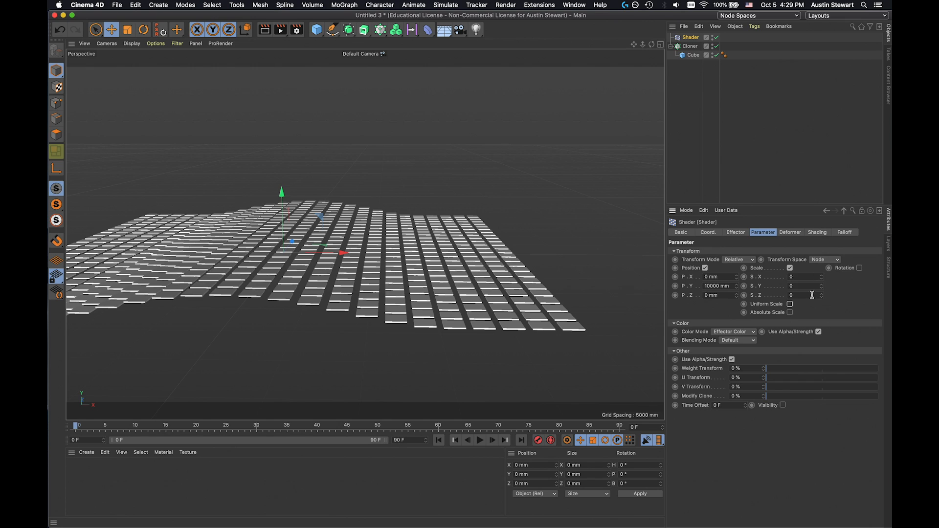
Set the Shader effector's Y scale to 20
{"action": "left_click", "coordinate": [810, 285]}
{"action": "left_click", "coordinate": [808, 284]}
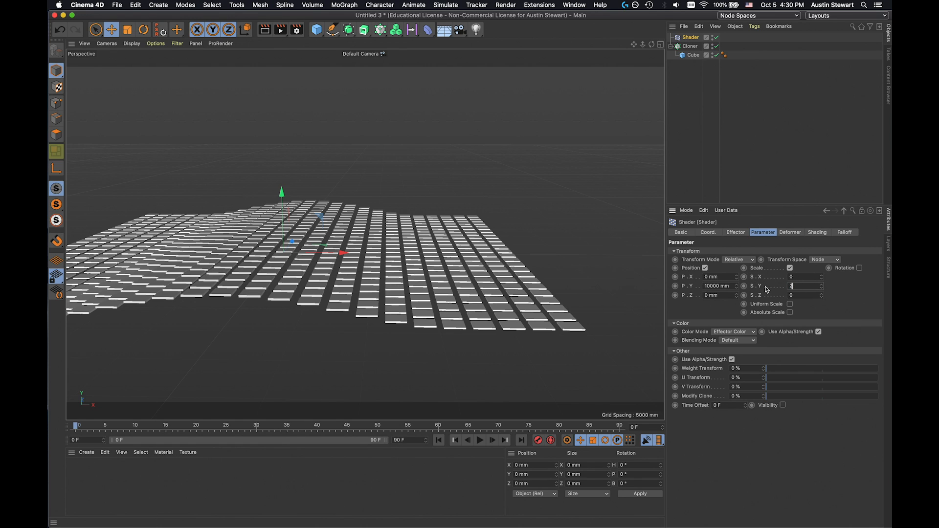
{"action": "type", "text": "20"}
{"action": "key", "text": "Tab"}
{"action": "key", "text": "shift+Tab"}
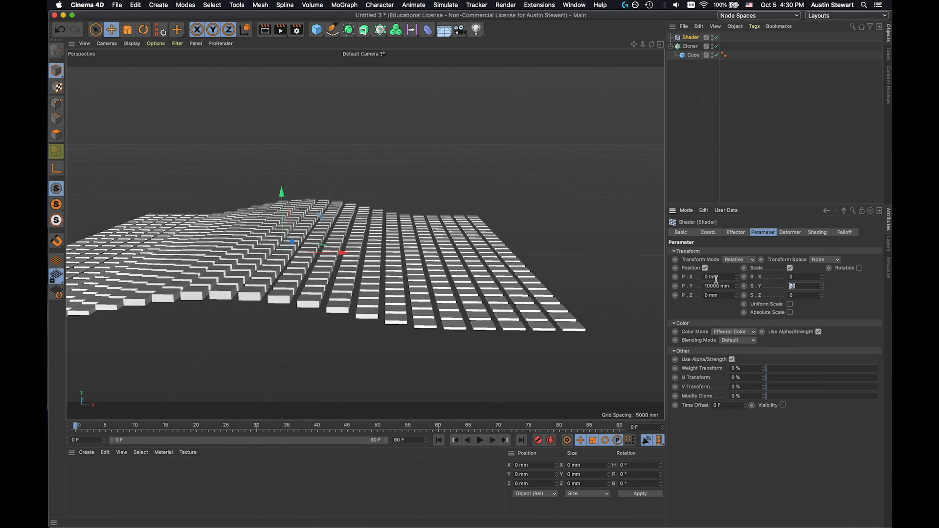
Increase the Shader effector's Y scale to 200 and view the resulting columns from above
{"action": "type", "text": "200"}
{"action": "key", "text": "Tab"}
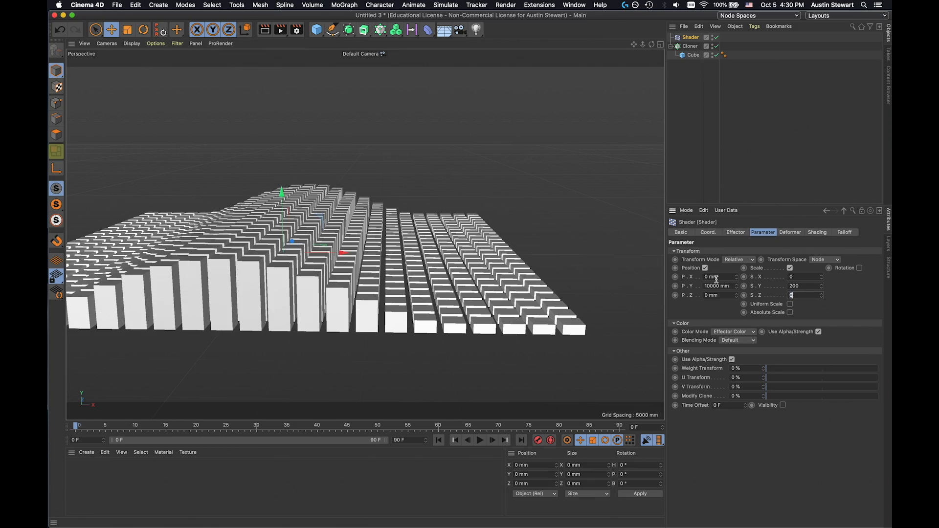
{"action": "scroll", "coordinate": [292, 240], "scroll_direction": "up", "scroll_amount": 1}
{"action": "scroll", "coordinate": [294, 243], "scroll_direction": "down", "scroll_amount": 1}
{"action": "mouse_move", "coordinate": [295, 243]}
{"action": "left_mouse_down", "text": "alt"}
{"action": "mouse_move", "coordinate": [308, 298]}
{"action": "mouse_move", "coordinate": [207, 267]}
{"action": "mouse_move", "coordinate": [341, 275]}
{"action": "mouse_move", "coordinate": [233, 264]}
{"action": "left_mouse_up", "text": "alt"}
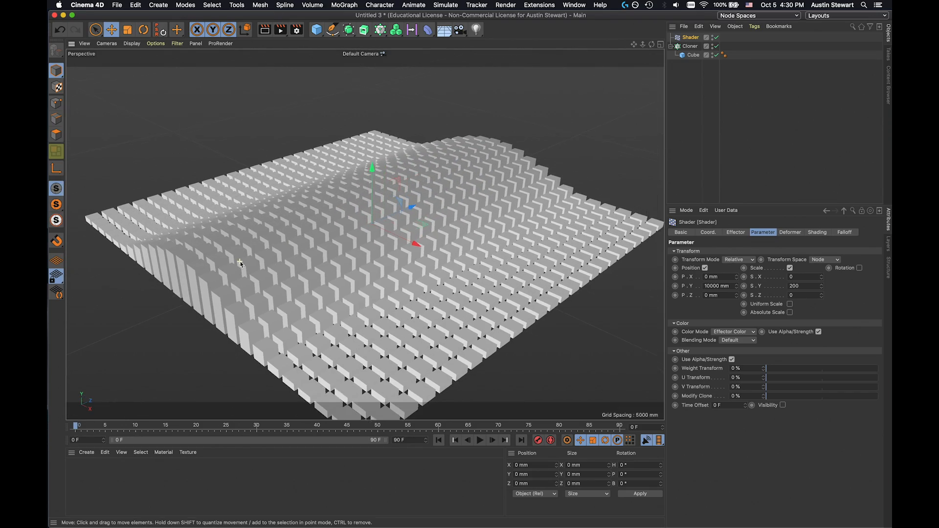
{"action": "scroll", "coordinate": [240, 264], "scroll_direction": "down", "scroll_amount": 3}
{"action": "mouse_move", "coordinate": [241, 265]}
{"action": "left_mouse_down", "text": "alt"}
{"action": "mouse_move", "coordinate": [254, 306]}
{"action": "mouse_move", "coordinate": [240, 258]}
{"action": "left_mouse_up", "text": "alt"}
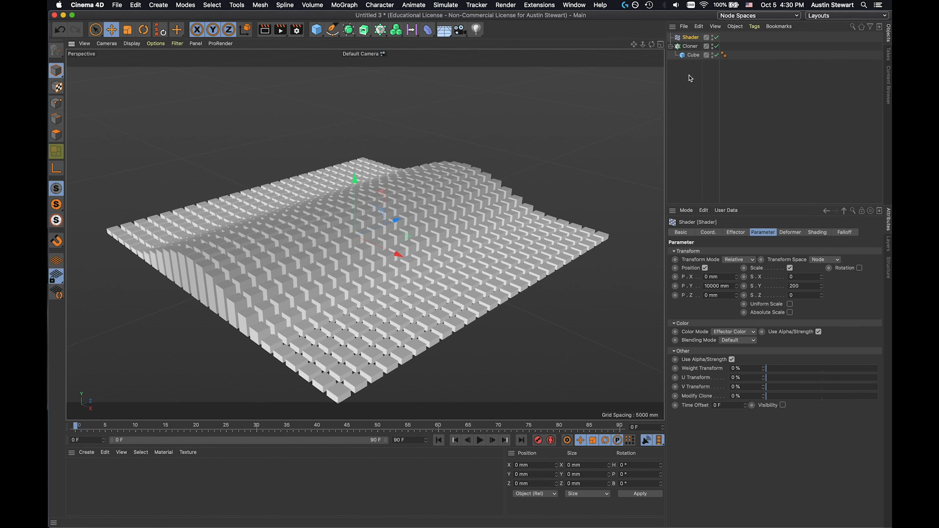
Check which effectors the Cloner uses, and open the Shader effector's falloff settings
{"action": "left_click", "coordinate": [691, 46]}
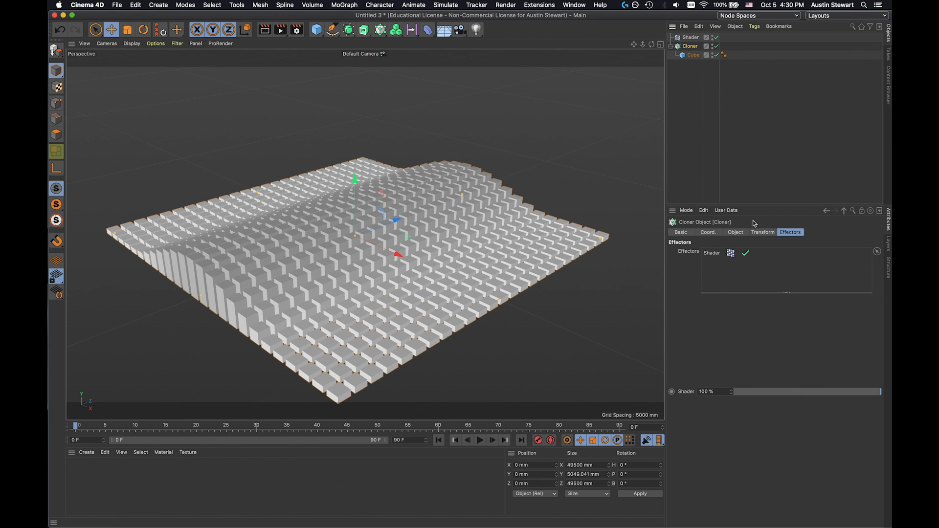
{"action": "left_click", "coordinate": [691, 38]}
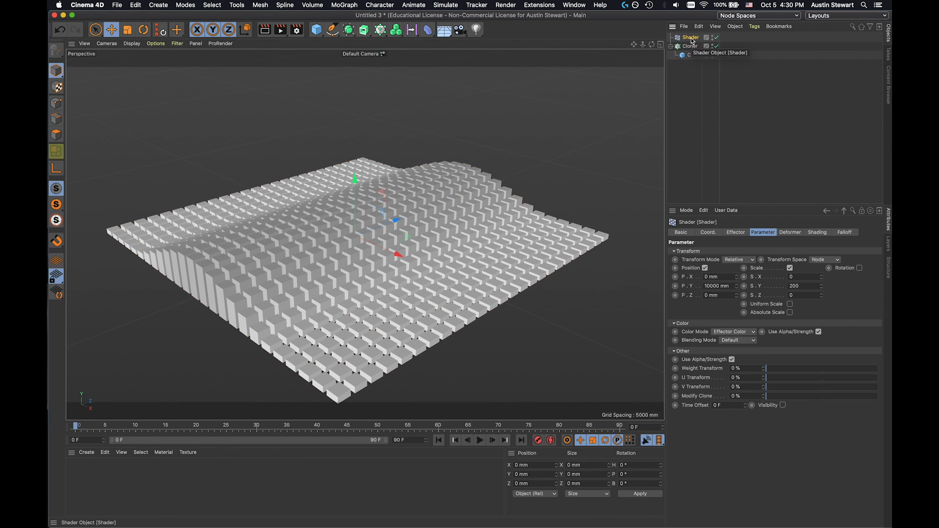
{"action": "left_click", "coordinate": [847, 233]}
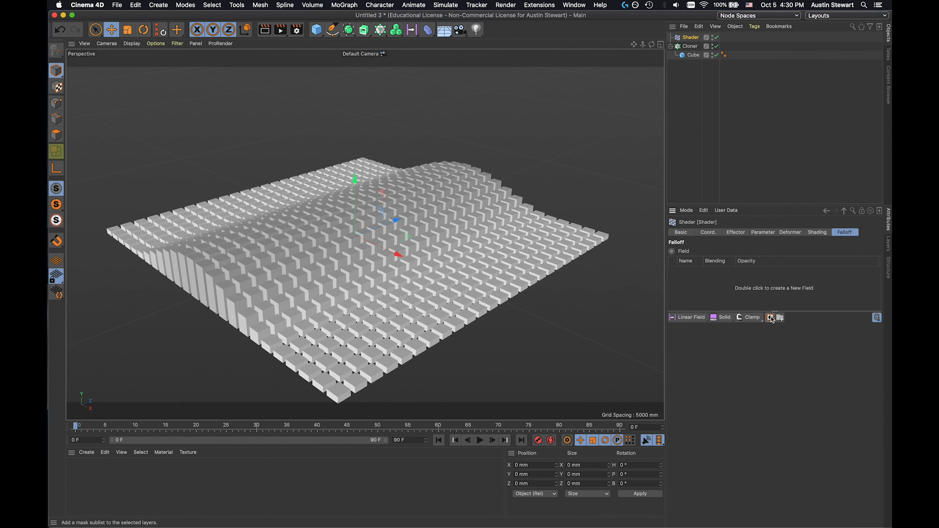
{"action": "left_click", "coordinate": [695, 320]}
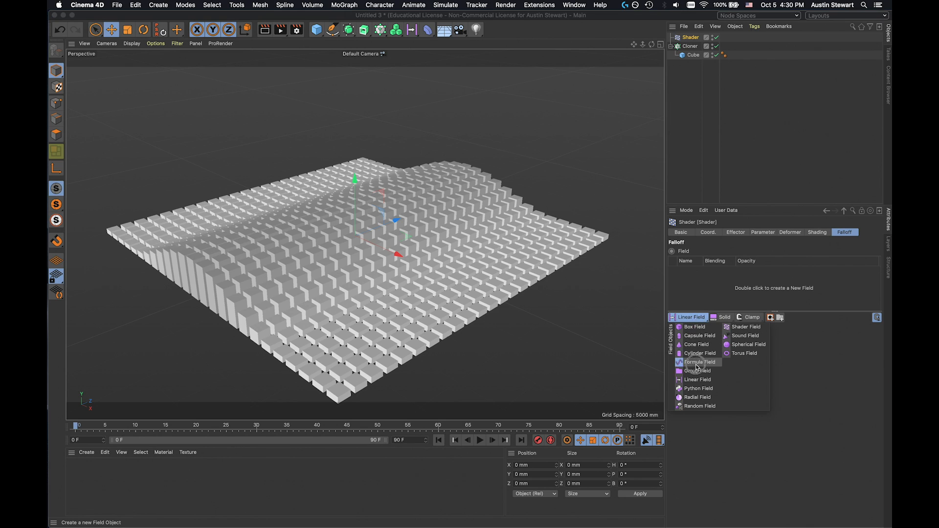
{"action": "left_click", "coordinate": [796, 368]}
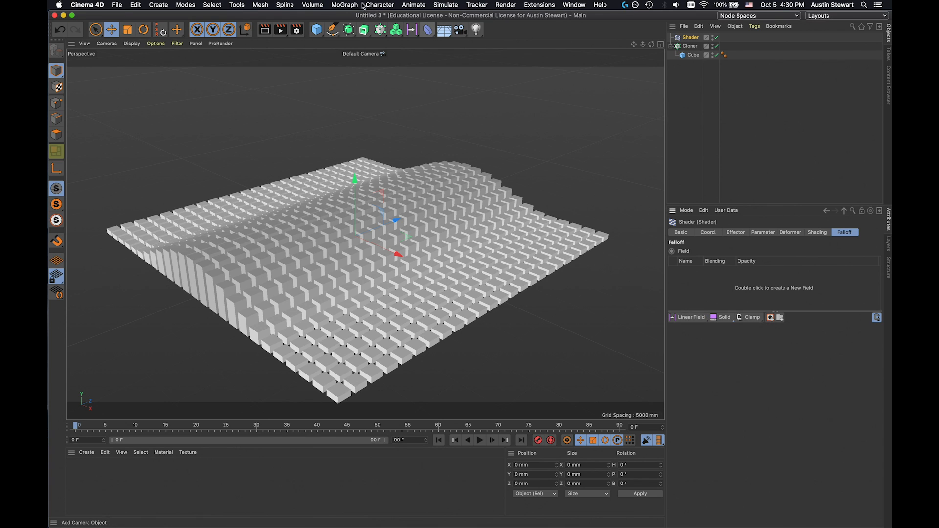
{"action": "left_click", "coordinate": [691, 317]}
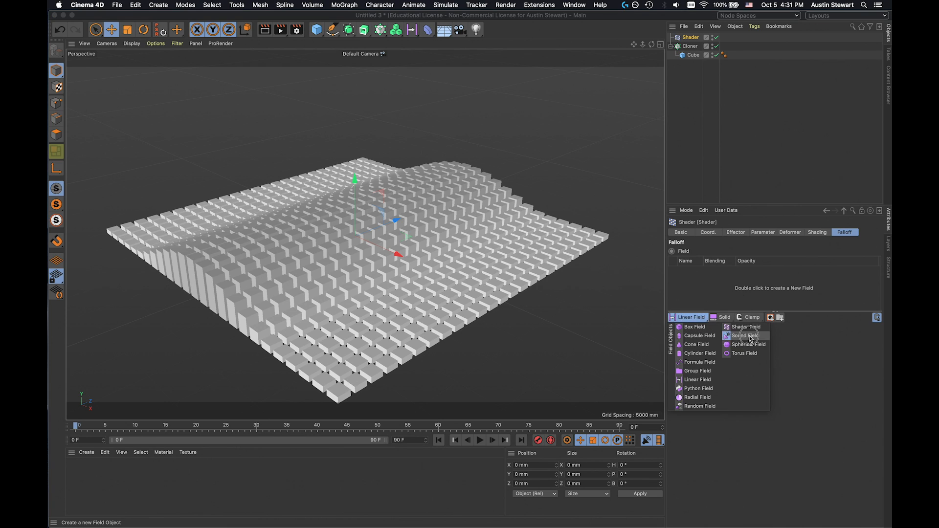
{"action": "left_click", "coordinate": [791, 345]}
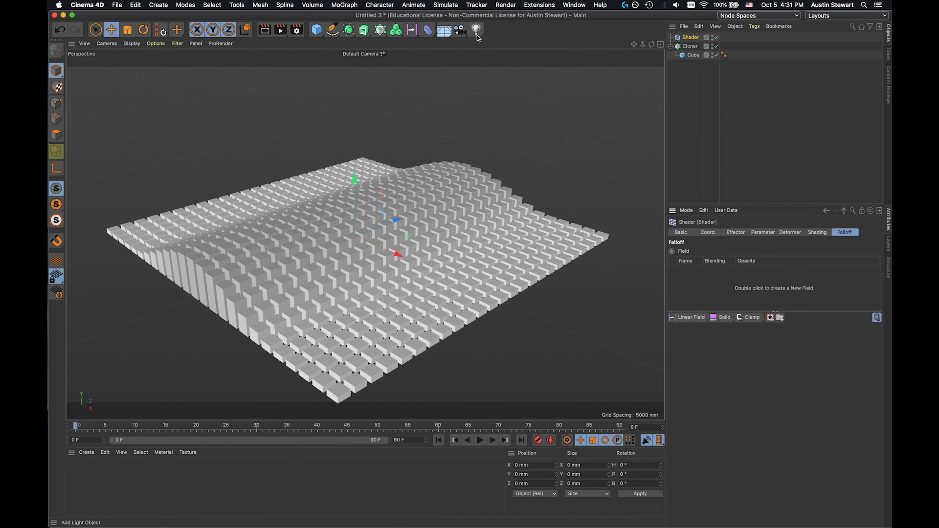
Add a Linear Field object to limit the Shader effector's influence on the grid
{"action": "left_click", "coordinate": [412, 31]}
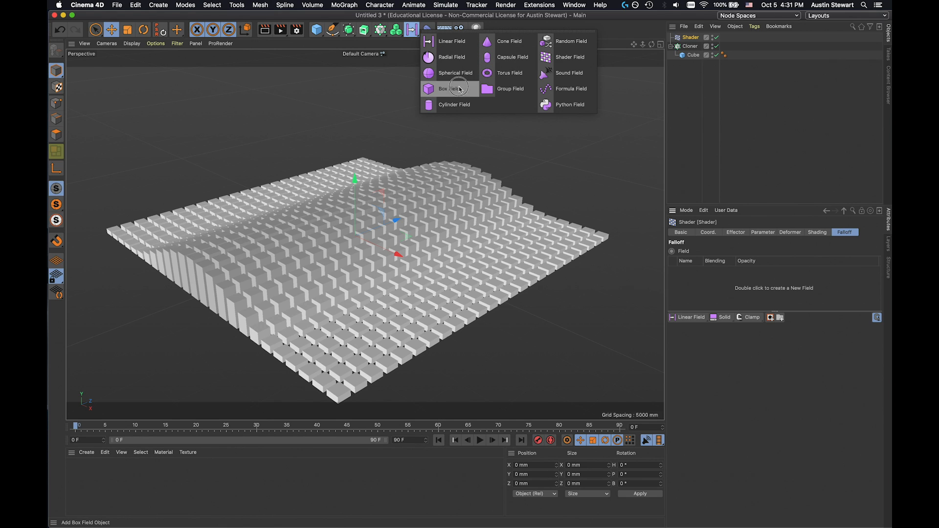
{"action": "left_click", "coordinate": [443, 43]}
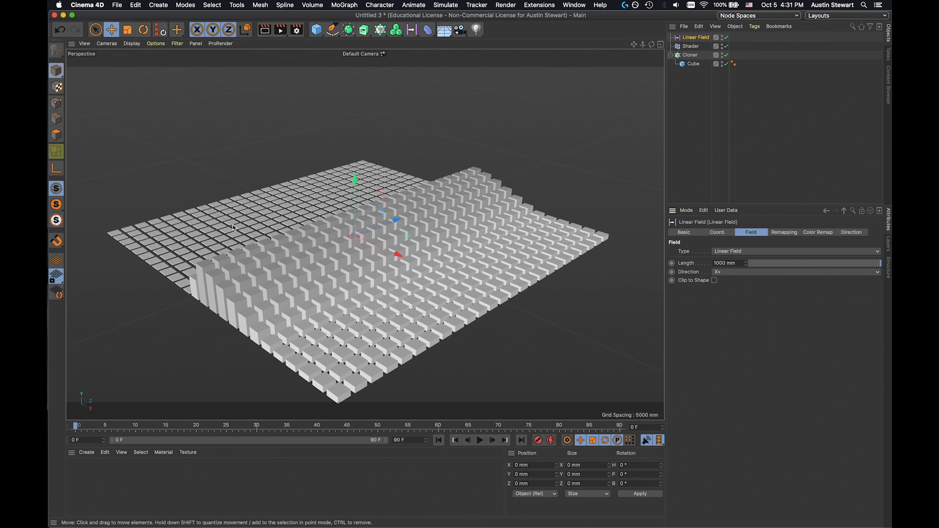
Enable Clip to Shape for the Linear Field and inspect its effect on the cloned grid
{"action": "left_click_drag", "start_coordinate": [241, 262], "coordinate": [232, 243], "text": "alt"}
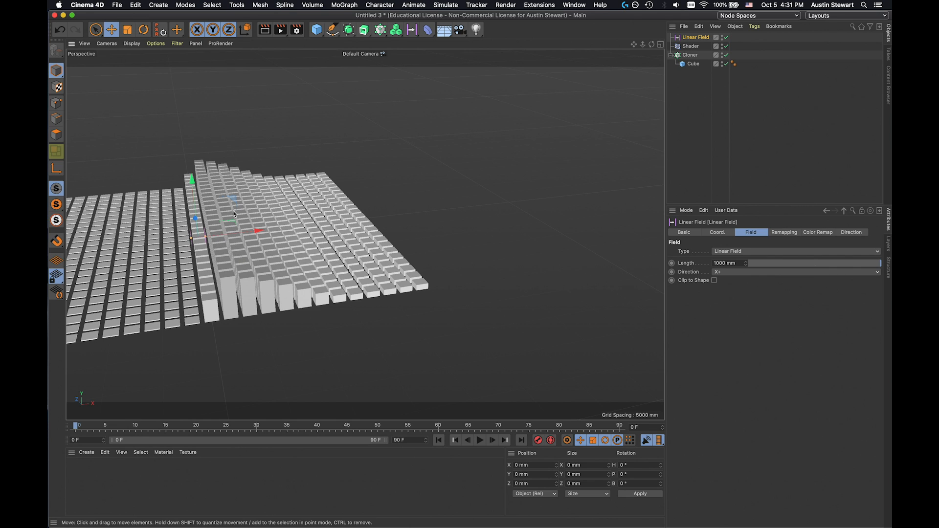
{"action": "left_click_drag", "start_coordinate": [209, 269], "coordinate": [208, 265], "text": "alt"}
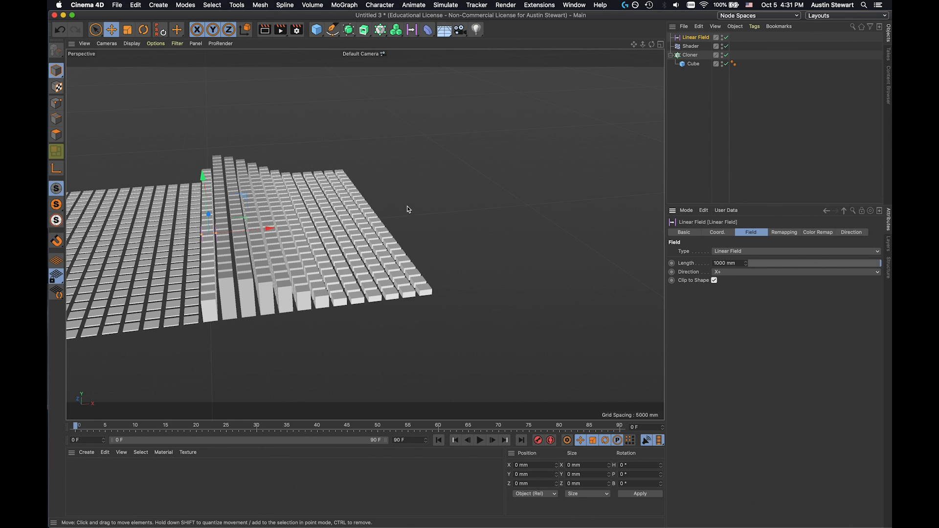
{"action": "left_click_drag", "start_coordinate": [270, 244], "coordinate": [277, 272], "text": "alt"}
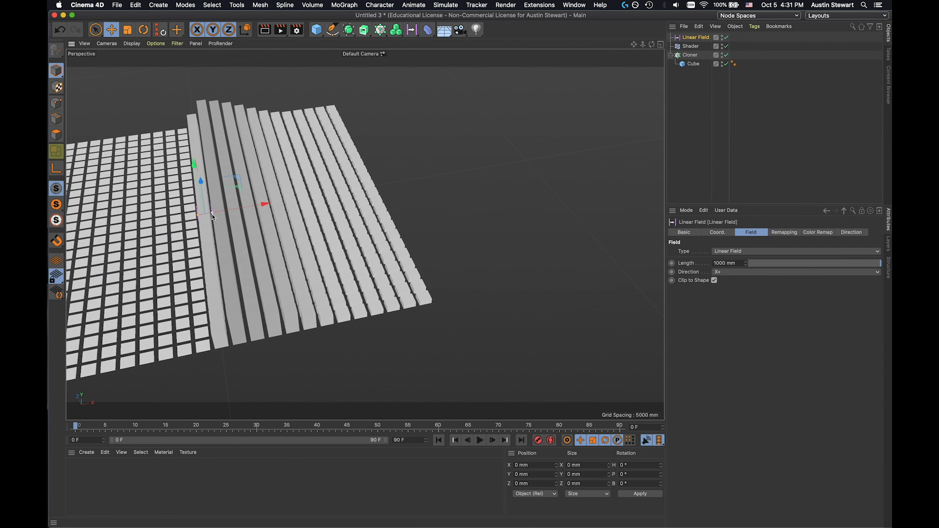
Shorten the Linear Field to about 788 mm, temporarily hiding the Cloner to reach the field's handles
{"action": "mouse_move", "coordinate": [212, 214]}
{"action": "left_mouse_down"}
{"action": "mouse_move", "coordinate": [243, 224]}
{"action": "mouse_move", "coordinate": [237, 240]}
{"action": "mouse_move", "coordinate": [219, 228]}
{"action": "left_mouse_up"}
{"action": "scroll", "coordinate": [195, 221], "scroll_direction": "up", "scroll_amount": 10}
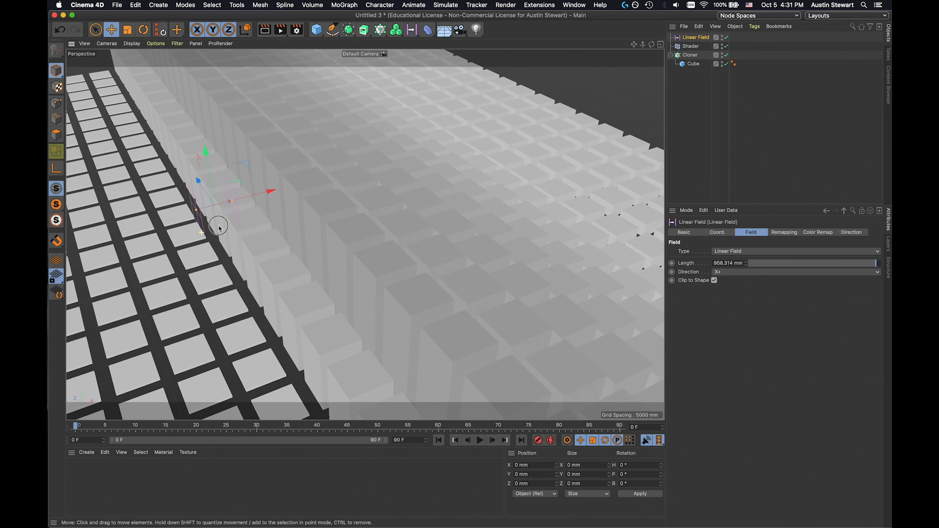
{"action": "left_click", "coordinate": [727, 55]}
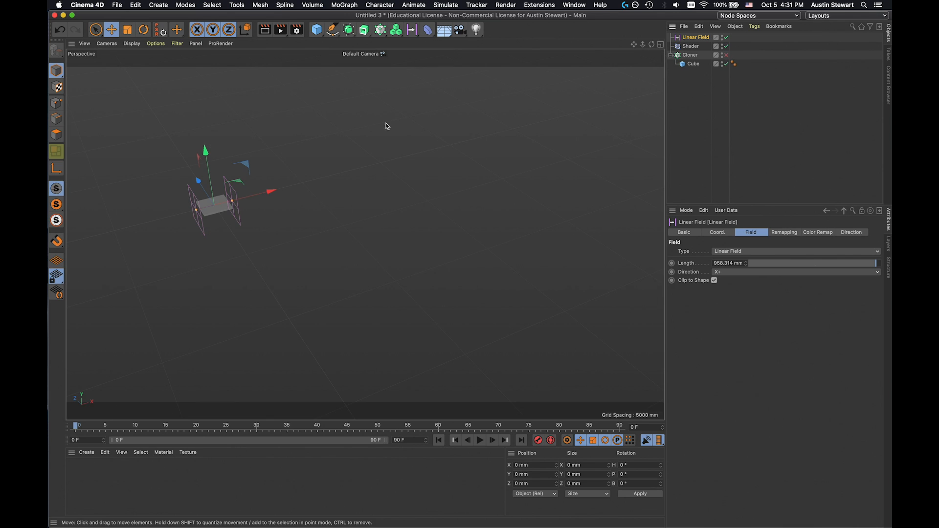
{"action": "scroll", "coordinate": [219, 206], "scroll_direction": "up", "scroll_amount": 5}
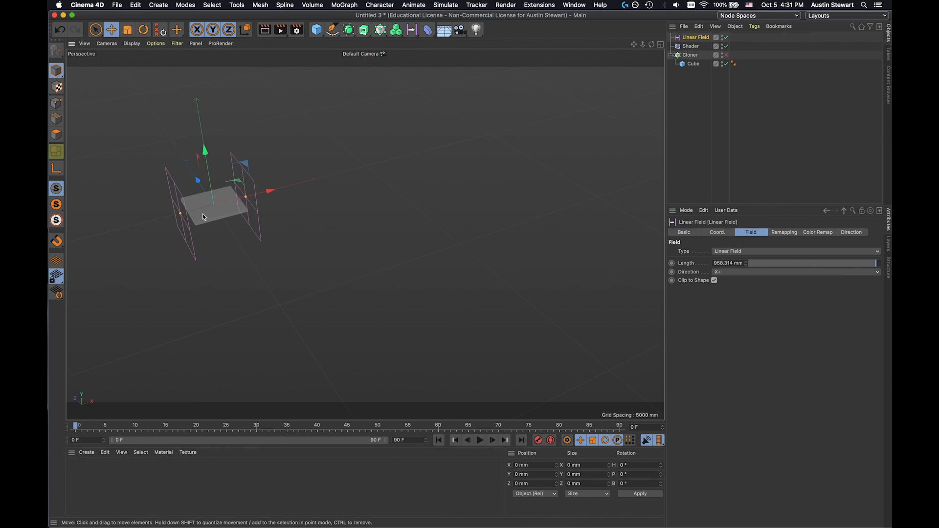
{"action": "mouse_move", "coordinate": [246, 198]}
{"action": "left_mouse_down"}
{"action": "mouse_move", "coordinate": [218, 203]}
{"action": "mouse_move", "coordinate": [273, 190]}
{"action": "mouse_move", "coordinate": [243, 197]}
{"action": "left_mouse_up"}
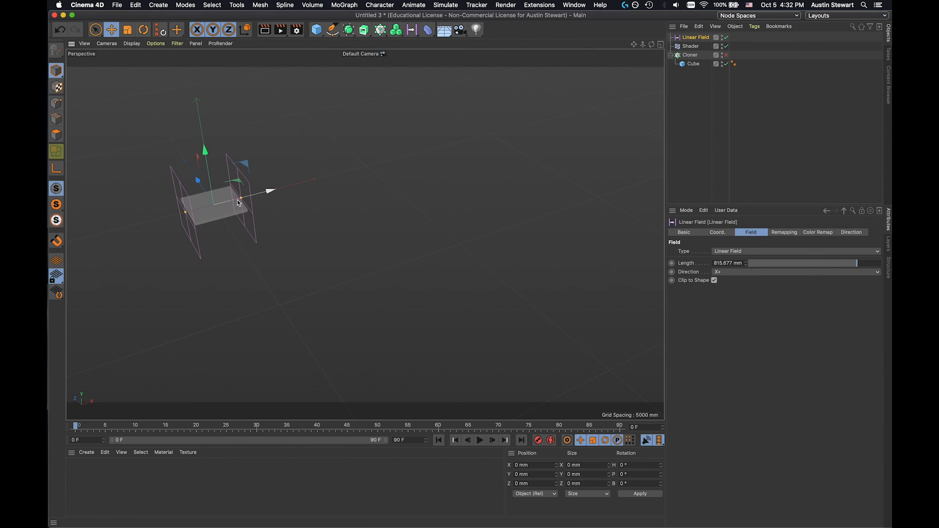
{"action": "mouse_move", "coordinate": [241, 200]}
{"action": "left_mouse_down"}
{"action": "mouse_move", "coordinate": [218, 210]}
{"action": "mouse_move", "coordinate": [288, 193]}
{"action": "mouse_move", "coordinate": [243, 210]}
{"action": "left_mouse_up"}
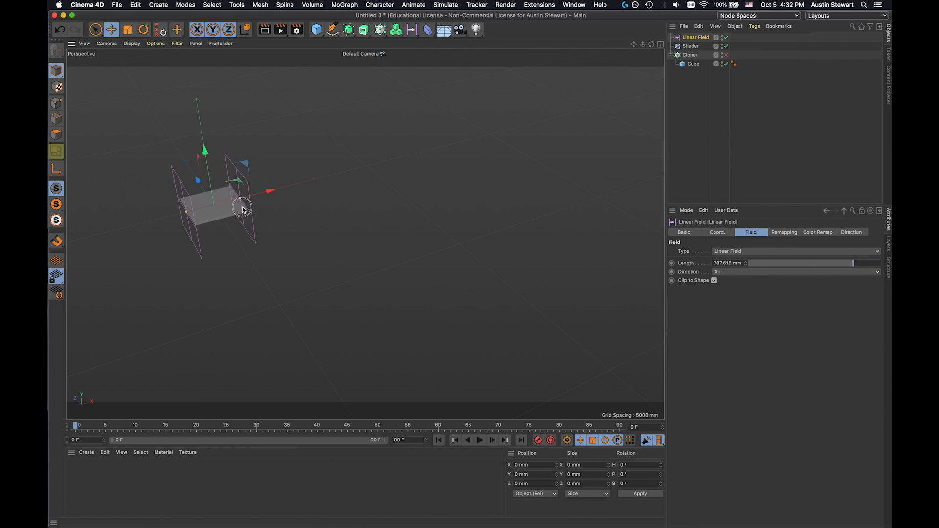
{"action": "left_click", "coordinate": [728, 55]}
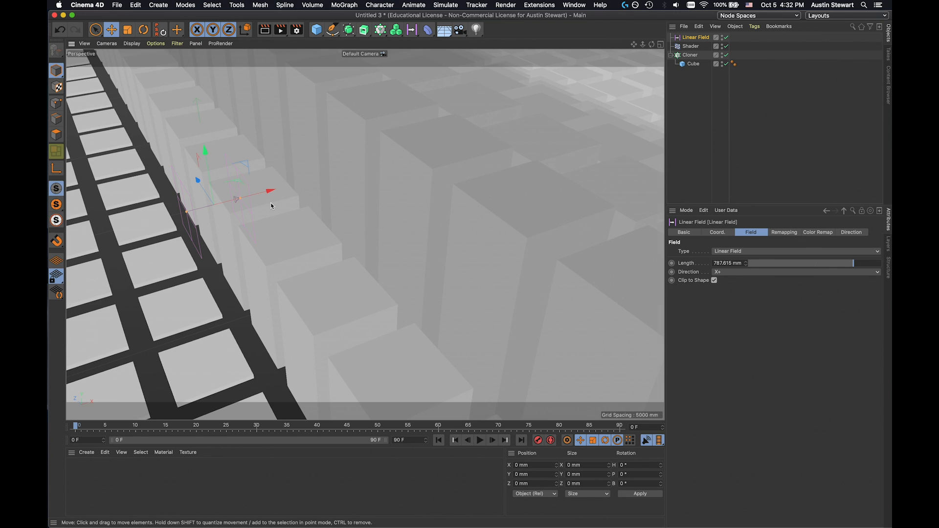
{"action": "scroll", "coordinate": [272, 206], "scroll_direction": "down", "scroll_amount": 3}
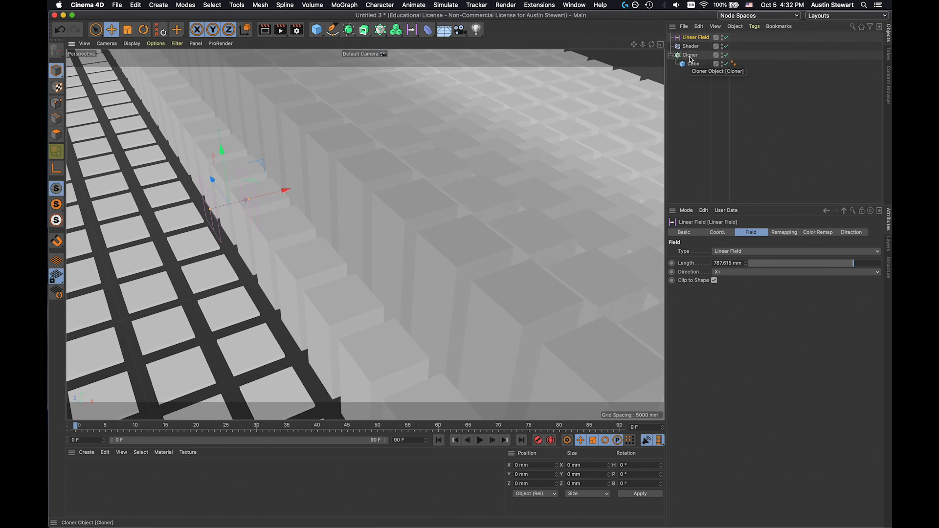
Compare the Cloner's origin with the Linear Field's position, and lengthen the field to about 8252 mm
{"action": "left_click", "coordinate": [691, 57]}
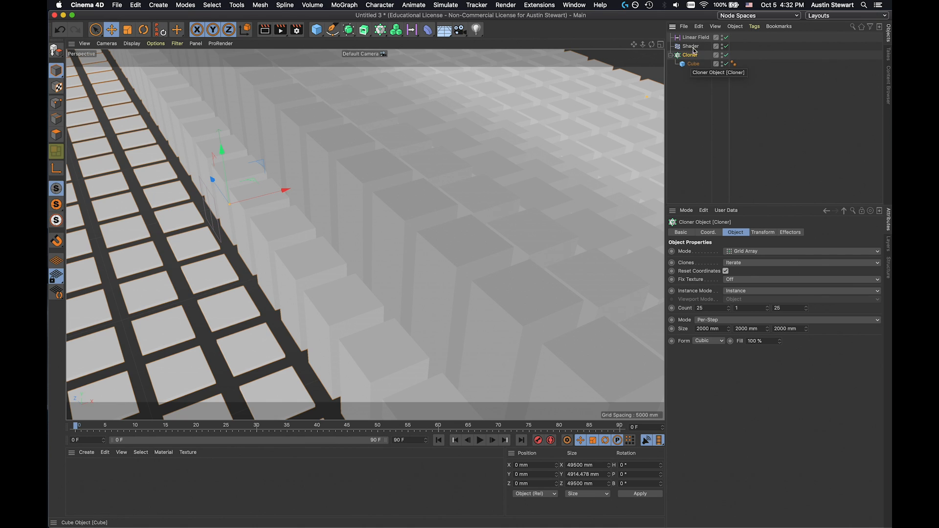
{"action": "left_click", "coordinate": [694, 39]}
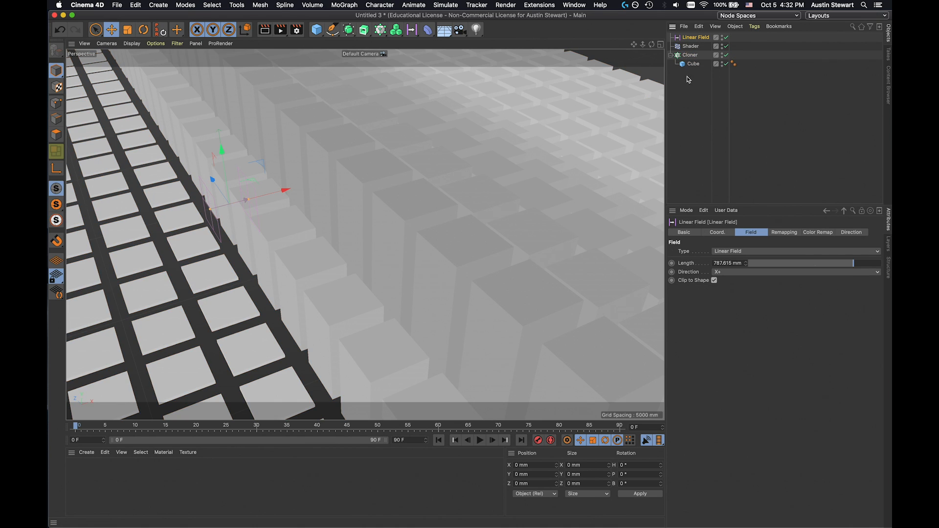
{"action": "left_click", "coordinate": [691, 55]}
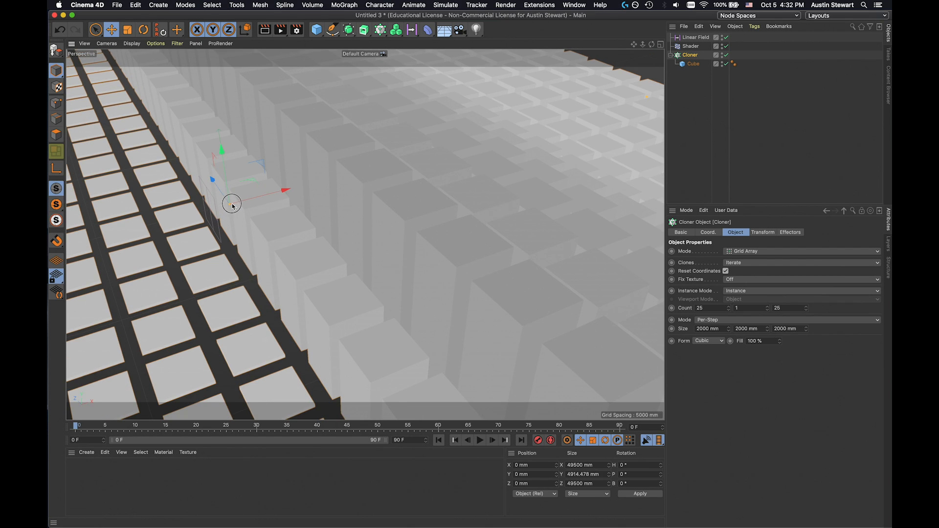
{"action": "left_click", "coordinate": [693, 38]}
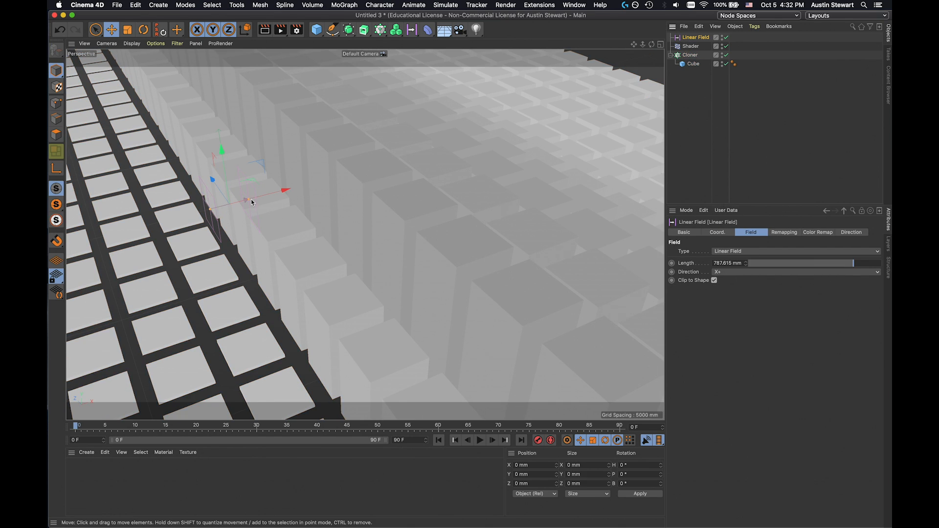
{"action": "mouse_move", "coordinate": [252, 202]}
{"action": "left_mouse_down"}
{"action": "mouse_move", "coordinate": [407, 170]}
{"action": "mouse_move", "coordinate": [334, 177]}
{"action": "mouse_move", "coordinate": [235, 218]}
{"action": "mouse_move", "coordinate": [419, 157]}
{"action": "mouse_move", "coordinate": [406, 162]}
{"action": "left_mouse_up"}
{"action": "scroll", "coordinate": [390, 178], "scroll_direction": "down", "scroll_amount": 5}
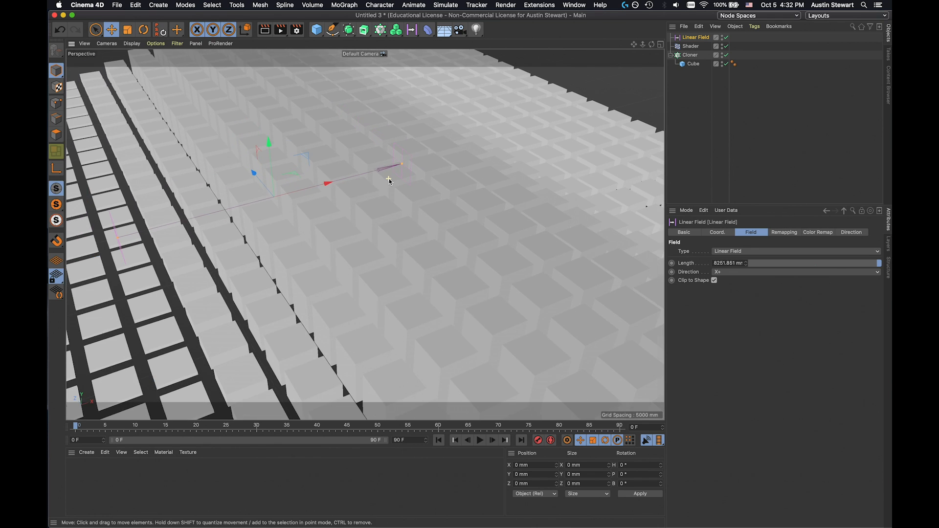
{"action": "scroll", "coordinate": [390, 181], "scroll_direction": "down", "scroll_amount": 6}
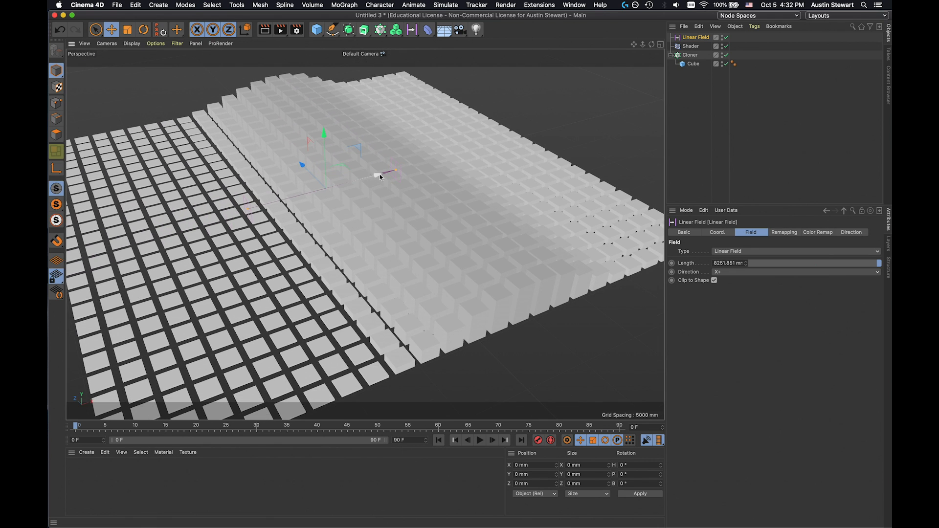
Rotate the Linear Field's heading to about -34.7° and reposition it to about X -1016 mm, Z -429 mm
{"action": "left_click_drag", "start_coordinate": [378, 177], "coordinate": [371, 214]}
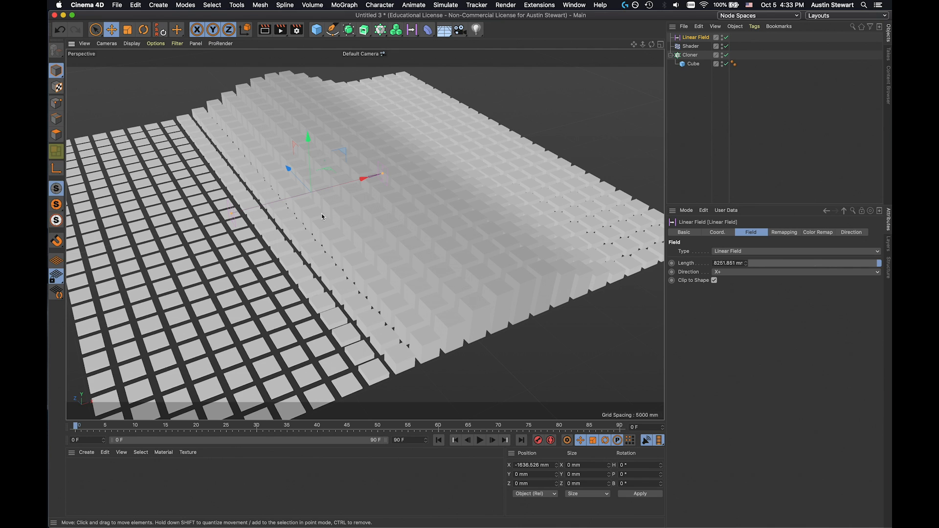
{"action": "key", "text": "r"}
{"action": "left_click_drag", "start_coordinate": [311, 216], "coordinate": [274, 207]}
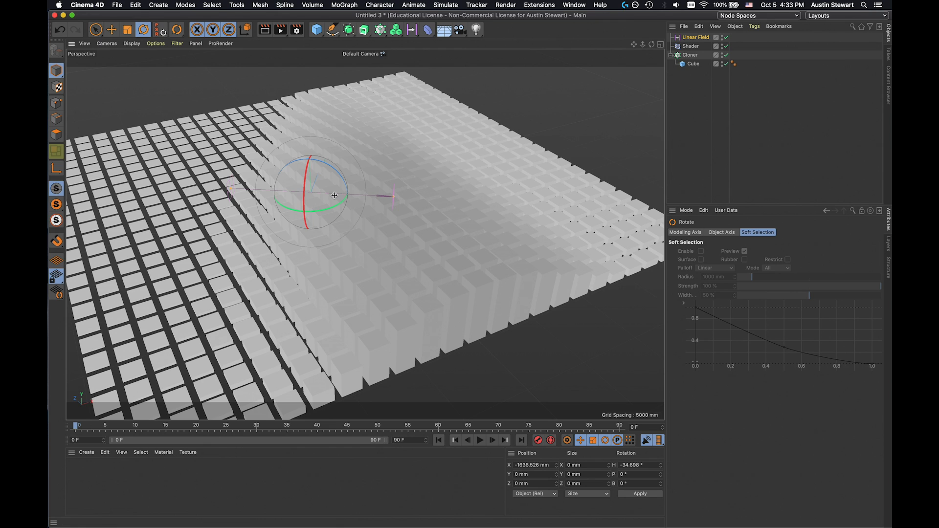
{"action": "key", "text": "e"}
{"action": "left_click_drag", "start_coordinate": [360, 198], "coordinate": [372, 240]}
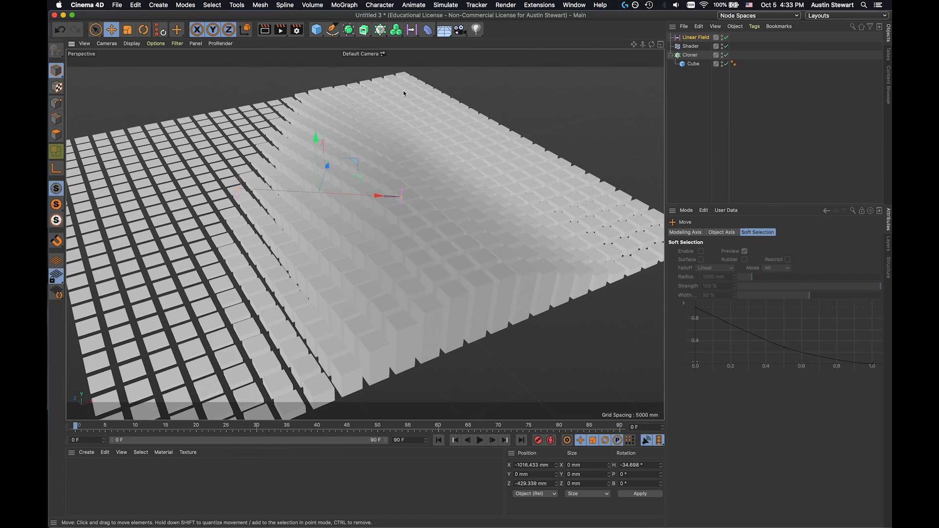
{"action": "left_click", "coordinate": [691, 55]}
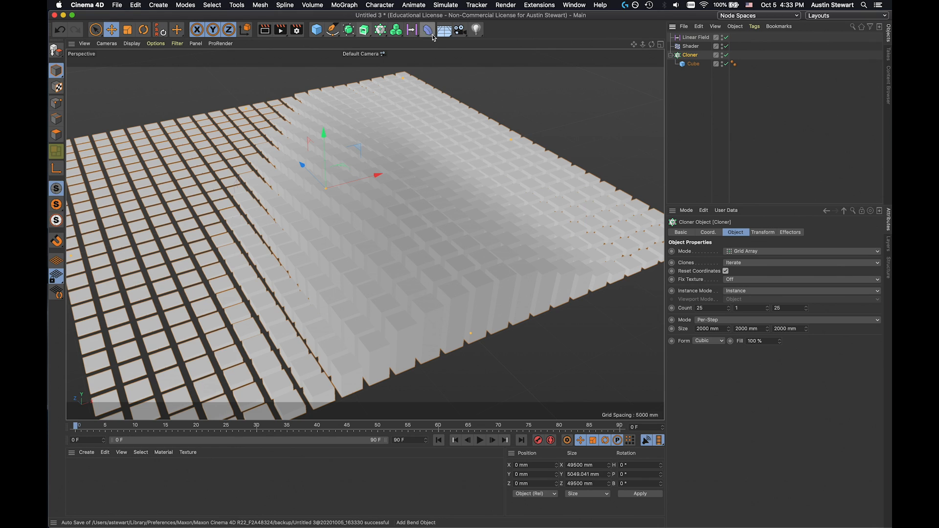
{"action": "left_click", "coordinate": [412, 30]}
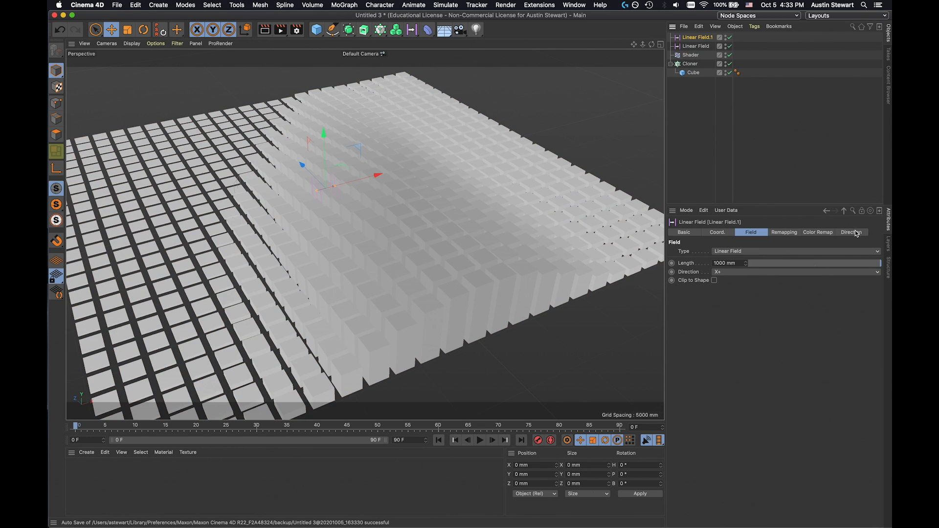
{"action": "left_click", "coordinate": [691, 55]}
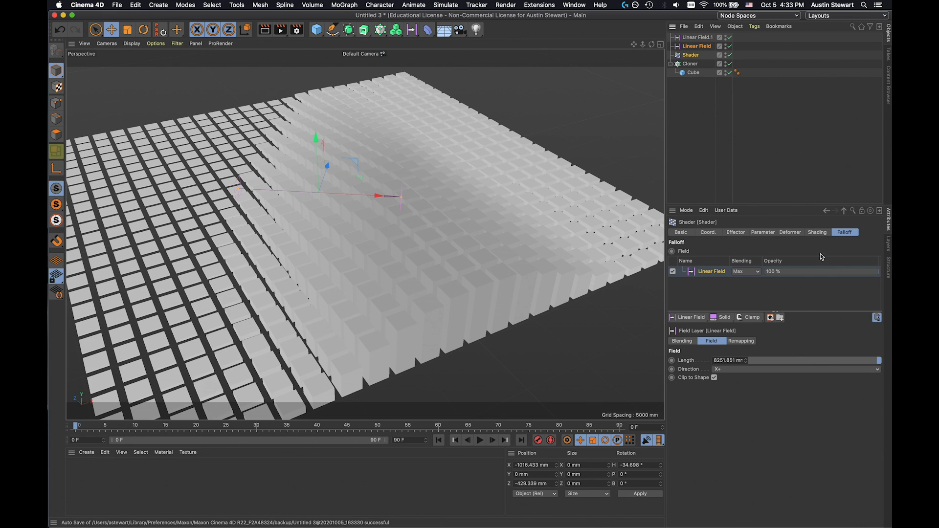
{"action": "left_click", "coordinate": [696, 39]}
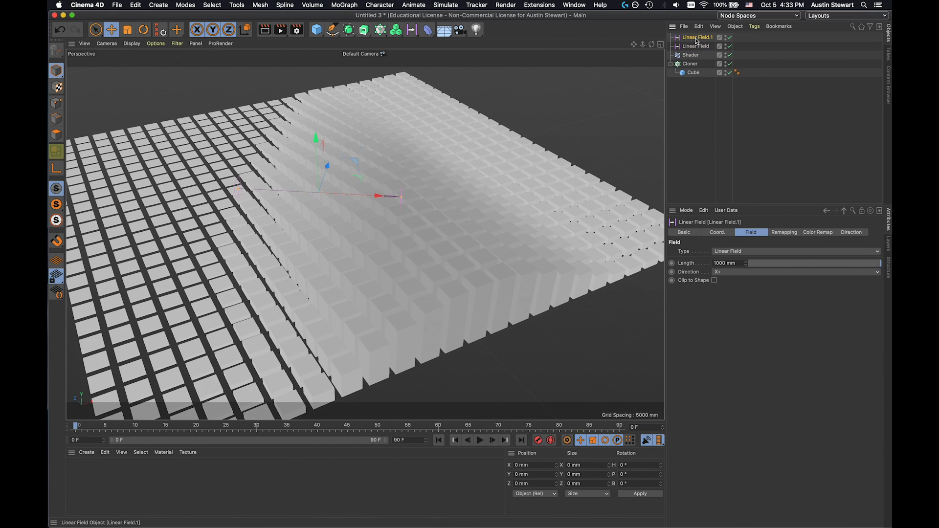
{"action": "key", "text": "Delete"}
Add a second Linear Field to the Shader effector's falloff and move it to about X -1927 mm
{"action": "left_click", "coordinate": [690, 47]}
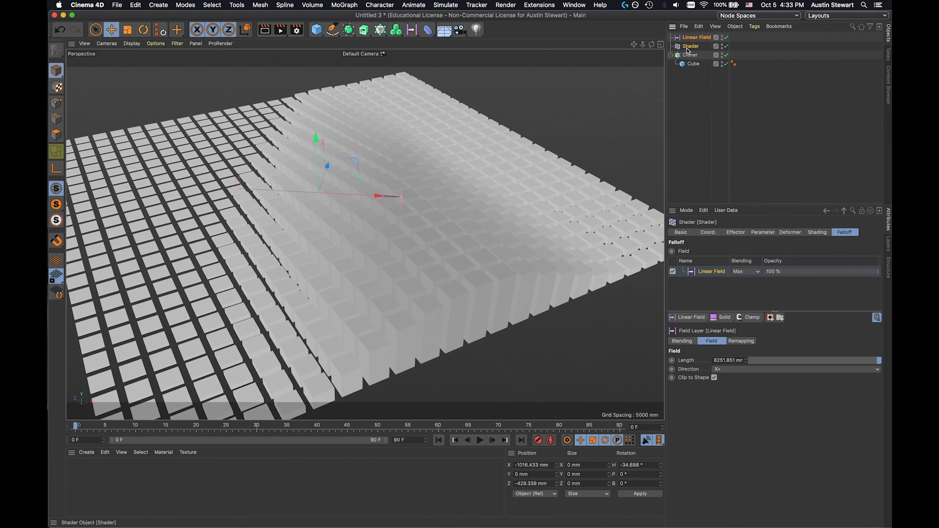
{"action": "left_click", "coordinate": [697, 319]}
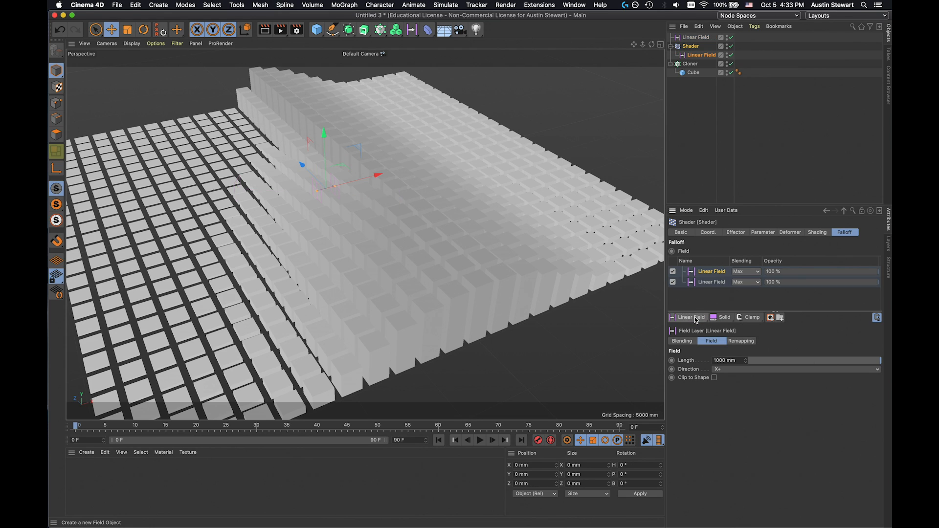
{"action": "left_click_drag", "start_coordinate": [377, 175], "coordinate": [462, 165]}
{"action": "left_click_drag", "start_coordinate": [321, 238], "coordinate": [382, 237]}
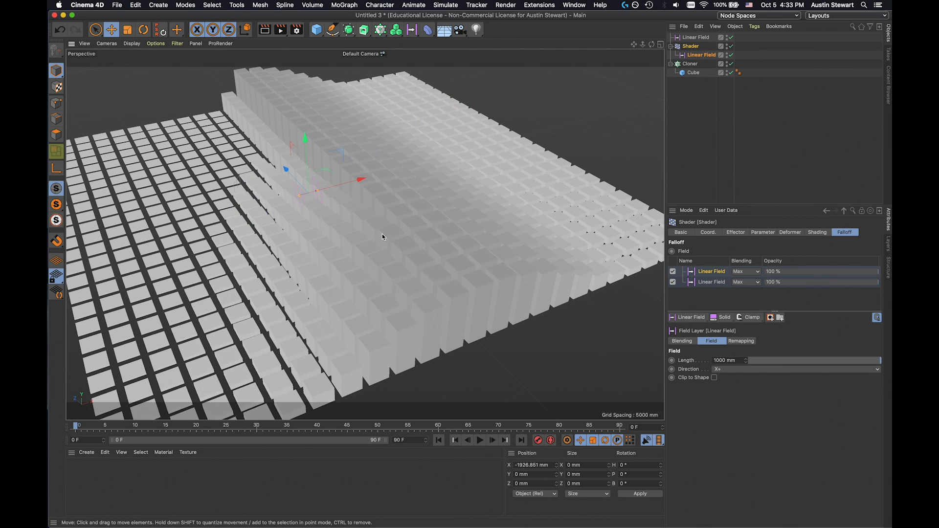
Try Subtract and then Overlay blending on the second Linear Field, keep Overlay, and move the field to about X -8172 mm
{"action": "left_click", "coordinate": [750, 273]}
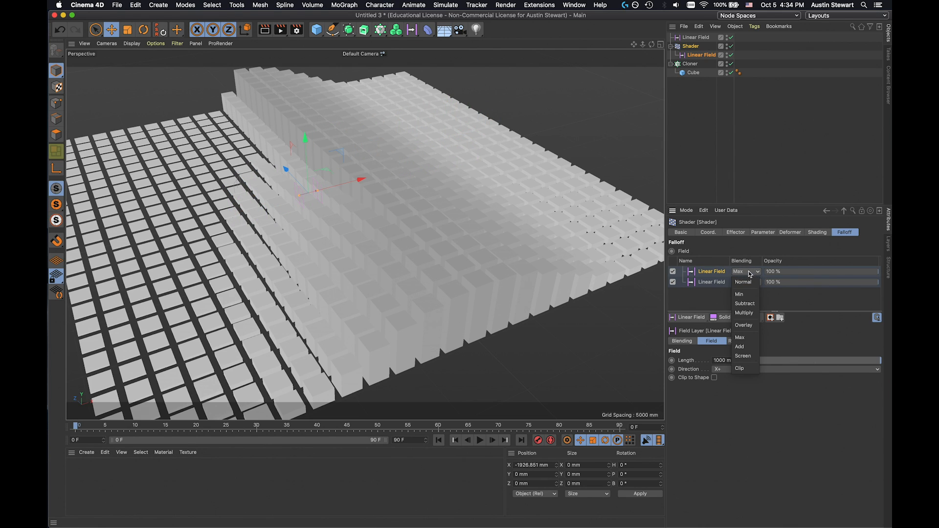
{"action": "left_click", "coordinate": [745, 303]}
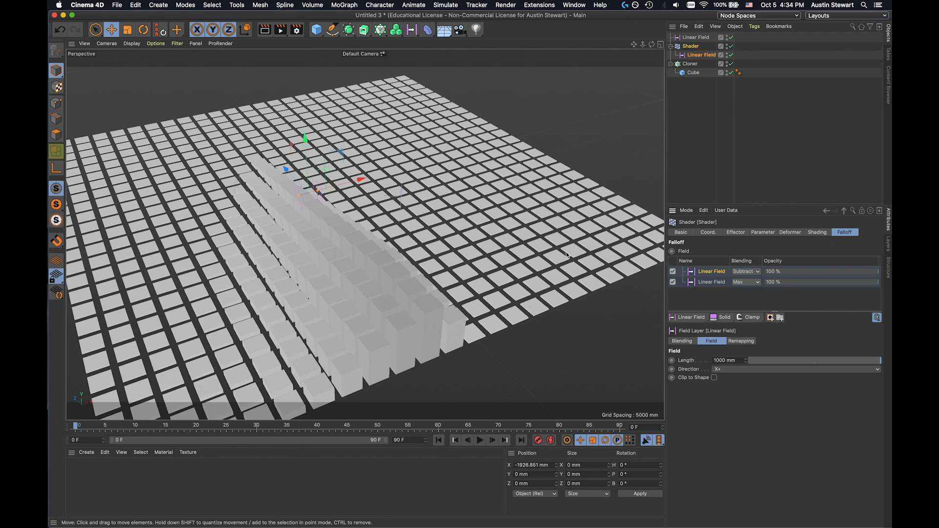
{"action": "left_click", "coordinate": [744, 272]}
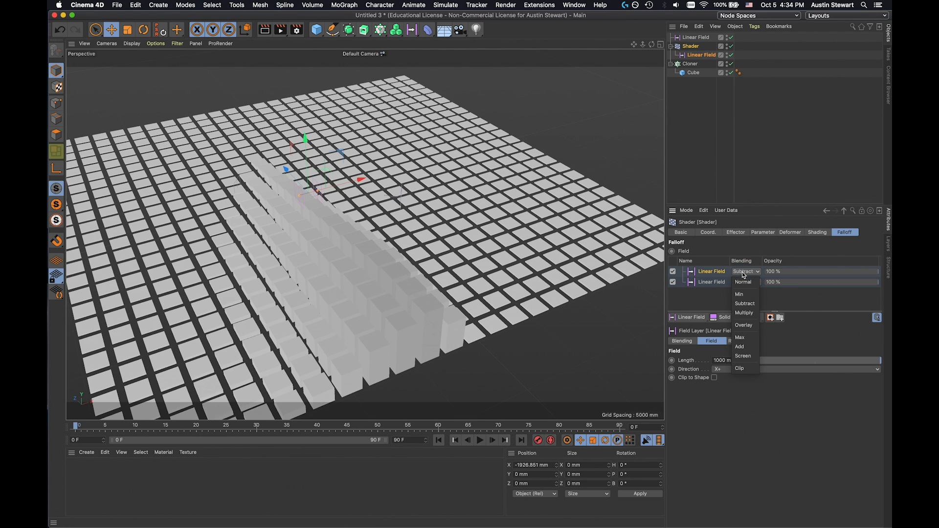
{"action": "left_click", "coordinate": [746, 325]}
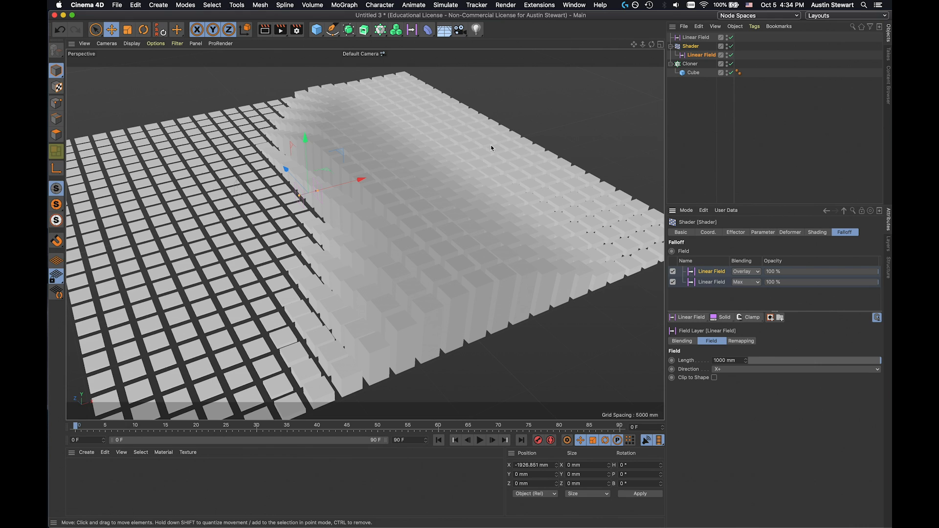
{"action": "left_click_drag", "start_coordinate": [352, 178], "coordinate": [304, 195]}
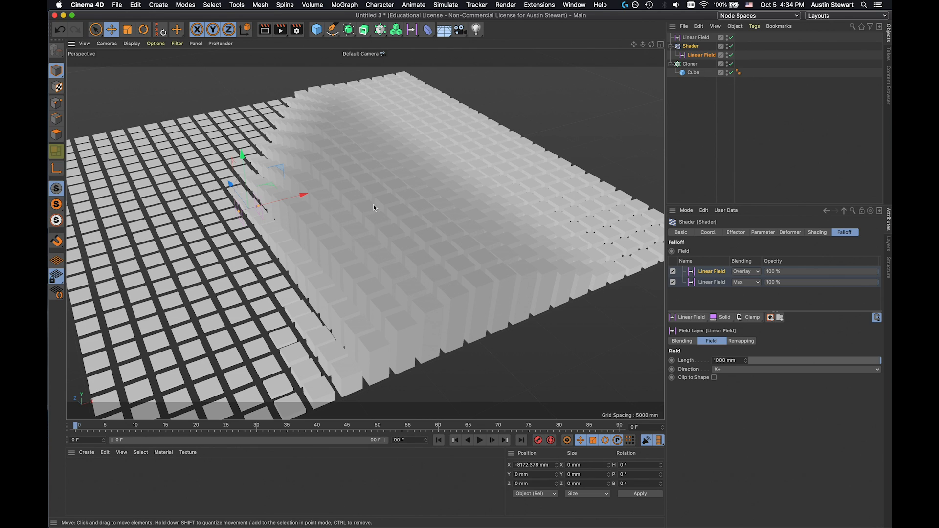
Disable both Linear Fields in the Shader effector's falloff and add a Spherical Field
{"action": "left_click", "coordinate": [673, 272]}
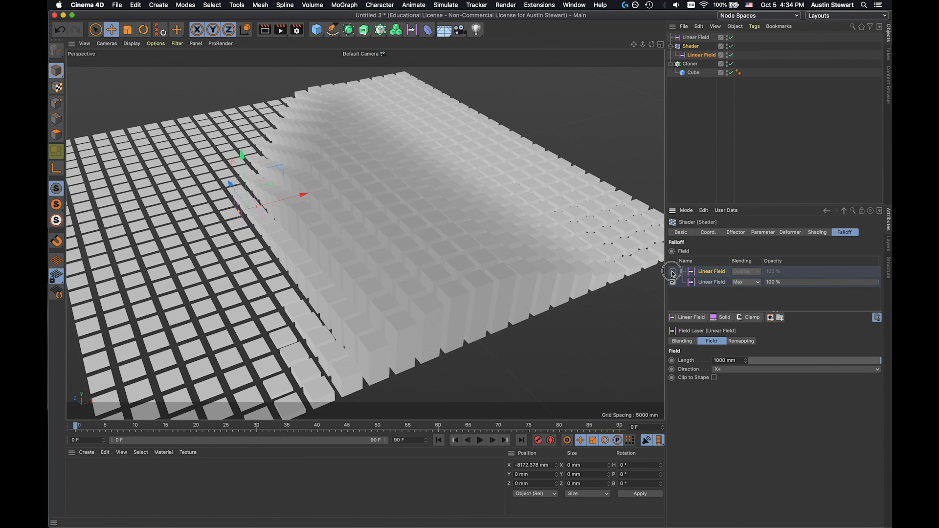
{"action": "left_click", "coordinate": [672, 282]}
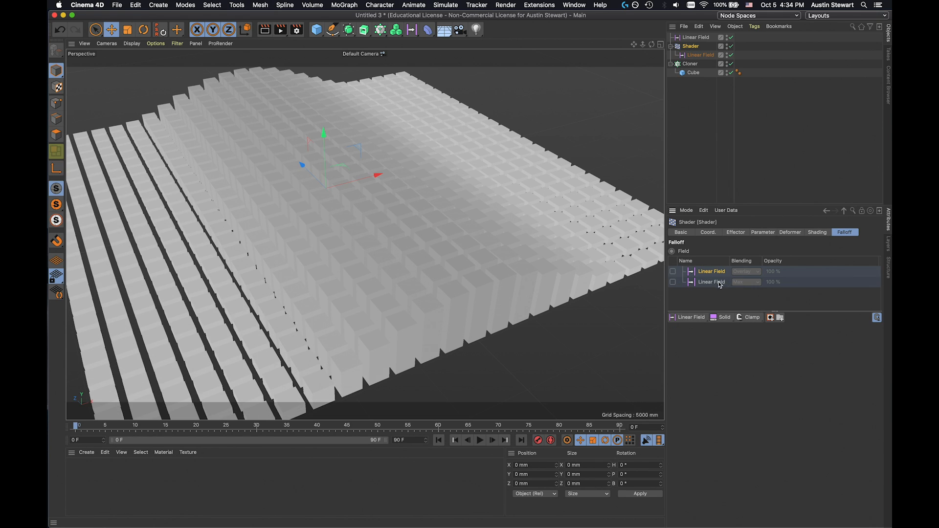
{"action": "left_click", "coordinate": [690, 319]}
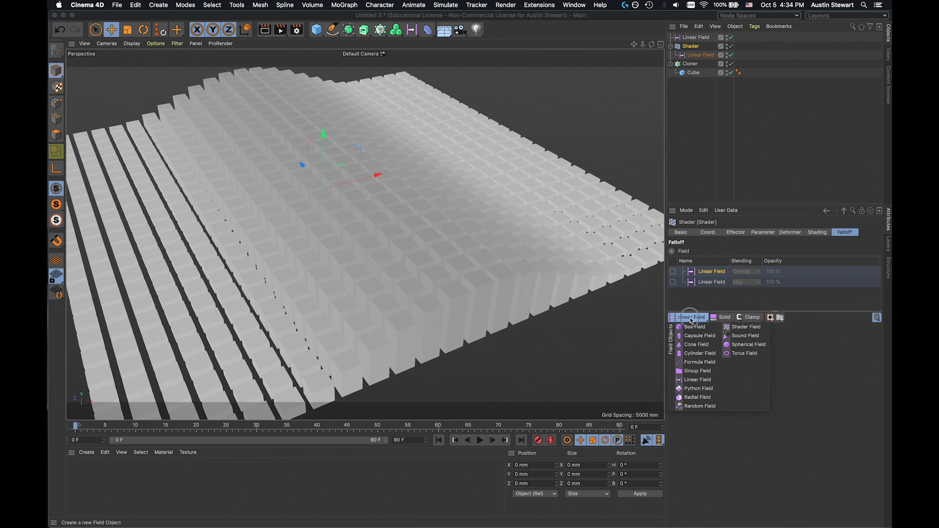
{"action": "left_click", "coordinate": [747, 345]}
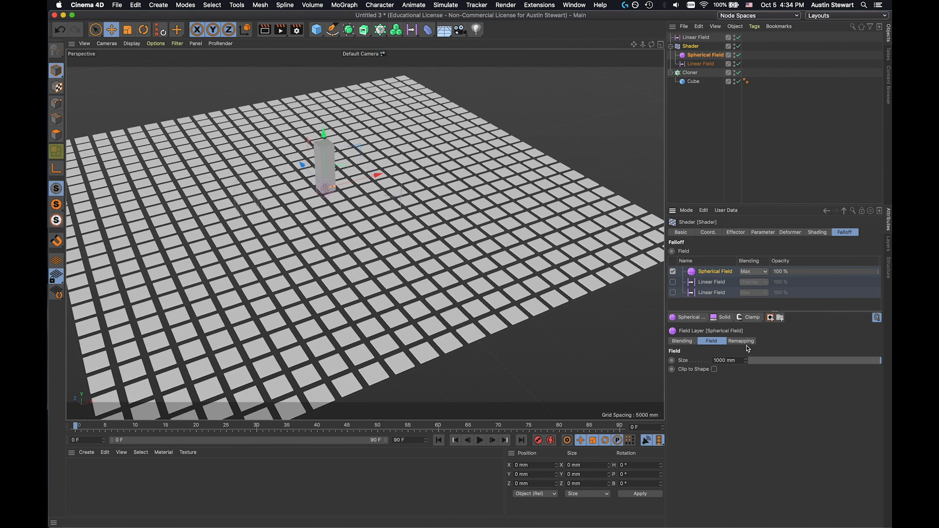
Enlarge the Spherical Field to about 21358 mm and lower it to about Y -4868 mm
{"action": "scroll", "coordinate": [357, 206], "scroll_direction": "up", "scroll_amount": 5}
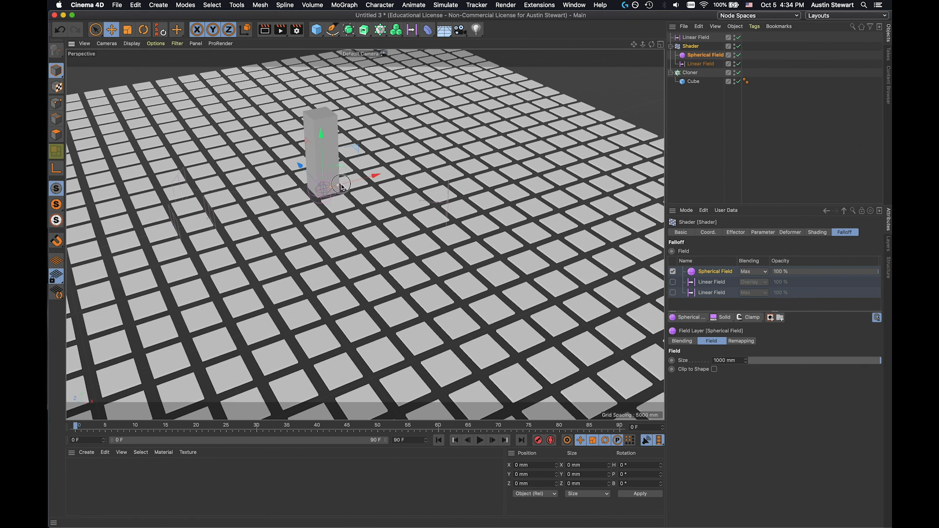
{"action": "left_click_drag", "start_coordinate": [341, 186], "coordinate": [464, 158]}
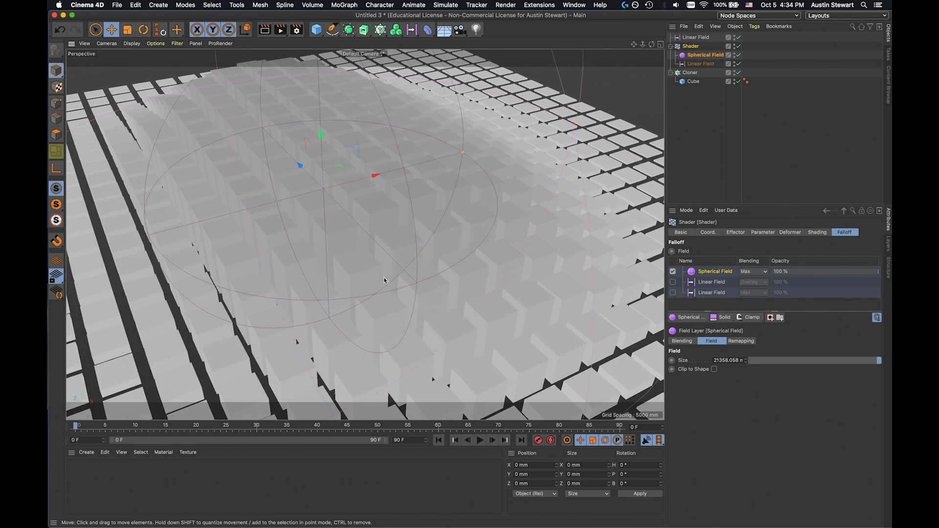
{"action": "scroll", "coordinate": [365, 280], "scroll_direction": "down", "scroll_amount": 10}
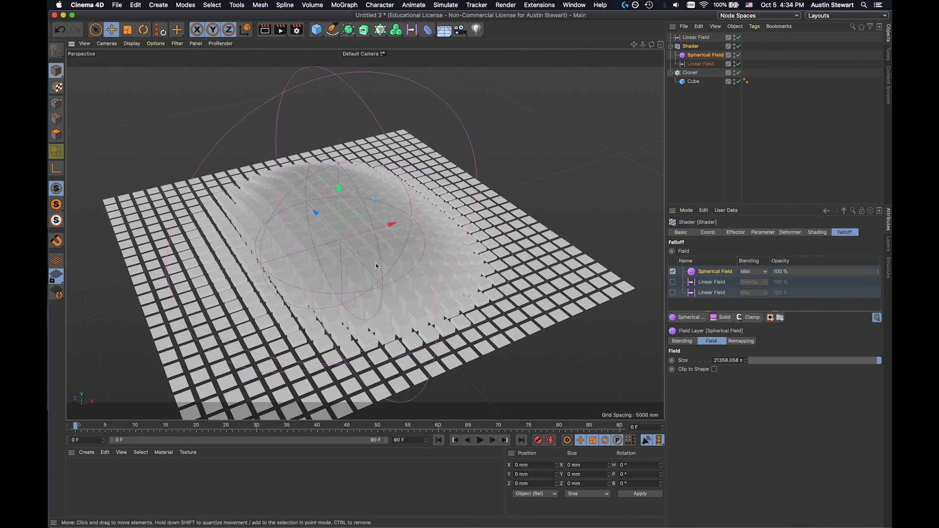
{"action": "left_click_drag", "start_coordinate": [412, 218], "coordinate": [439, 190]}
{"action": "left_click_drag", "start_coordinate": [294, 199], "coordinate": [286, 241]}
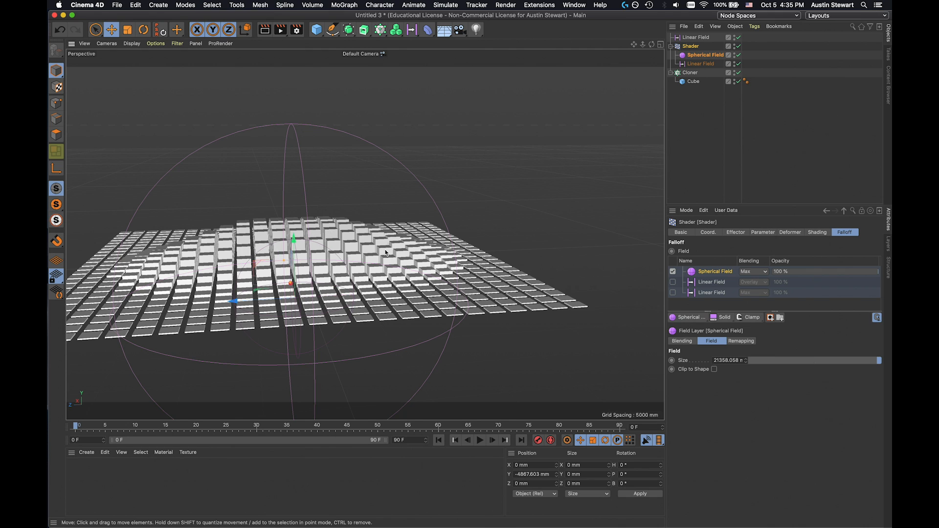
{"action": "left_click_drag", "start_coordinate": [390, 254], "coordinate": [344, 233], "text": "alt"}
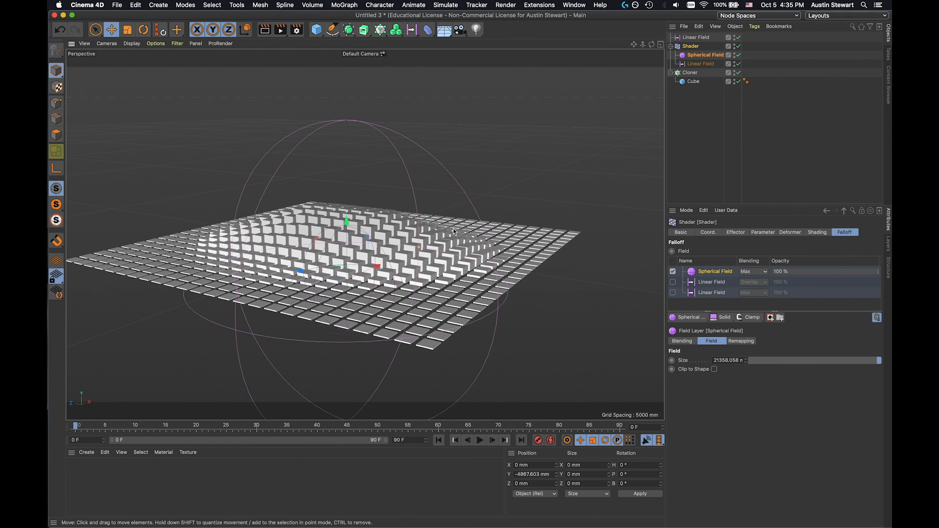
Enable Rotation in the Shader effector's transform parameters and move the effector to about Z 624 mm
{"action": "left_click", "coordinate": [762, 233]}
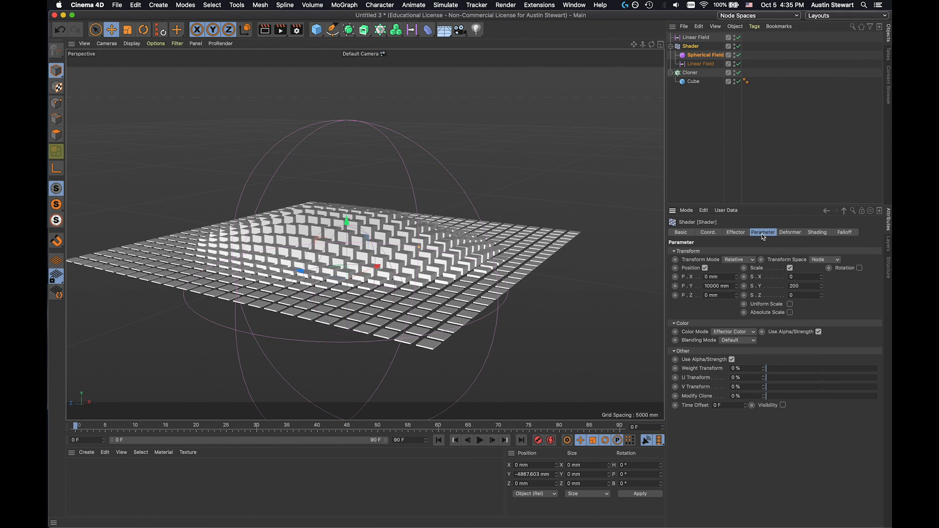
{"action": "left_click", "coordinate": [860, 269]}
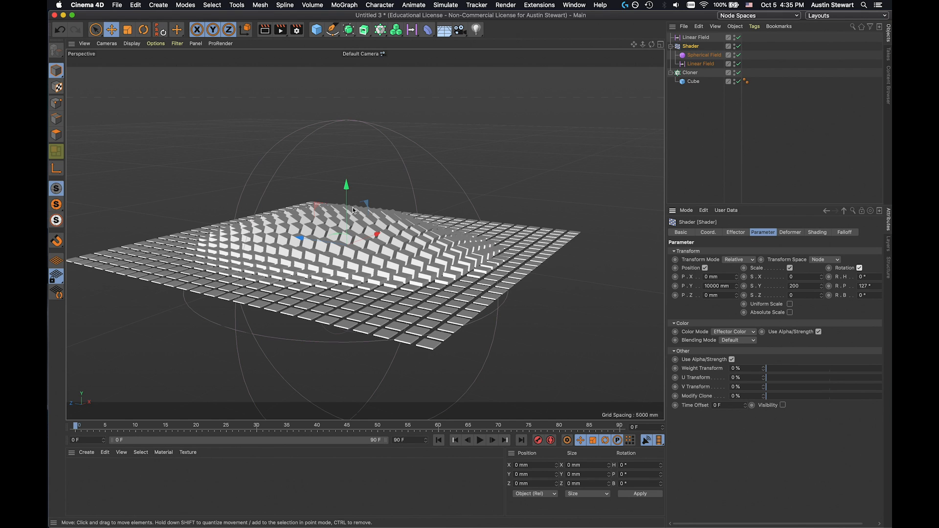
{"action": "left_click_drag", "start_coordinate": [301, 236], "coordinate": [293, 267]}
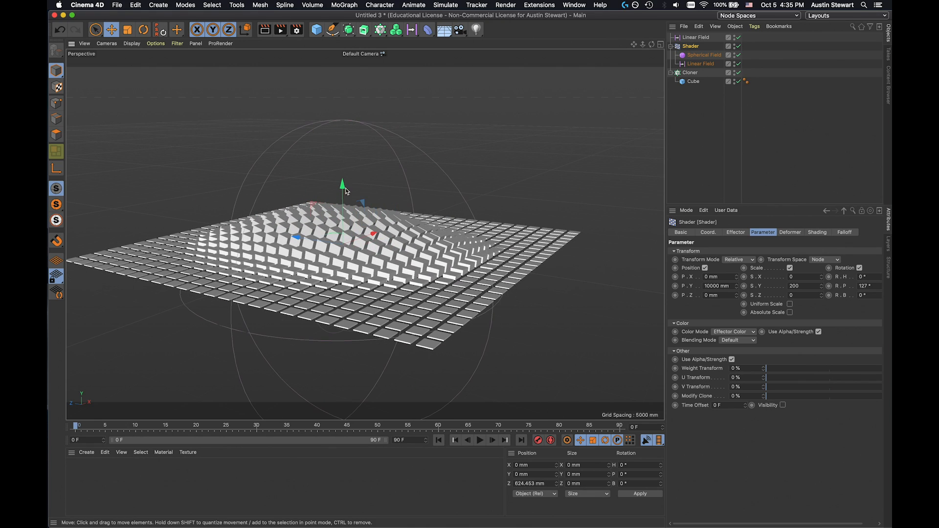
{"action": "scroll", "coordinate": [340, 213], "scroll_direction": "up", "scroll_amount": 3}
{"action": "left_click_drag", "start_coordinate": [328, 221], "coordinate": [170, 293], "text": "alt"}
{"action": "scroll", "coordinate": [190, 290], "scroll_direction": "down", "scroll_amount": 3}
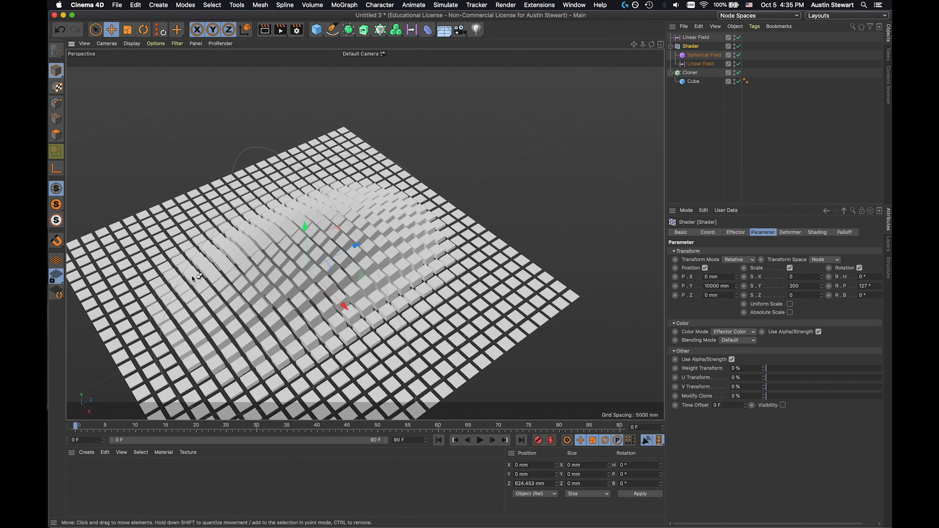
Create a new project and add a Torus primitive to it
{"action": "key", "text": "super+n"}
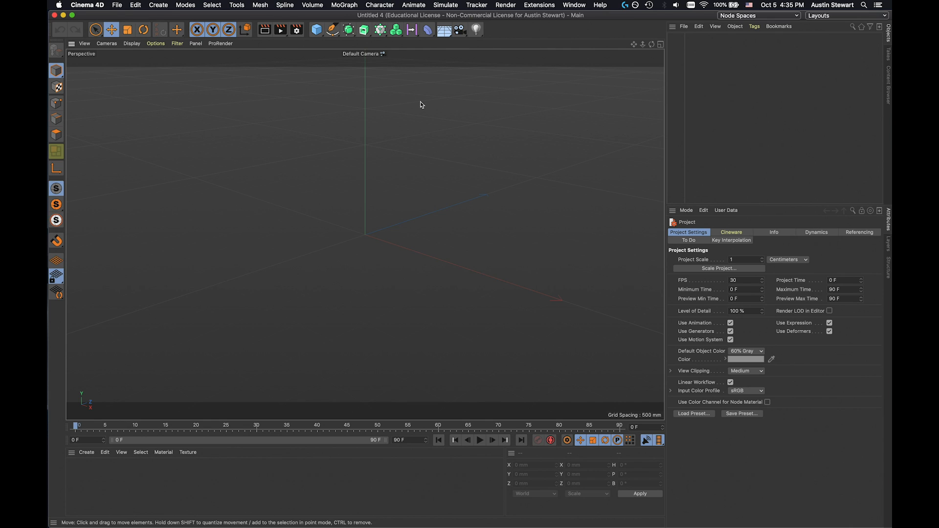
{"action": "left_click", "coordinate": [316, 31]}
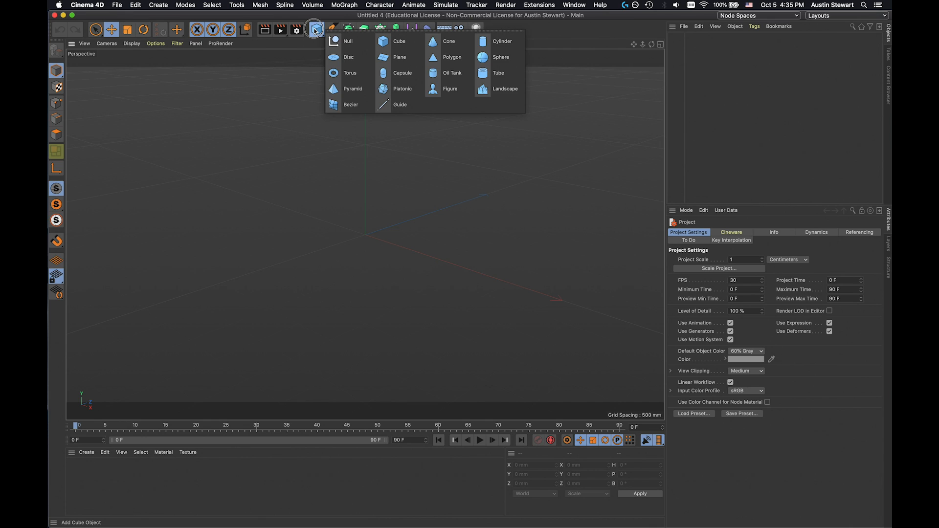
{"action": "left_click", "coordinate": [351, 73]}
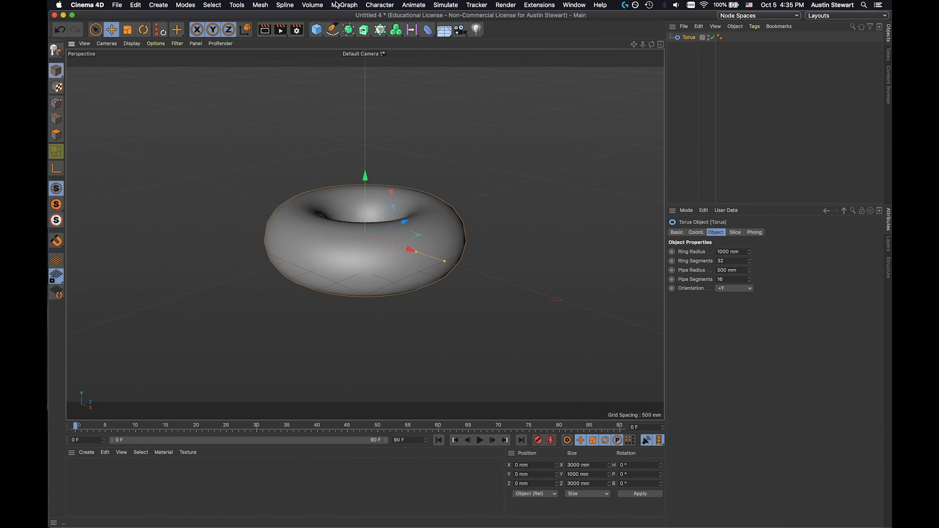
Add a Volume Builder and make the Torus its child
{"action": "left_click", "coordinate": [311, 6]}
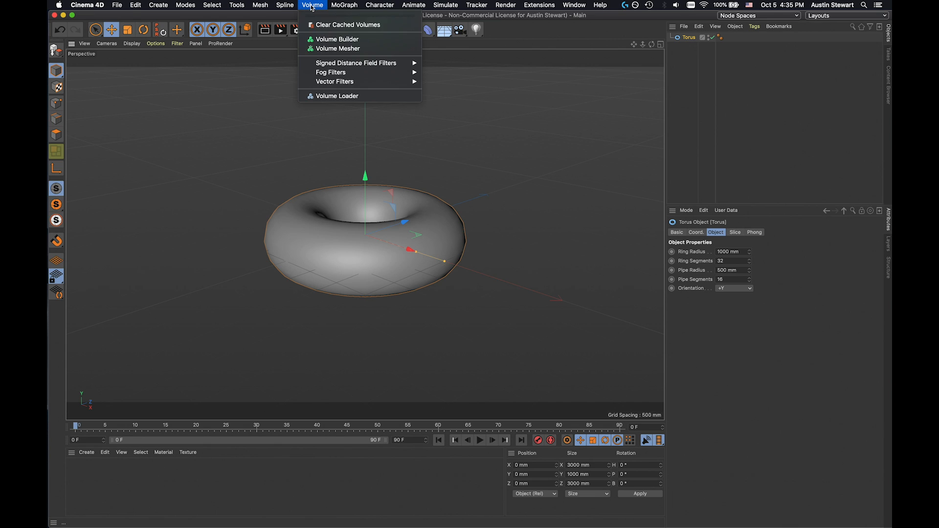
{"action": "left_click", "coordinate": [324, 42]}
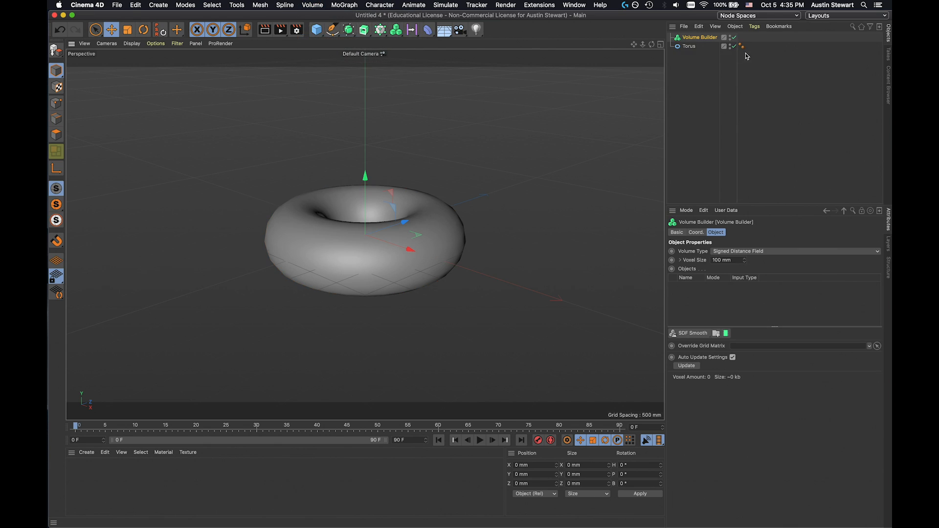
{"action": "left_click_drag", "start_coordinate": [691, 46], "coordinate": [700, 41]}
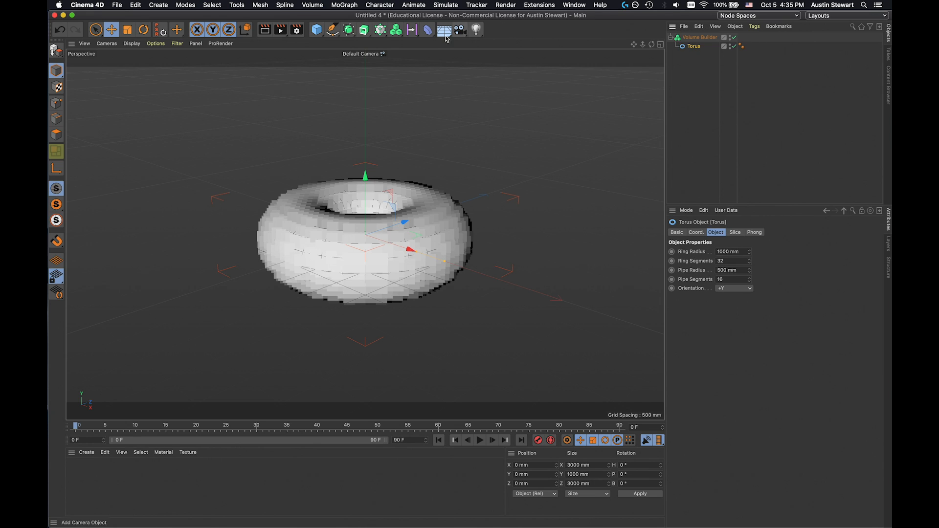
Add a Random Field and place it inside the Volume Builder above the Torus
{"action": "left_click", "coordinate": [411, 31]}
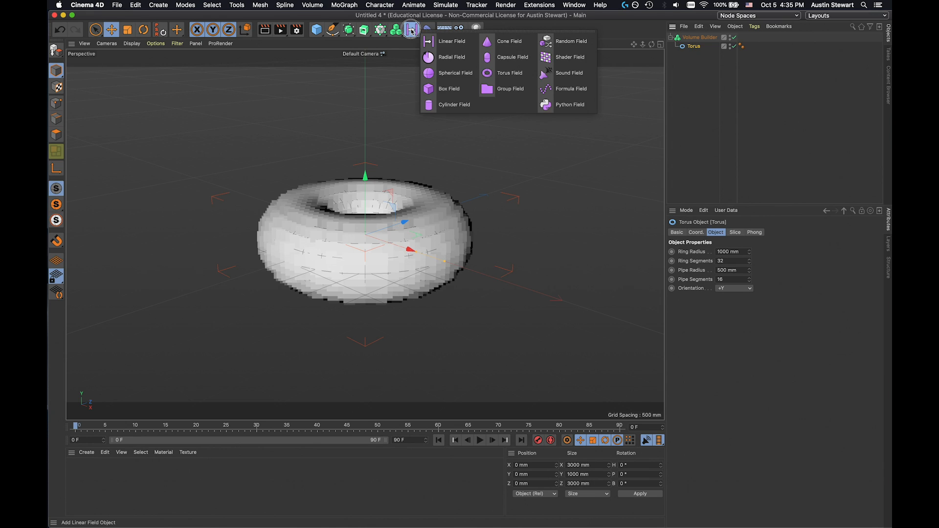
{"action": "left_click", "coordinate": [567, 43]}
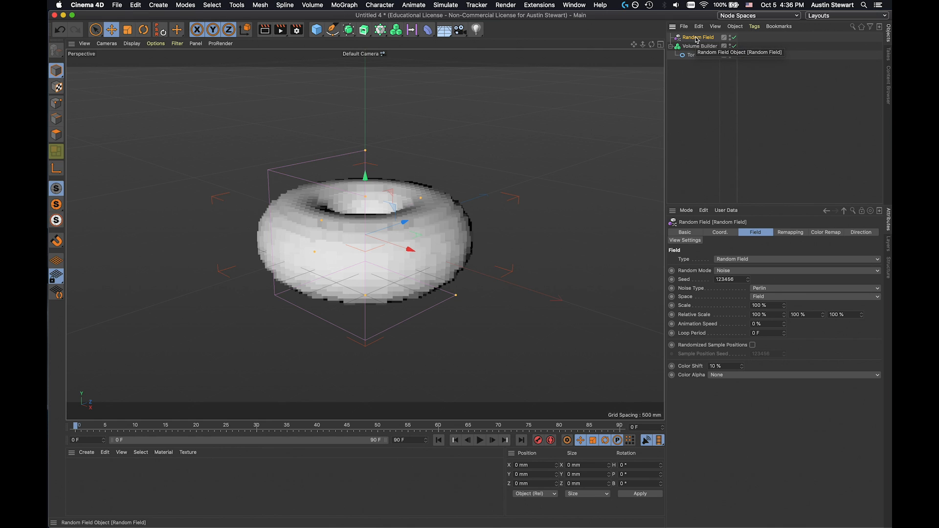
{"action": "left_click_drag", "start_coordinate": [693, 39], "coordinate": [696, 50]}
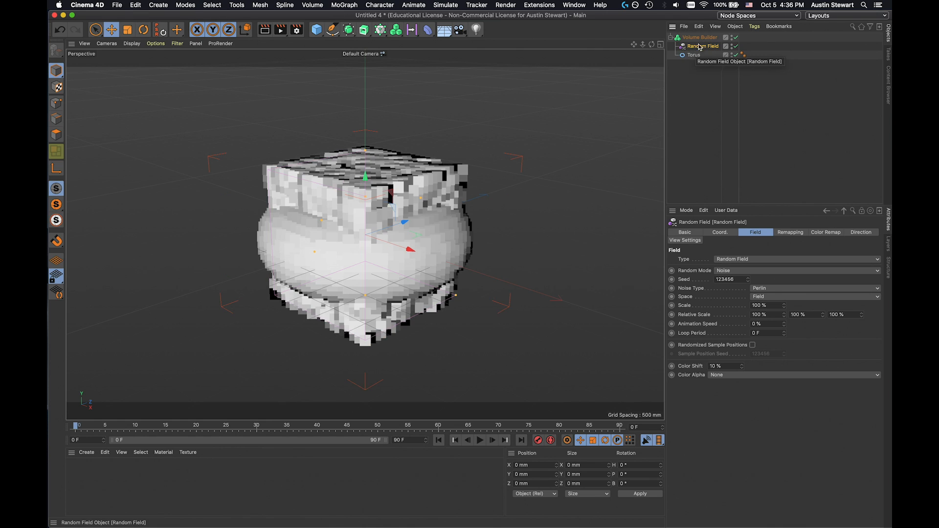
{"action": "scroll", "coordinate": [341, 202], "scroll_direction": "up", "scroll_amount": 2}
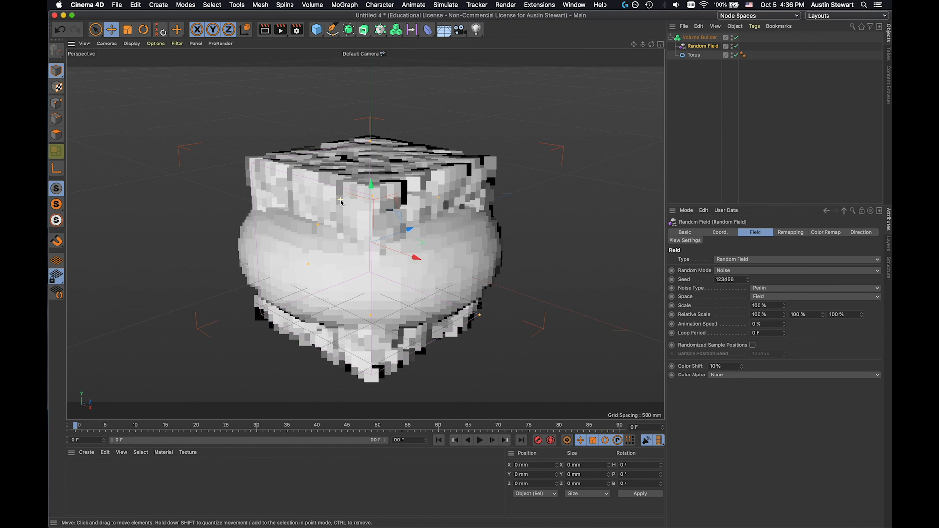
{"action": "left_click_drag", "start_coordinate": [341, 202], "coordinate": [314, 191], "text": "alt"}
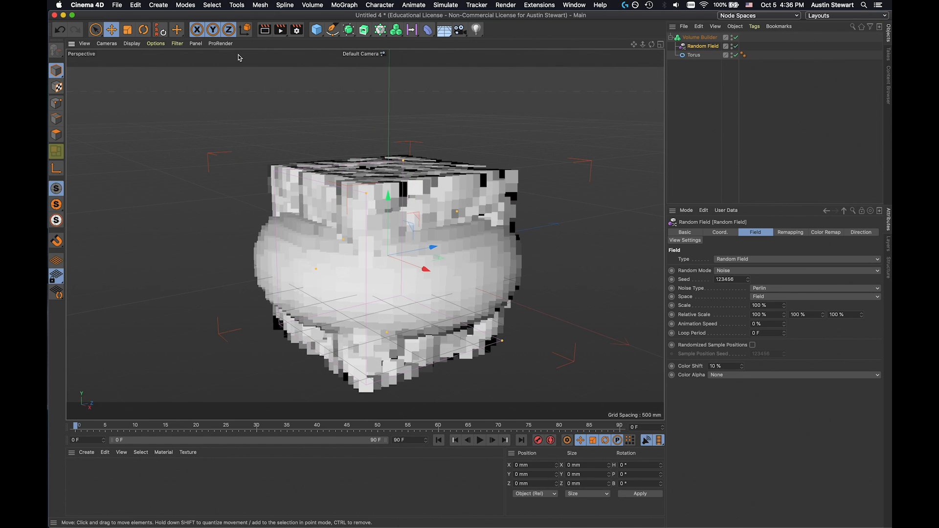
Add a Volume Mesher and nest the Volume Builder under it to mesh the combined volume
{"action": "left_click", "coordinate": [308, 6]}
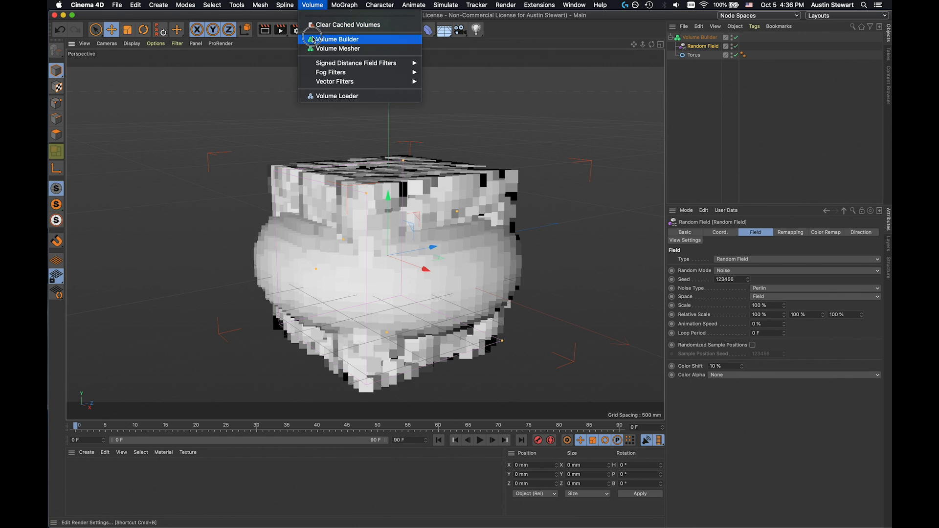
{"action": "left_click", "coordinate": [318, 48]}
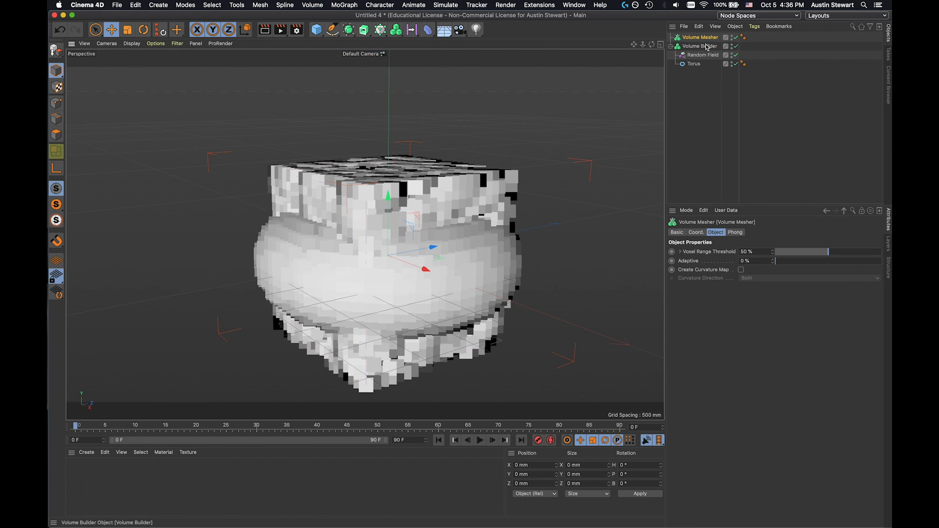
{"action": "left_click_drag", "start_coordinate": [706, 45], "coordinate": [708, 41]}
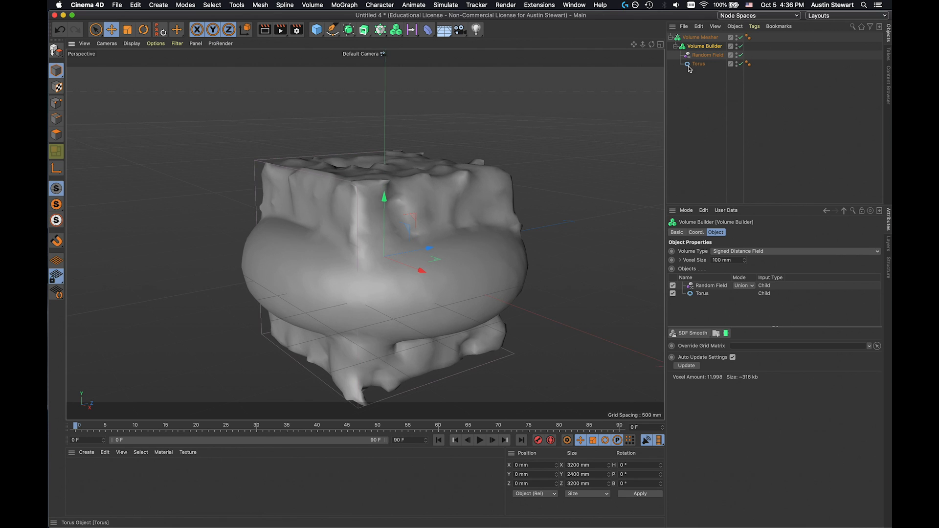
{"action": "left_click_drag", "start_coordinate": [316, 205], "coordinate": [327, 237], "text": "alt"}
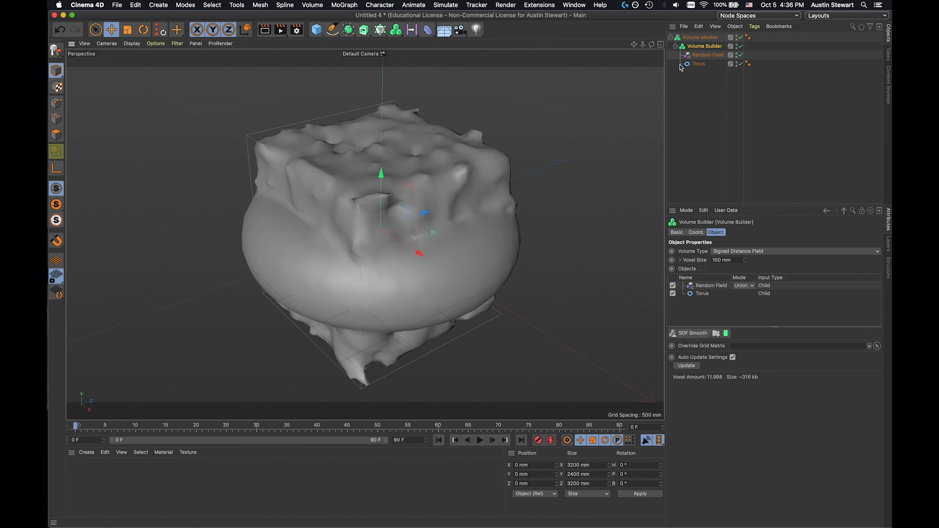
Reorder the Volume Builder's children so the Torus sits above the Random Field, and reselect the Volume Builder
{"action": "left_click", "coordinate": [699, 63]}
{"action": "left_click_drag", "start_coordinate": [698, 59], "coordinate": [699, 52]}
{"action": "left_click", "coordinate": [704, 48]}
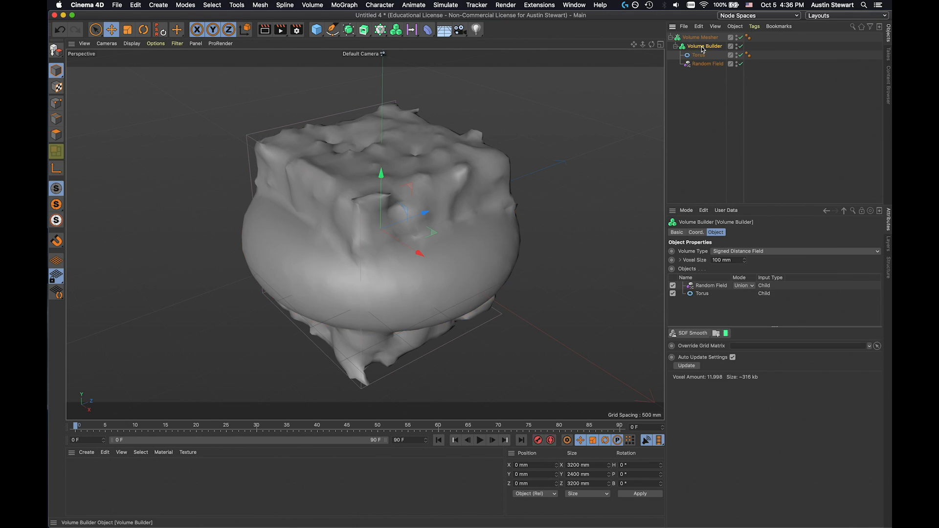
Adjust the Random Field's noise scale to about 100.35% and its relative scale to about 105.9%, 104.9% and 97.2%
{"action": "left_click", "coordinate": [704, 65]}
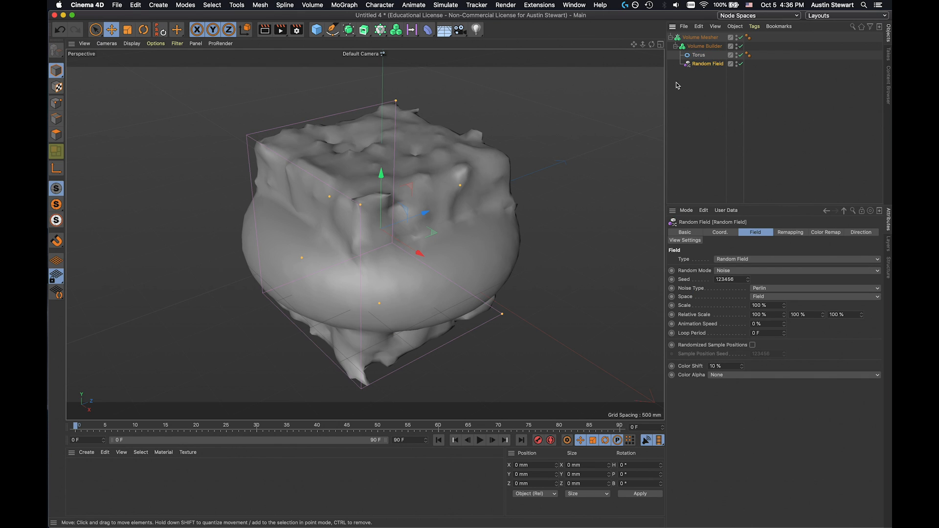
{"action": "mouse_move", "coordinate": [455, 190]}
{"action": "left_mouse_down"}
{"action": "mouse_move", "coordinate": [443, 193]}
{"action": "mouse_move", "coordinate": [459, 186]}
{"action": "left_mouse_up"}
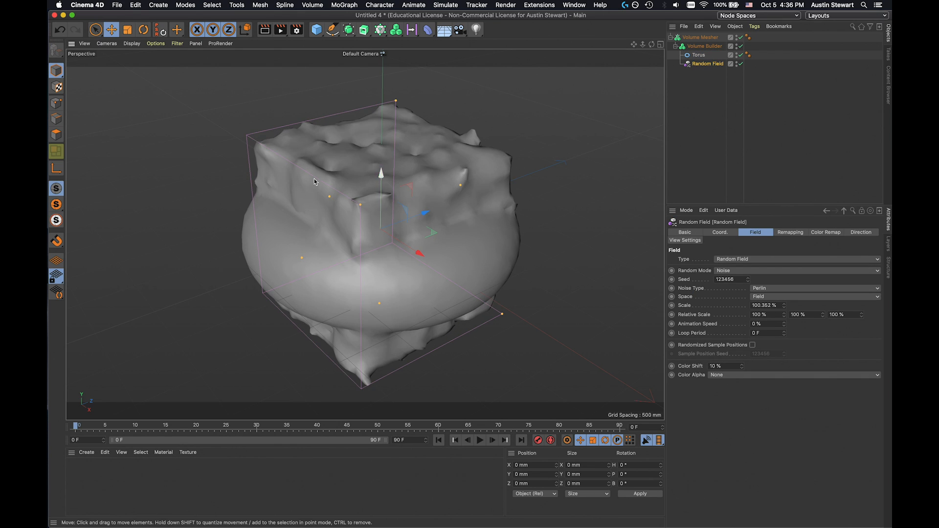
{"action": "mouse_move", "coordinate": [329, 197]}
{"action": "left_mouse_down"}
{"action": "mouse_move", "coordinate": [337, 194]}
{"action": "mouse_move", "coordinate": [327, 195]}
{"action": "left_mouse_up"}
{"action": "left_click_drag", "start_coordinate": [303, 260], "coordinate": [320, 289]}
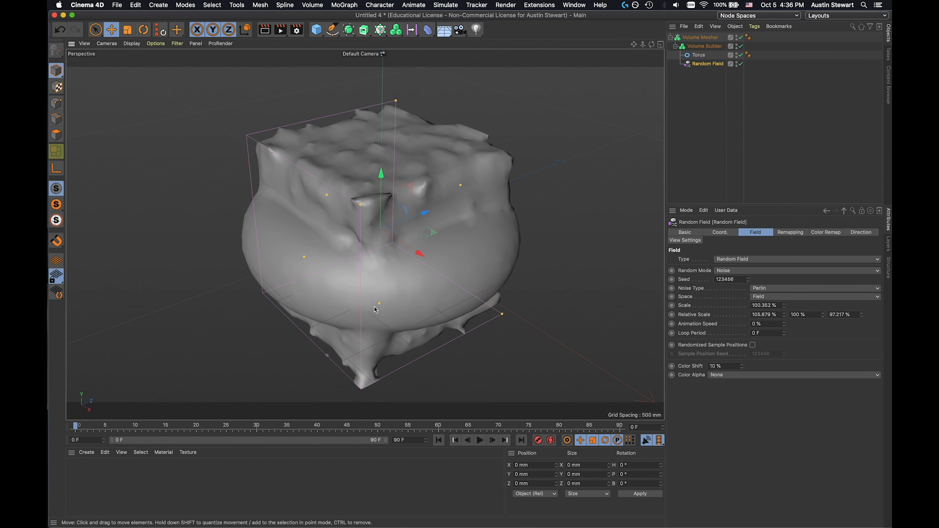
{"action": "left_click_drag", "start_coordinate": [377, 299], "coordinate": [391, 315]}
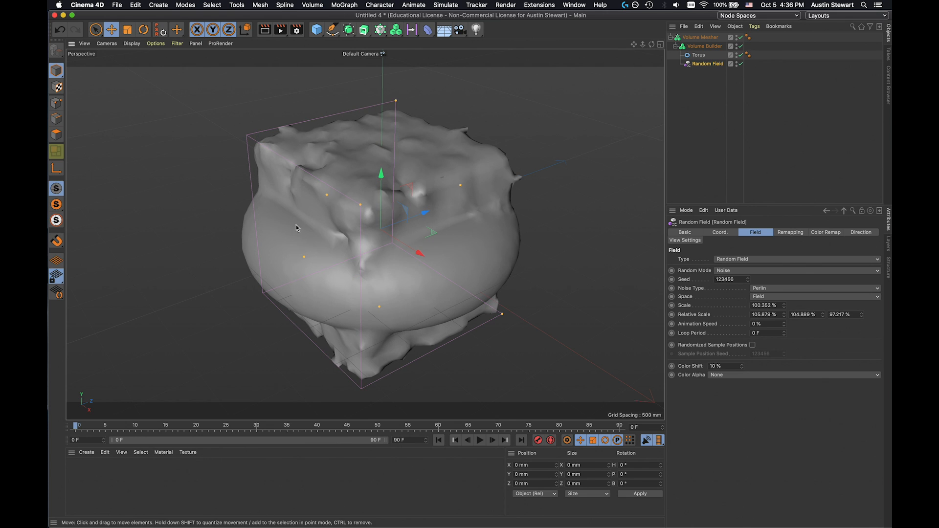
Try Subtract mode for the Random Field in the Volume Builder and inspect the cut torus from several angles
{"action": "left_click", "coordinate": [704, 46]}
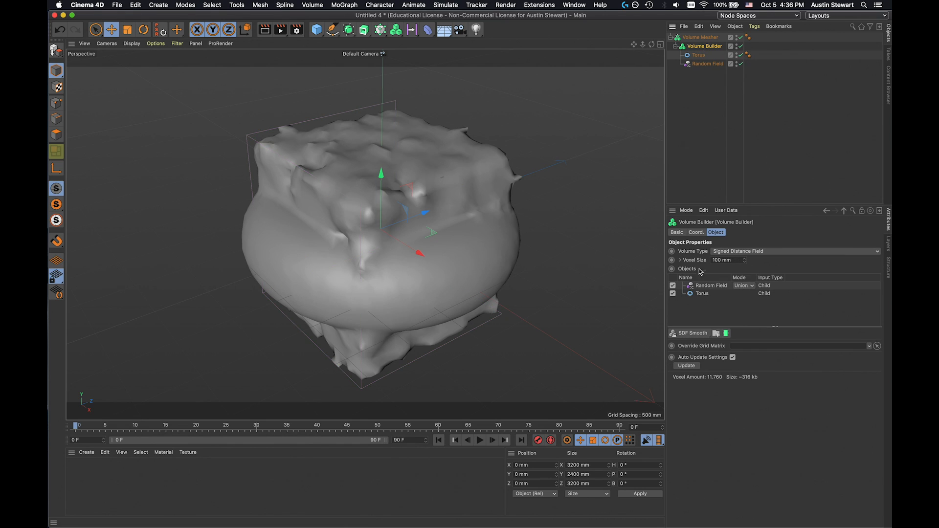
{"action": "left_click", "coordinate": [745, 286]}
{"action": "left_click", "coordinate": [744, 293]}
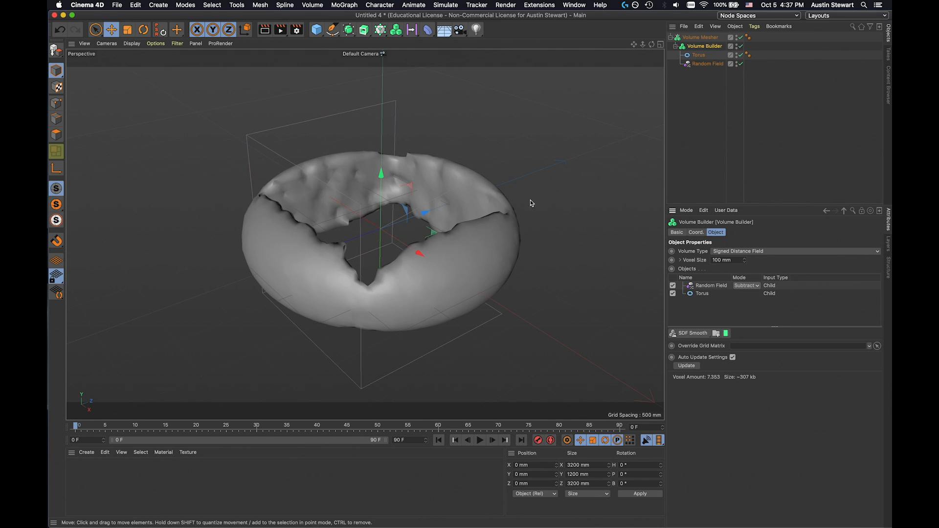
{"action": "mouse_move", "coordinate": [452, 272]}
{"action": "left_mouse_down", "text": "alt"}
{"action": "mouse_move", "coordinate": [379, 340]}
{"action": "mouse_move", "coordinate": [319, 302]}
{"action": "mouse_move", "coordinate": [245, 289]}
{"action": "mouse_move", "coordinate": [230, 252]}
{"action": "left_mouse_up", "text": "alt"}
{"action": "left_click_drag", "start_coordinate": [217, 292], "coordinate": [424, 252], "text": "alt"}
{"action": "scroll", "coordinate": [424, 253], "scroll_direction": "up", "scroll_amount": 5}
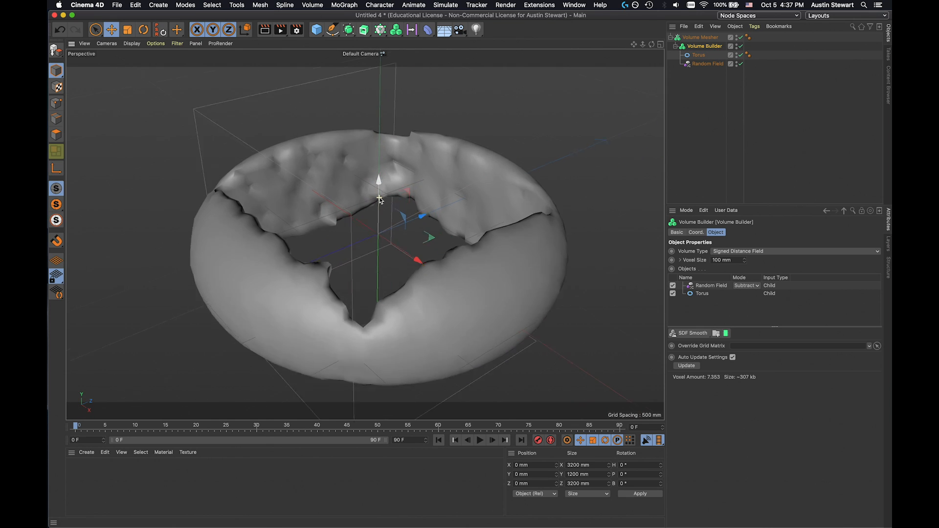
{"action": "scroll", "coordinate": [377, 214], "scroll_direction": "down", "scroll_amount": 7}
{"action": "left_click_drag", "start_coordinate": [376, 213], "coordinate": [430, 266], "text": "alt"}
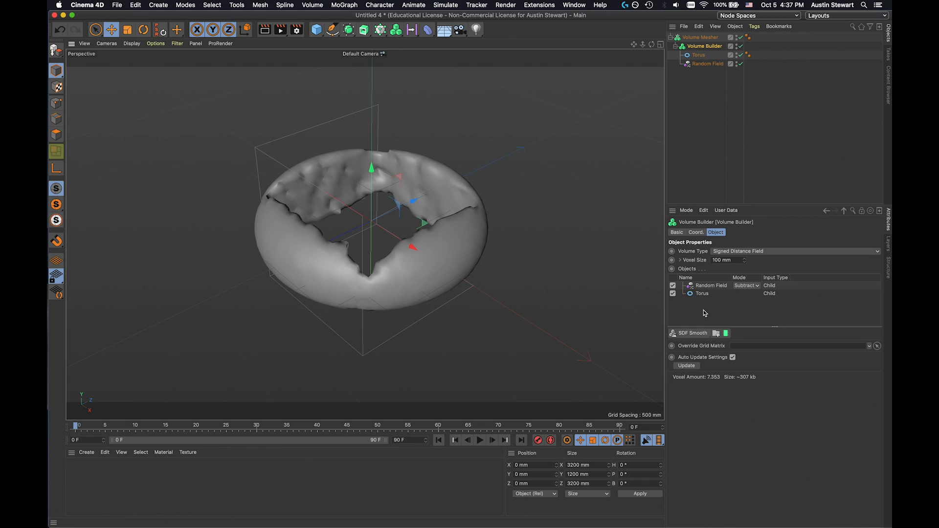
Set the Random Field back to Union mode in the Volume Builder and change the volume type to Fog
{"action": "left_click", "coordinate": [747, 285]}
{"action": "left_click", "coordinate": [747, 282]}
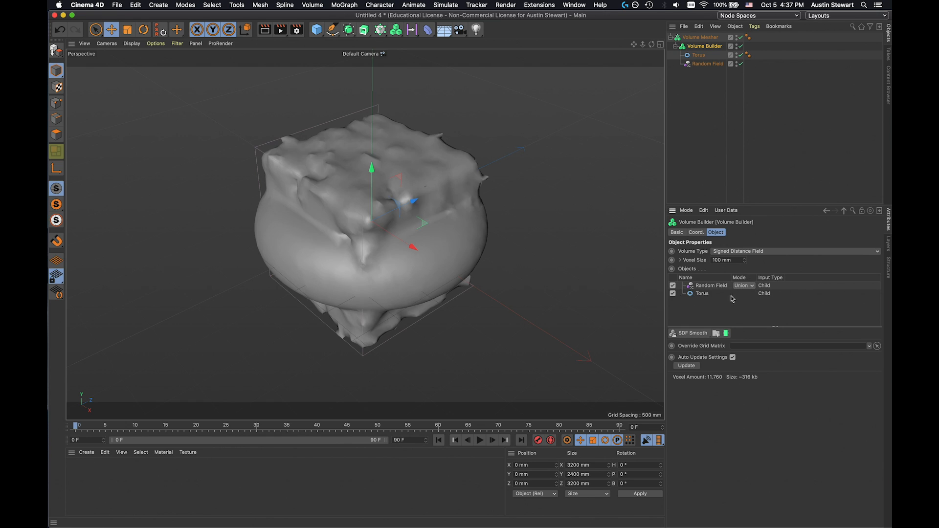
{"action": "left_click", "coordinate": [723, 252]}
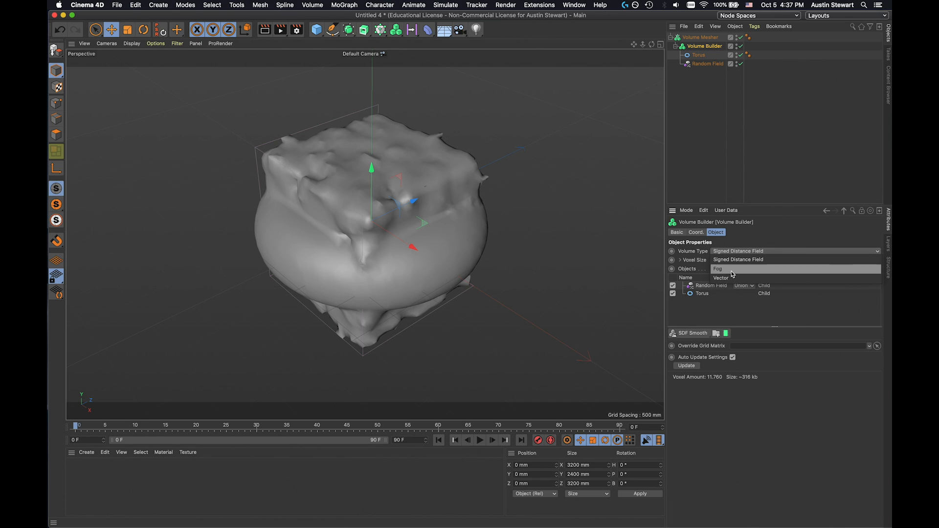
{"action": "left_click", "coordinate": [733, 269]}
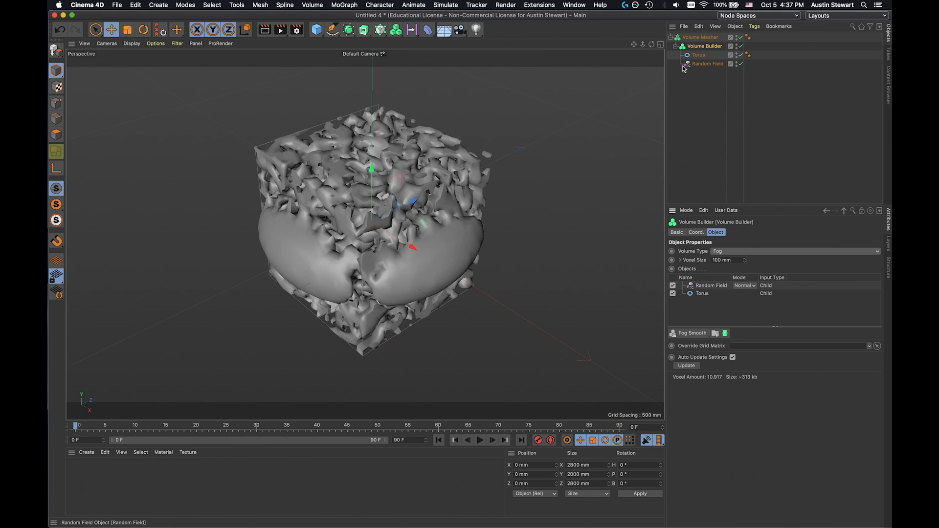
Select the Random Field and enlarge its bounding box slightly in the viewport
{"action": "left_click", "coordinate": [704, 64]}
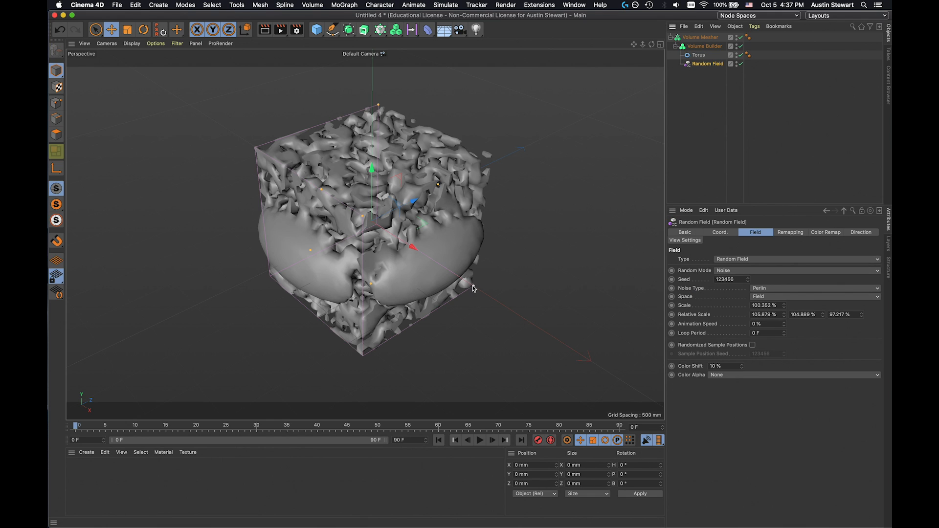
{"action": "left_click_drag", "start_coordinate": [475, 287], "coordinate": [493, 291]}
{"action": "mouse_move", "coordinate": [367, 233]}
{"action": "left_mouse_down"}
{"action": "mouse_move", "coordinate": [362, 219]}
{"action": "mouse_move", "coordinate": [373, 227]}
{"action": "left_mouse_up"}
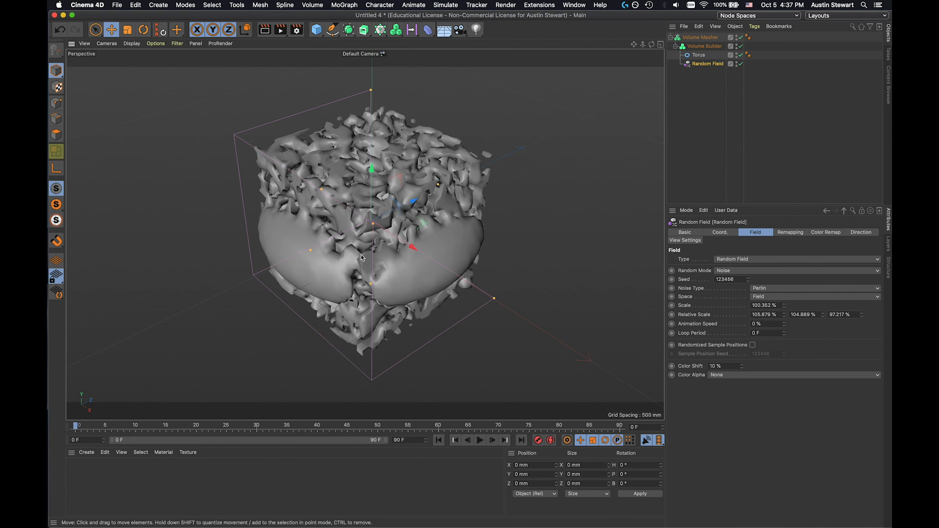
Try the Max and Min modes for the Random Field in the Volume Builder's object list
{"action": "left_click", "coordinate": [703, 46]}
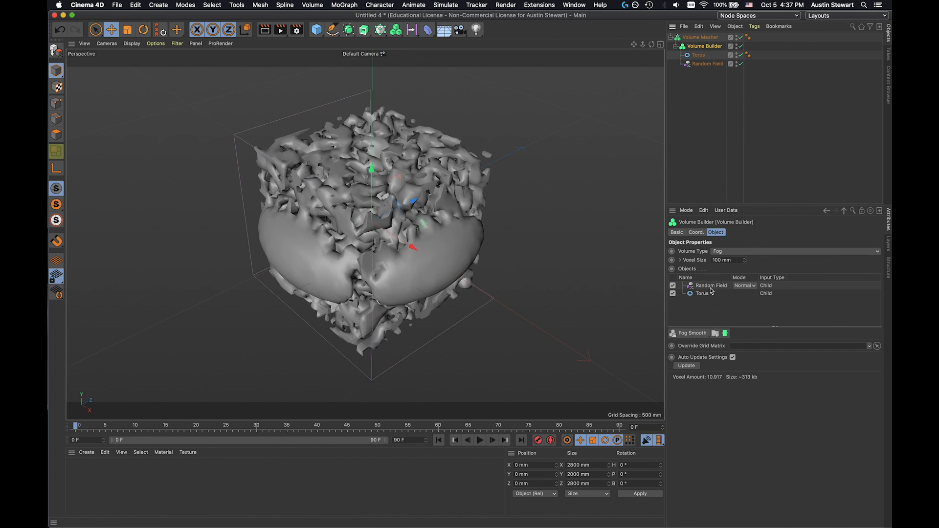
{"action": "left_click", "coordinate": [745, 286]}
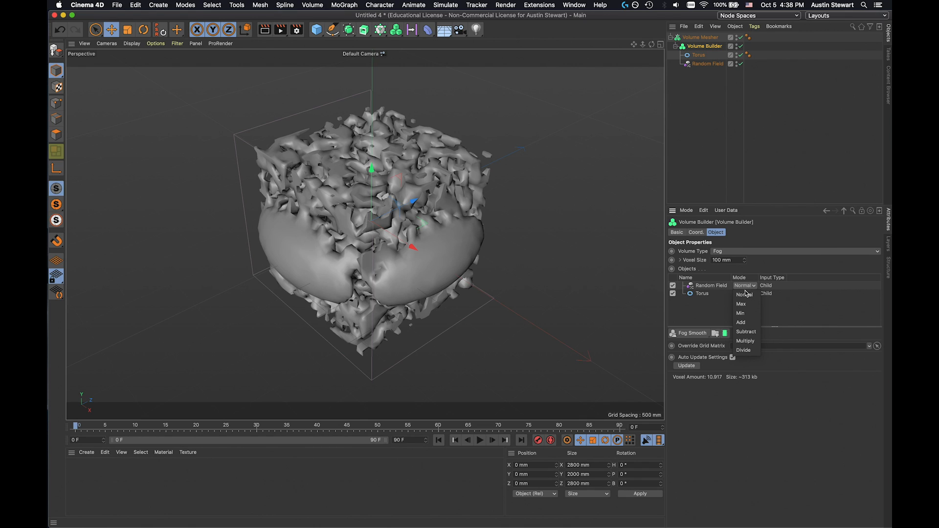
{"action": "left_click", "coordinate": [743, 304]}
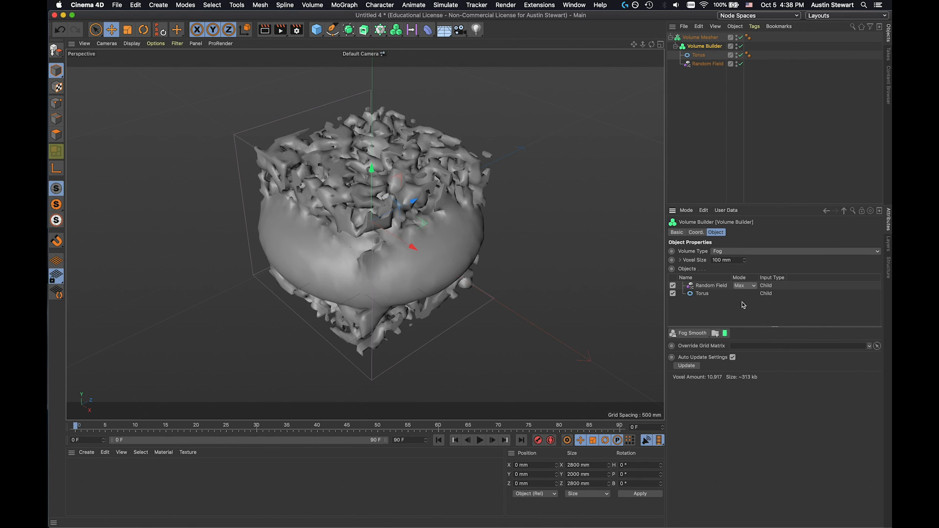
{"action": "left_click", "coordinate": [745, 286]}
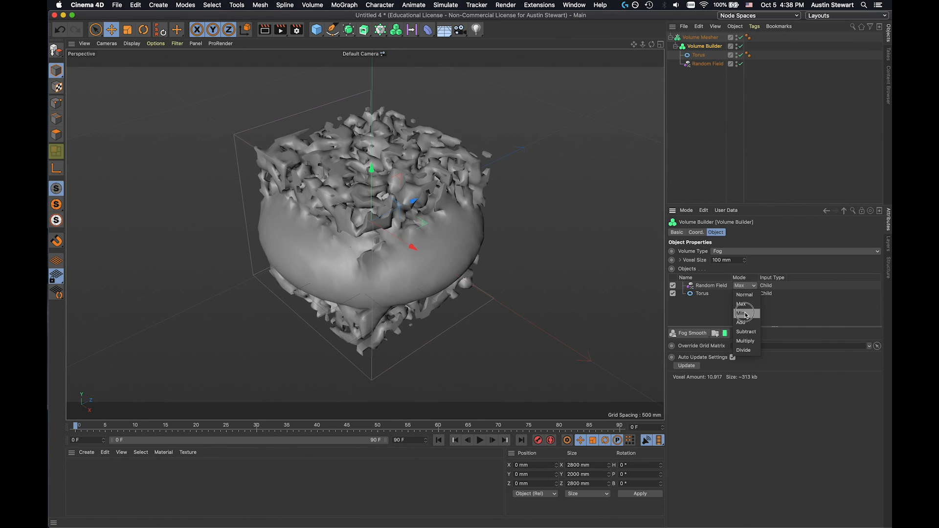
{"action": "left_click", "coordinate": [746, 314]}
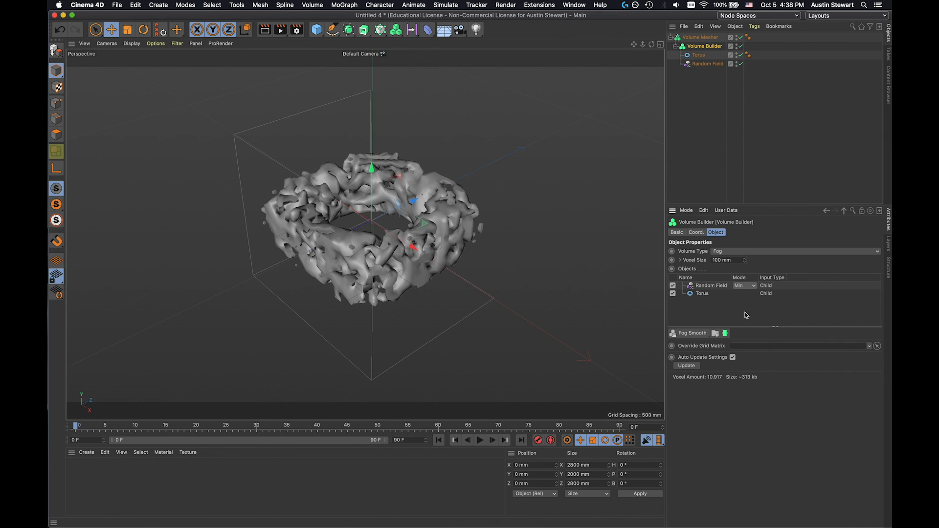
Try the Add and Subtract modes for the Random Field in the fog volume and inspect the torus surface
{"action": "left_click", "coordinate": [746, 286]}
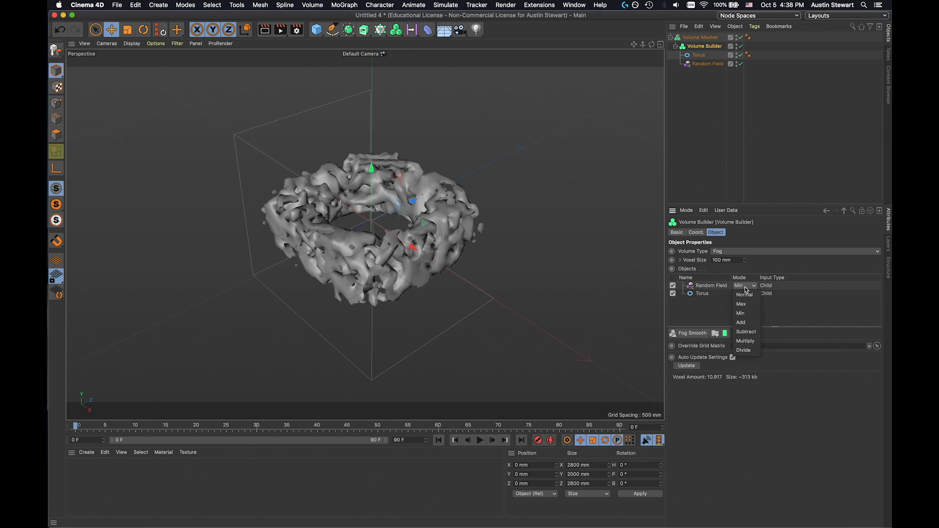
{"action": "left_click", "coordinate": [745, 323]}
{"action": "scroll", "coordinate": [370, 265], "scroll_direction": "up", "scroll_amount": 5}
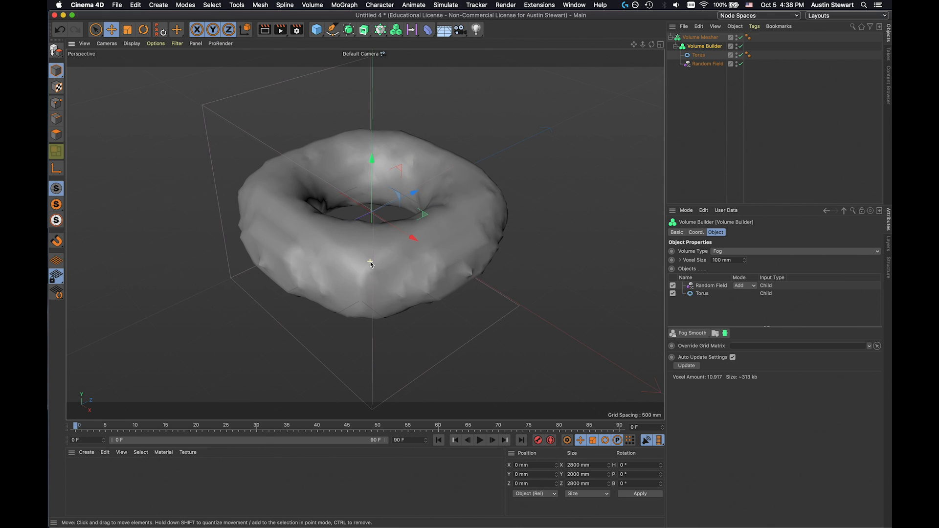
{"action": "mouse_move", "coordinate": [377, 260]}
{"action": "left_mouse_down", "text": "alt"}
{"action": "mouse_move", "coordinate": [432, 314]}
{"action": "mouse_move", "coordinate": [508, 258]}
{"action": "mouse_move", "coordinate": [421, 244]}
{"action": "mouse_move", "coordinate": [378, 258]}
{"action": "left_mouse_up", "text": "alt"}
{"action": "left_click", "coordinate": [748, 289]}
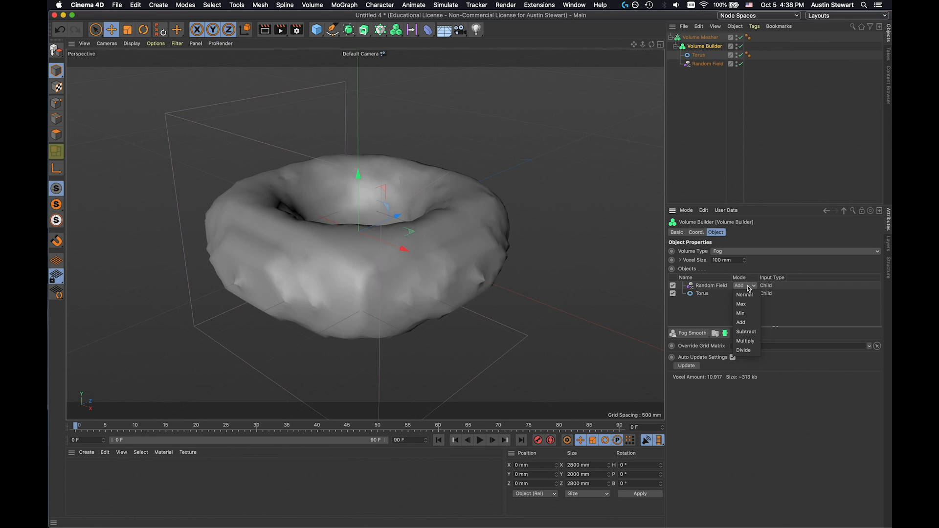
{"action": "left_click", "coordinate": [748, 332]}
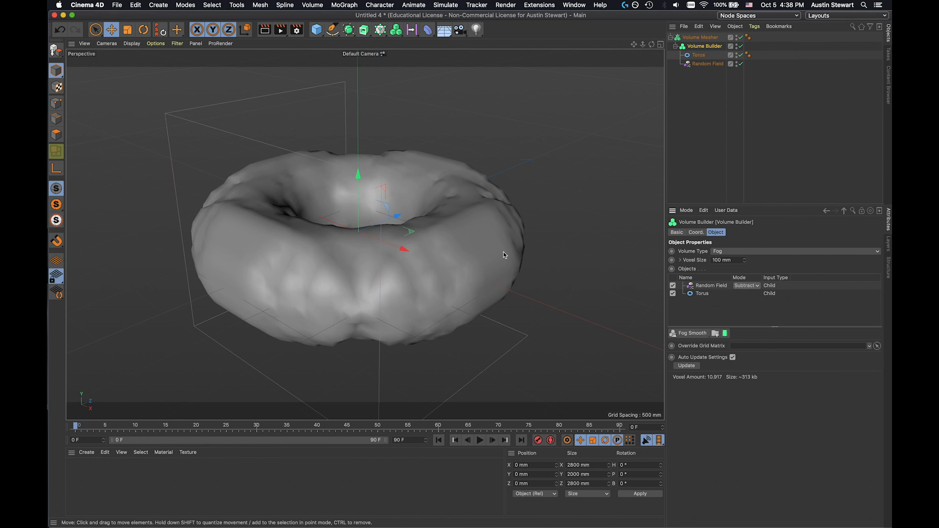
{"action": "left_click_drag", "start_coordinate": [460, 245], "coordinate": [439, 244], "text": "alt"}
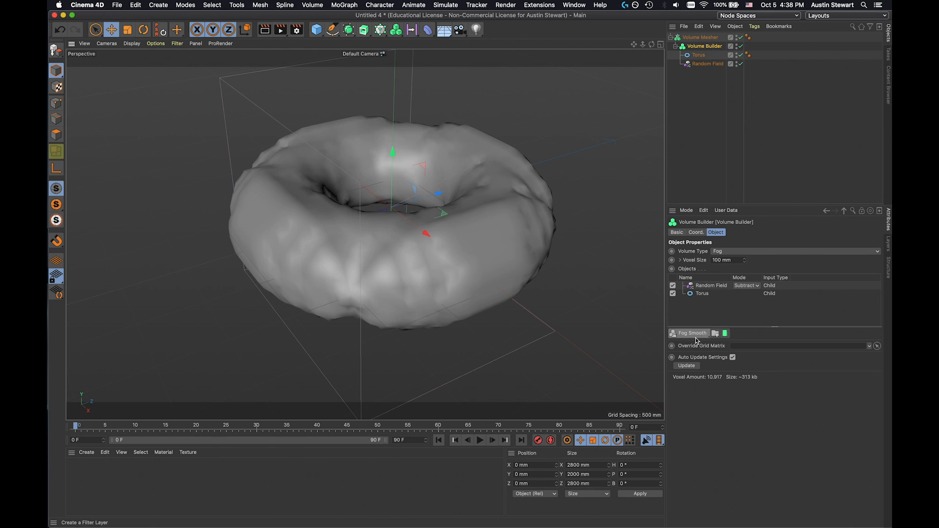
Set the Volume Builder's voxel size to 25 mm and inspect the subtracted shape from the side
{"action": "left_click", "coordinate": [750, 287]}
{"action": "left_click", "coordinate": [749, 287]}
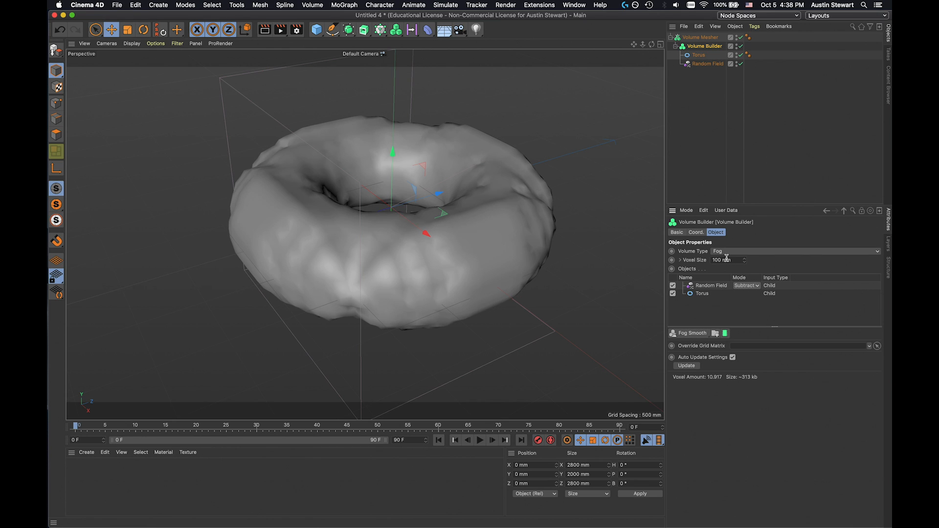
{"action": "double_click", "coordinate": [732, 260]}
{"action": "type", "text": "2"}
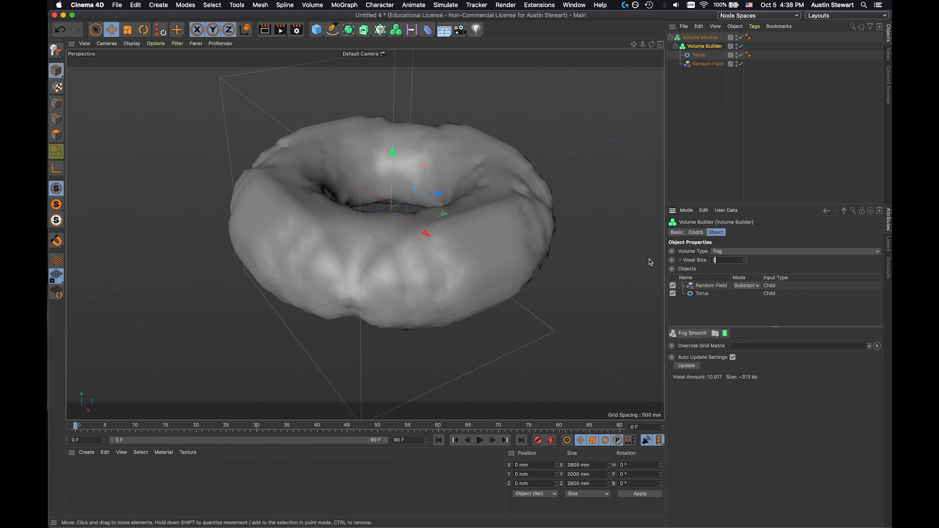
{"action": "type", "text": "5"}
{"action": "key", "text": "Return"}
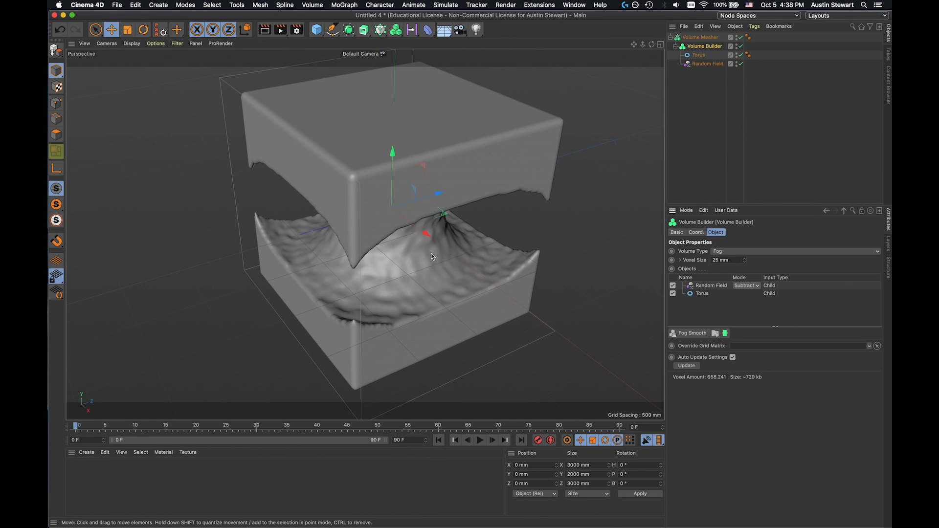
{"action": "scroll", "coordinate": [426, 261], "scroll_direction": "up", "scroll_amount": 2}
{"action": "left_click_drag", "start_coordinate": [424, 254], "coordinate": [489, 196], "text": "alt"}
Try Normal mode for the Random Field with the finer voxels and inspect the mesh
{"action": "left_click", "coordinate": [750, 285]}
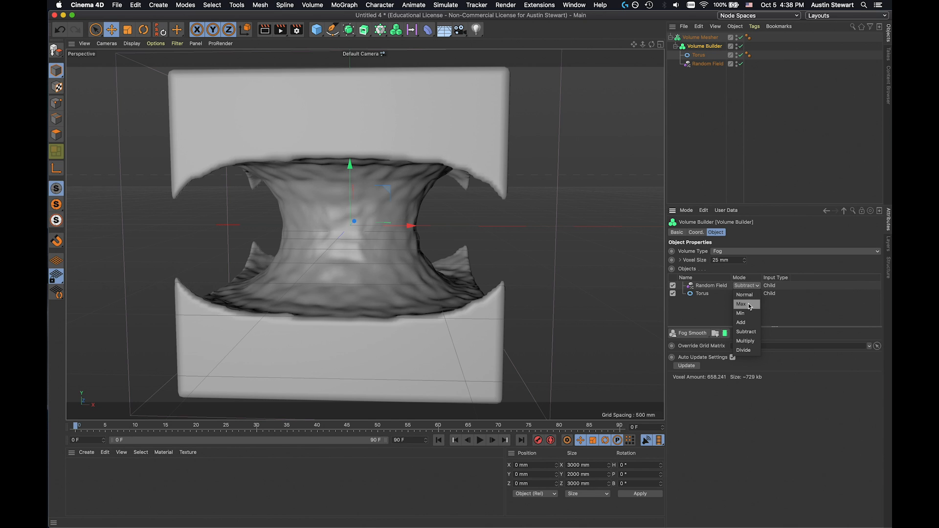
{"action": "left_click", "coordinate": [750, 296]}
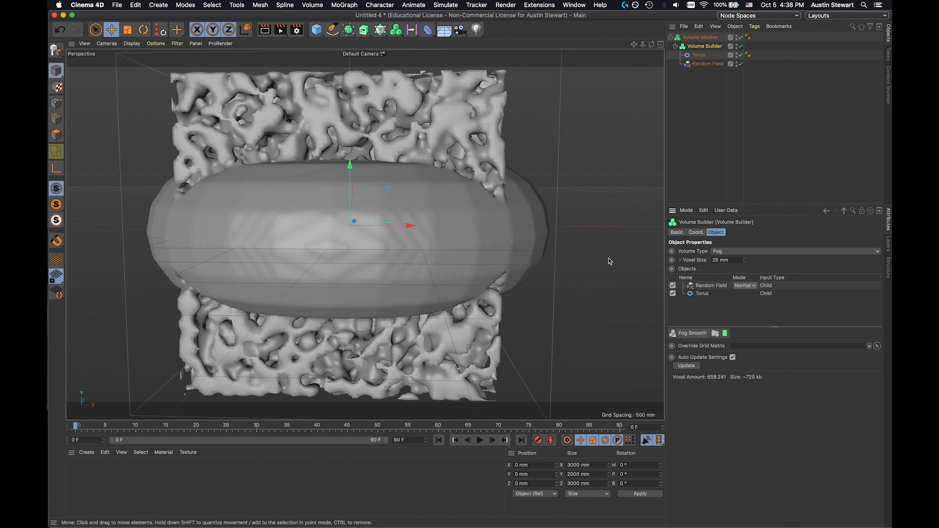
{"action": "left_click_drag", "start_coordinate": [477, 229], "coordinate": [459, 202], "text": "alt"}
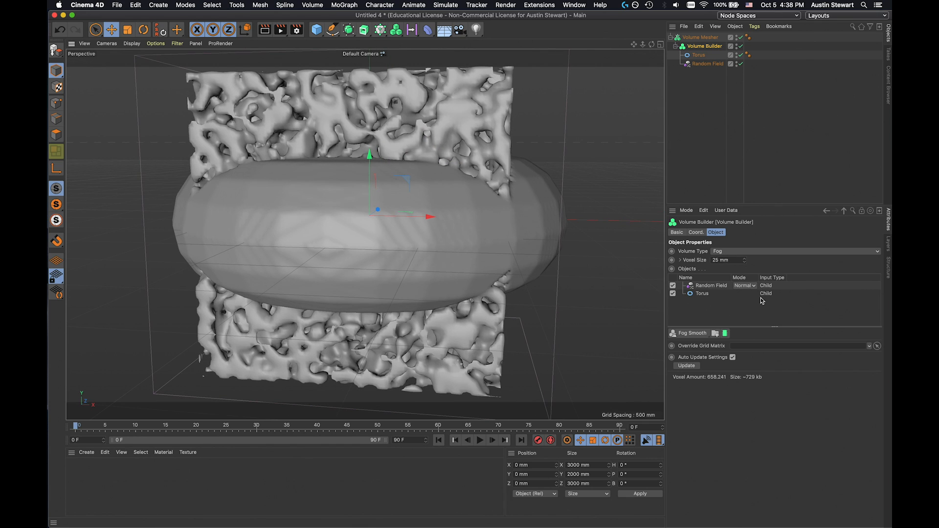
Set the Random Field's mode to Multiply in the Volume Builder and inspect the porous mesh from above
{"action": "left_click", "coordinate": [749, 285]}
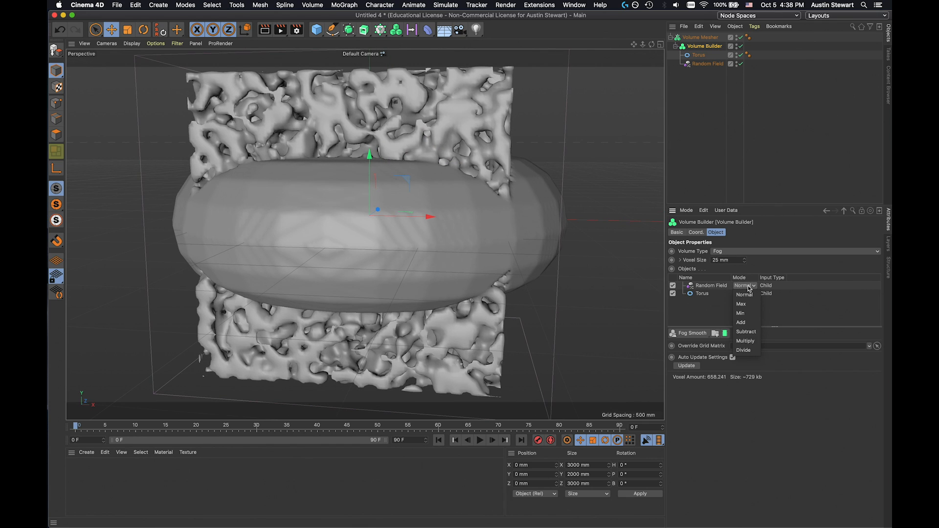
{"action": "left_click", "coordinate": [748, 342]}
{"action": "left_click_drag", "start_coordinate": [431, 195], "coordinate": [355, 232], "text": "alt"}
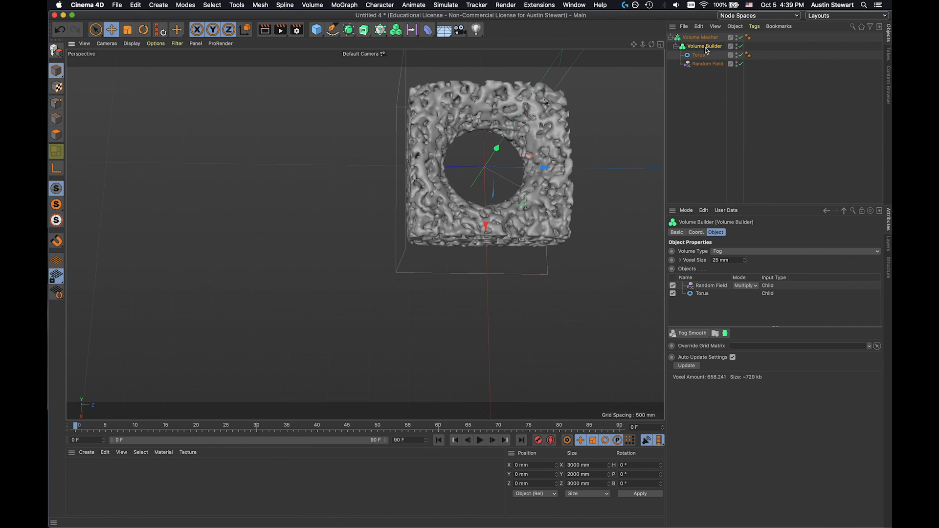
Scale the Random Field object to 1.35 in X, 1.64 in Y and 1.27 in Z
{"action": "left_click", "coordinate": [707, 66]}
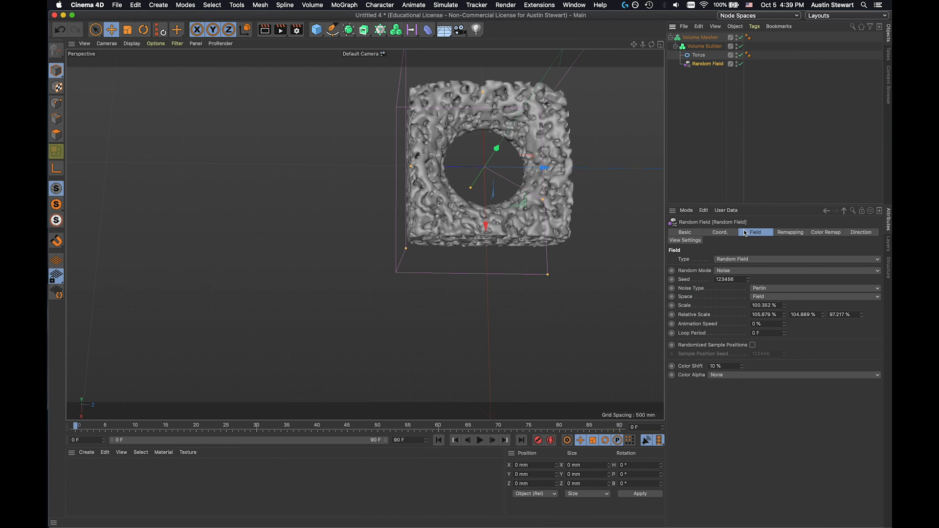
{"action": "left_click", "coordinate": [719, 233]}
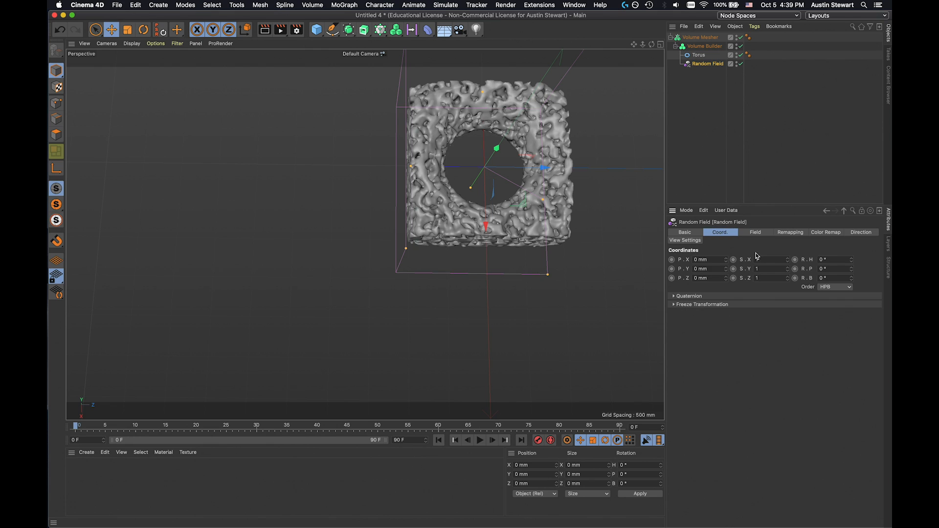
{"action": "mouse_move", "coordinate": [788, 259]}
{"action": "left_mouse_down"}
{"action": "mouse_move", "coordinate": [787, 241]}
{"action": "mouse_move", "coordinate": [784, 280]}
{"action": "mouse_move", "coordinate": [788, 253]}
{"action": "mouse_move", "coordinate": [787, 275]}
{"action": "mouse_move", "coordinate": [788, 264]}
{"action": "left_mouse_up"}
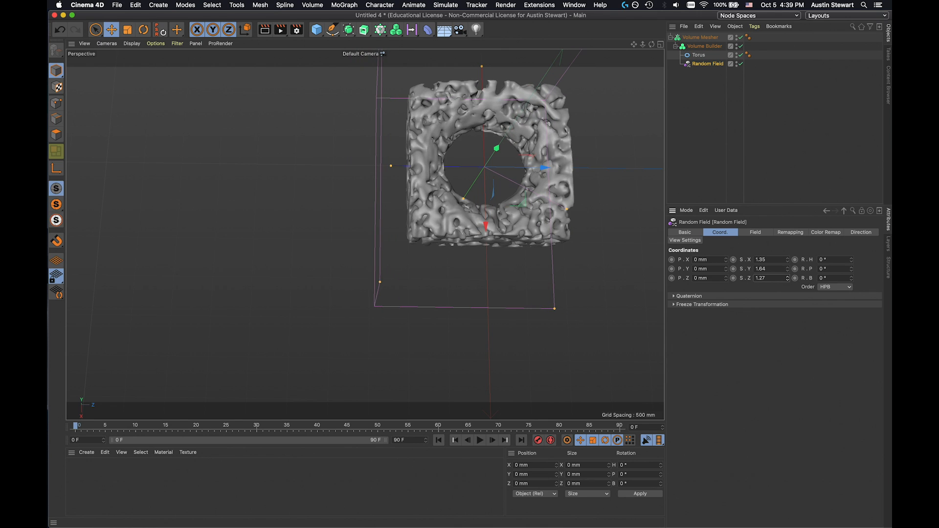
{"action": "left_click", "coordinate": [705, 46]}
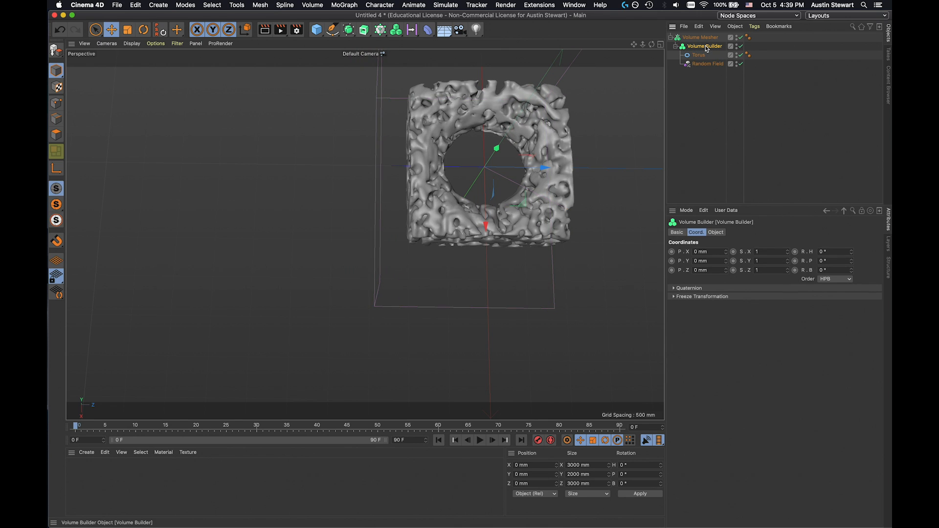
{"action": "left_click_drag", "start_coordinate": [789, 252], "coordinate": [789, 244]}
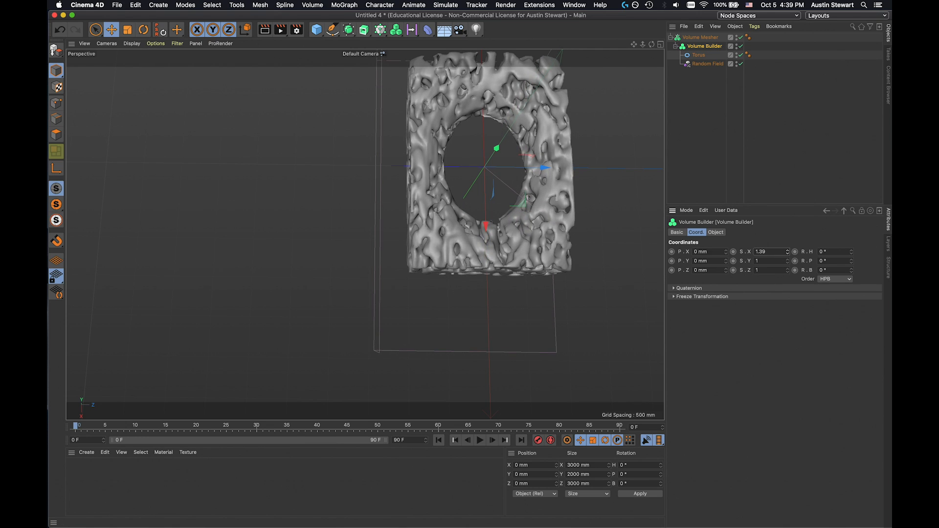
{"action": "key", "text": "super+z"}
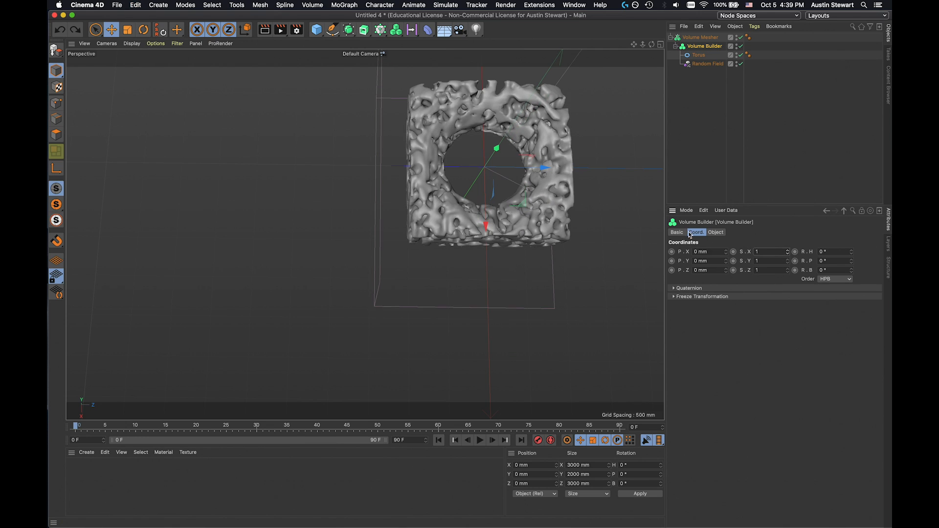
Shrink the Torus to about 2046 mm across and its pipe to about 433 mm thick
{"action": "left_click", "coordinate": [698, 55]}
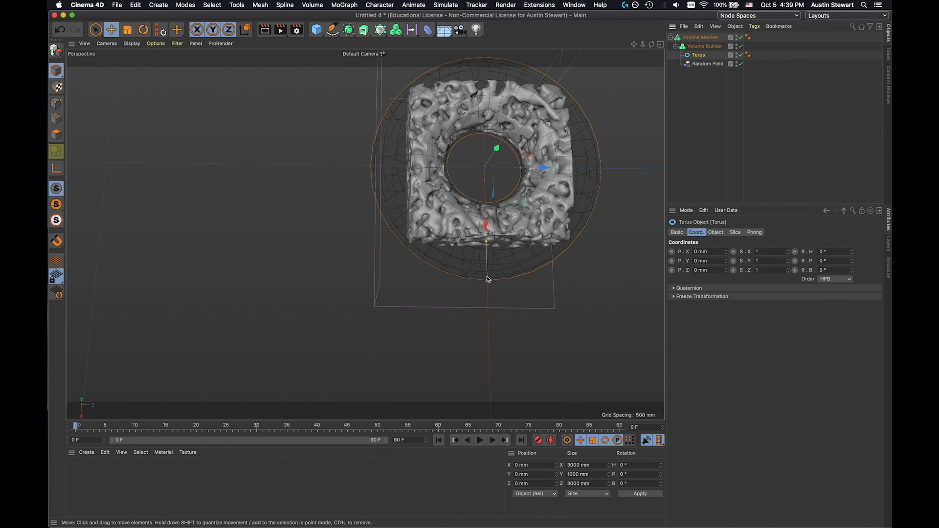
{"action": "left_click_drag", "start_coordinate": [488, 242], "coordinate": [487, 230]}
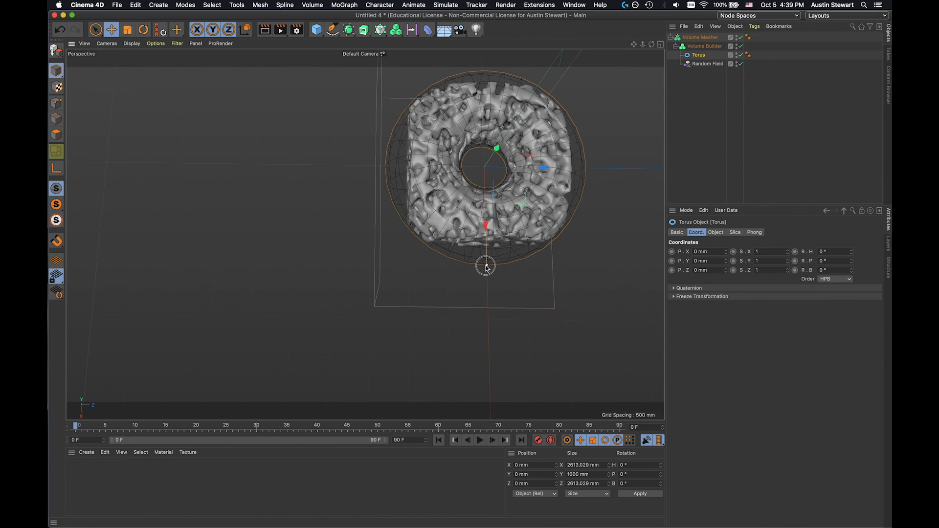
{"action": "left_click_drag", "start_coordinate": [487, 268], "coordinate": [491, 245]}
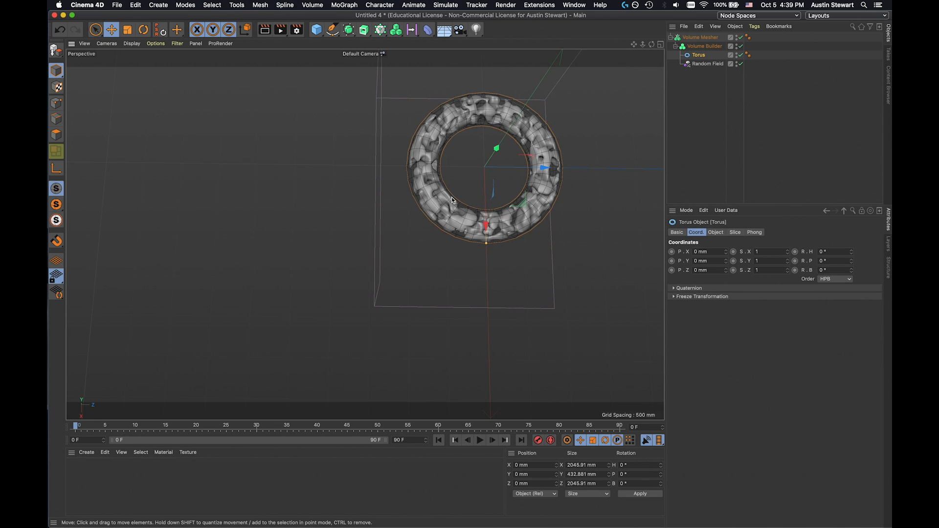
Thicken the Torus pipe to about 523 mm and reduce the ring to about 1756 mm across
{"action": "left_click_drag", "start_coordinate": [455, 196], "coordinate": [498, 105], "text": "alt"}
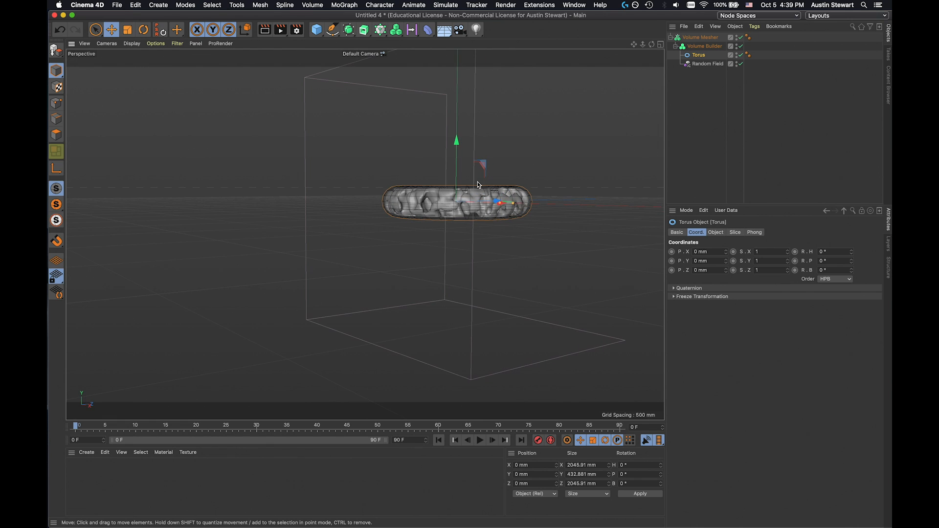
{"action": "scroll", "coordinate": [478, 183], "scroll_direction": "up", "scroll_amount": 2}
{"action": "left_click_drag", "start_coordinate": [491, 196], "coordinate": [410, 268], "text": "alt"}
{"action": "scroll", "coordinate": [519, 155], "scroll_direction": "up", "scroll_amount": 1}
{"action": "left_click_drag", "start_coordinate": [516, 199], "coordinate": [545, 213], "text": "alt"}
{"action": "left_click_drag", "start_coordinate": [545, 257], "coordinate": [549, 264]}
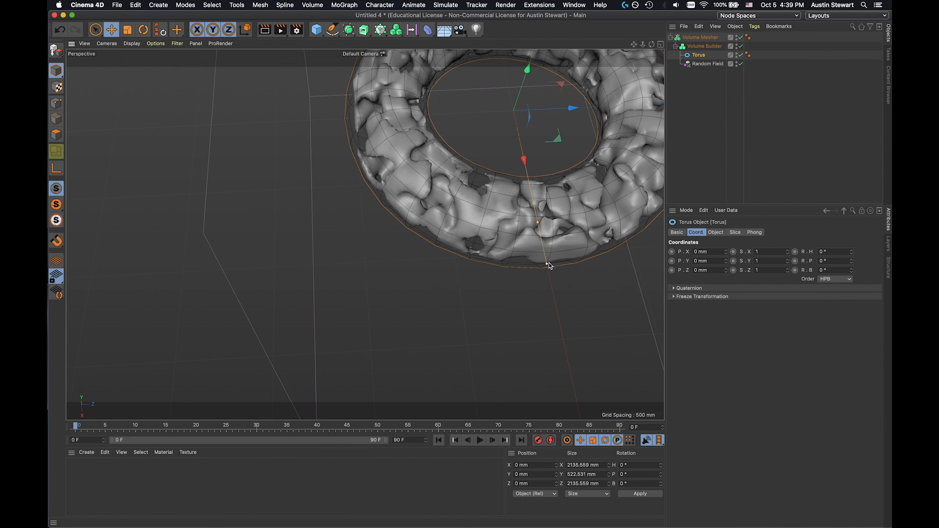
{"action": "left_click_drag", "start_coordinate": [538, 225], "coordinate": [532, 195]}
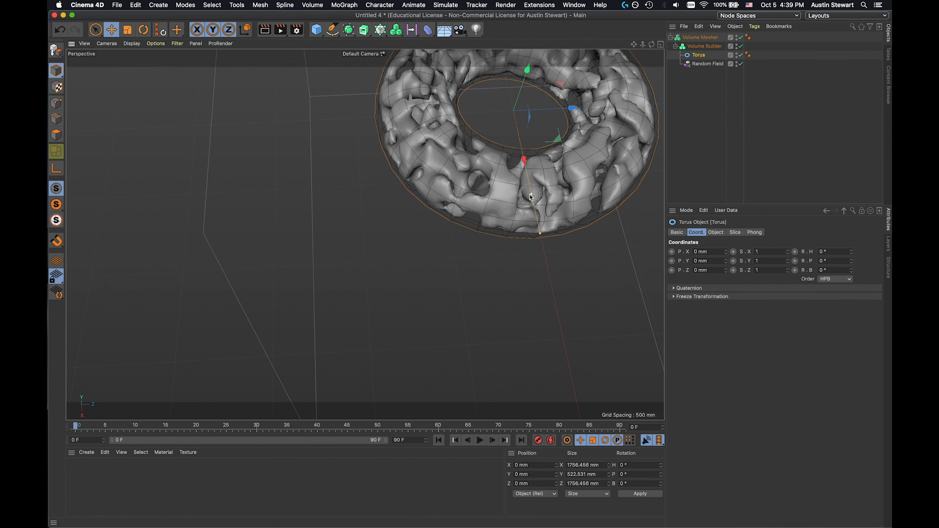
Thicken the Torus pipe to about 613 mm and render the view from the side and from higher up
{"action": "left_click_drag", "start_coordinate": [541, 234], "coordinate": [541, 243]}
{"action": "left_click_drag", "start_coordinate": [365, 234], "coordinate": [453, 182], "text": "alt"}
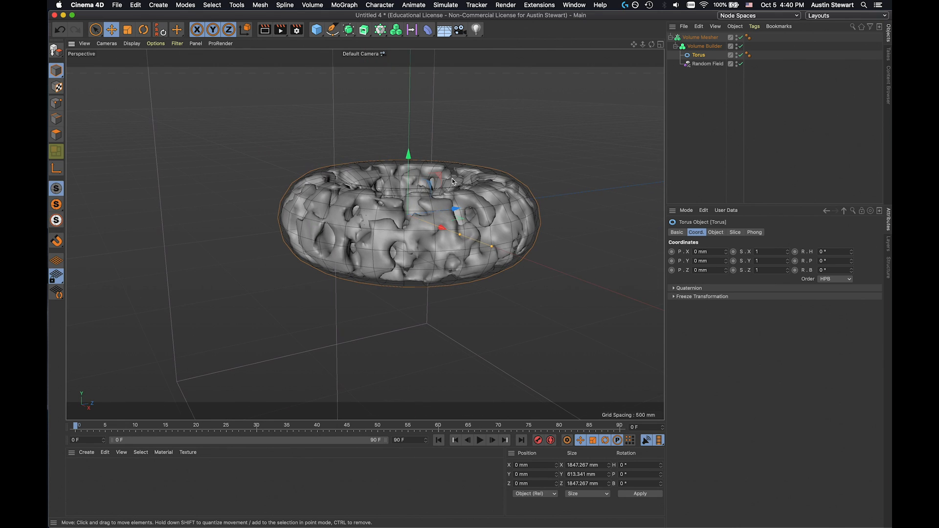
{"action": "key", "text": "super+r"}
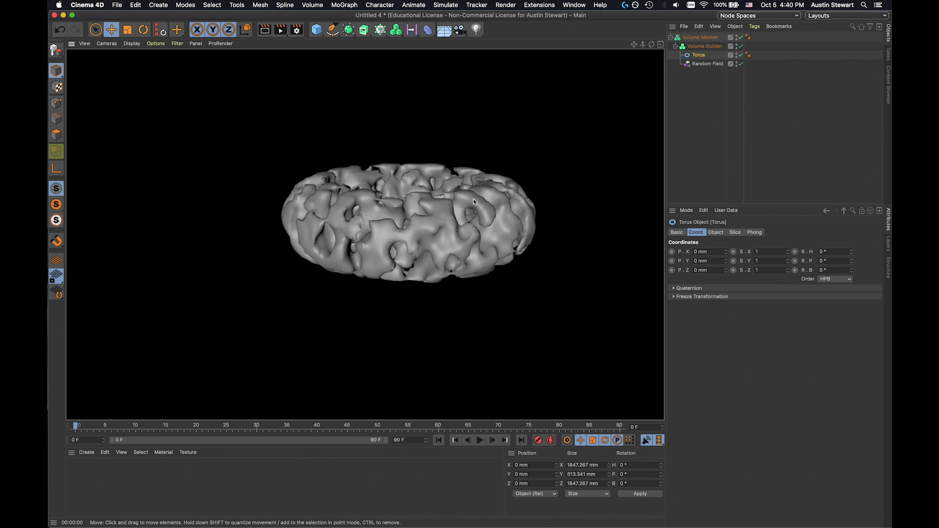
{"action": "left_click_drag", "start_coordinate": [416, 221], "coordinate": [413, 258], "text": "alt"}
{"action": "key", "text": "super+r"}
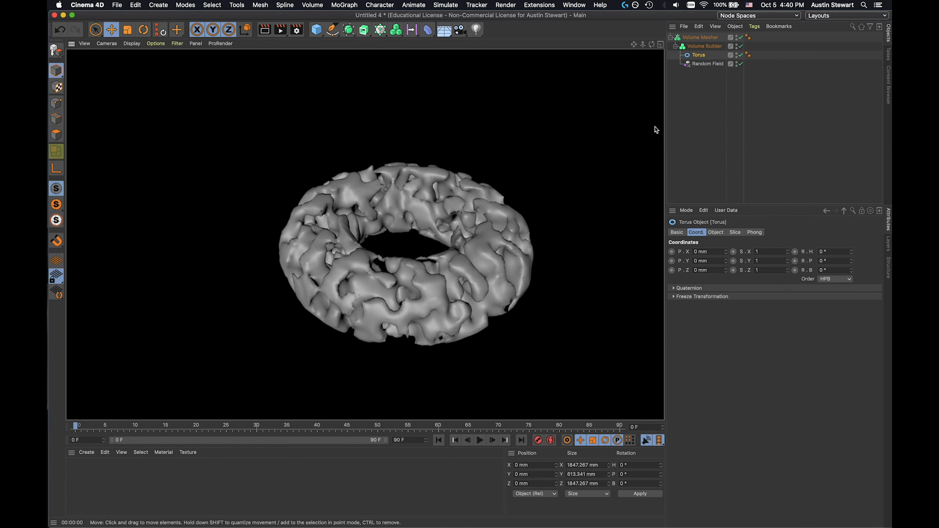
Set the Random Field object's scale to 1 in X, Y and Z
{"action": "left_click", "coordinate": [698, 65]}
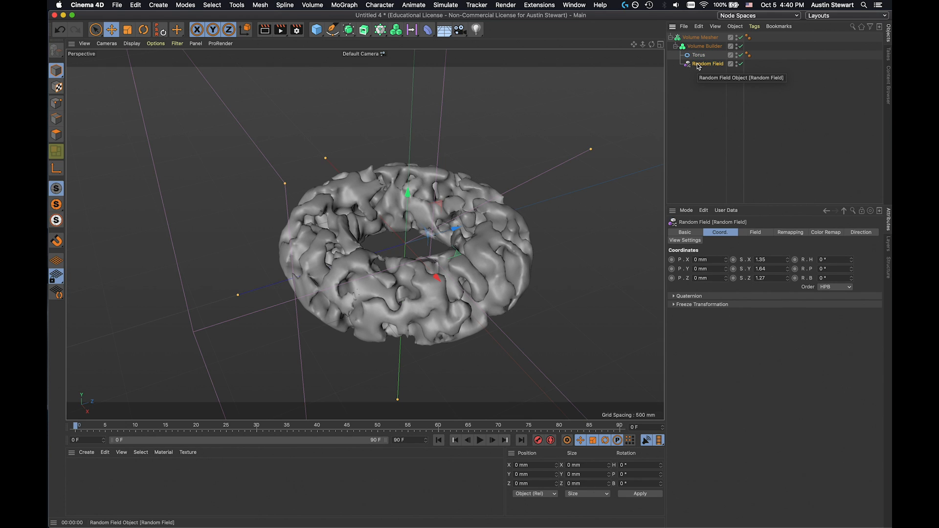
{"action": "left_click", "coordinate": [773, 260]}
{"action": "type", "text": "1"}
{"action": "key", "text": "Tab"}
{"action": "type", "text": "1"}
{"action": "key", "text": "Tab"}
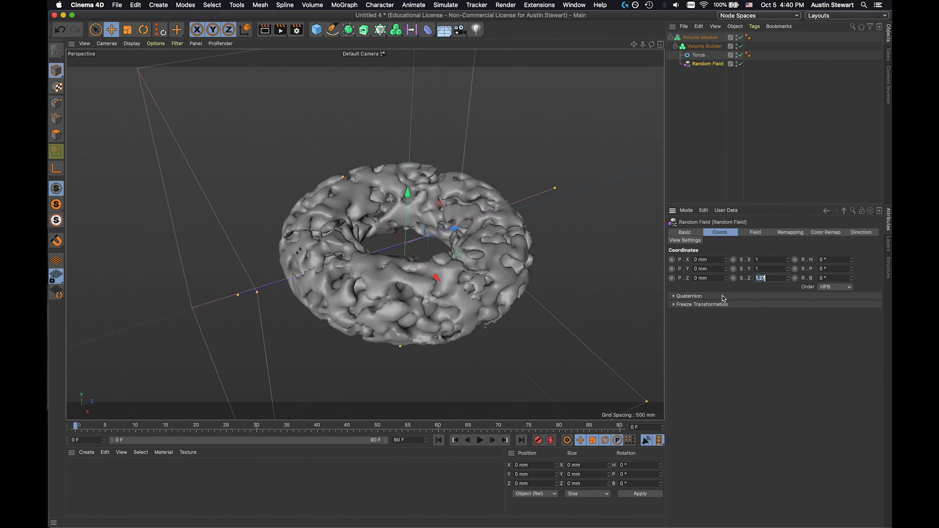
{"action": "type", "text": "1"}
{"action": "key", "text": "Tab"}
Scale the Random Field object to 0.4 in X, Y and Z and inspect the finer pattern up close
{"action": "left_click", "coordinate": [774, 260]}
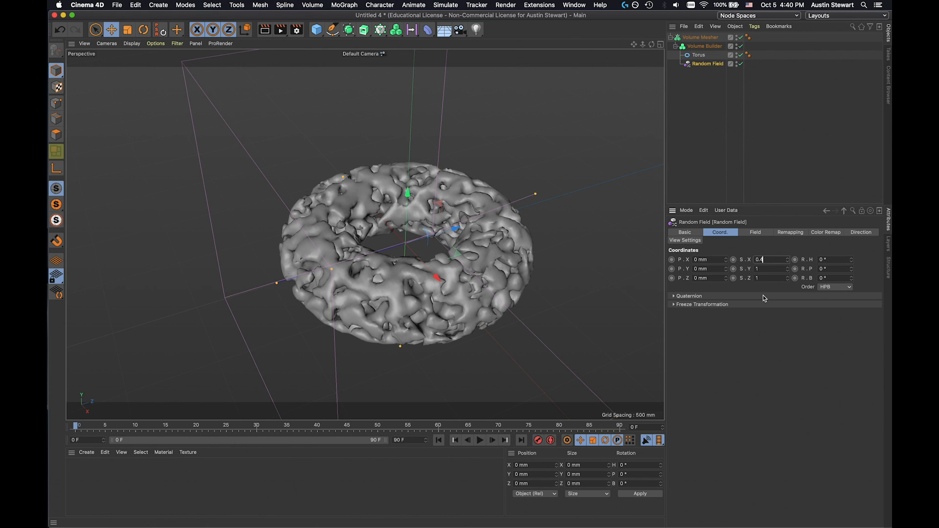
{"action": "key", "text": "Tab"}
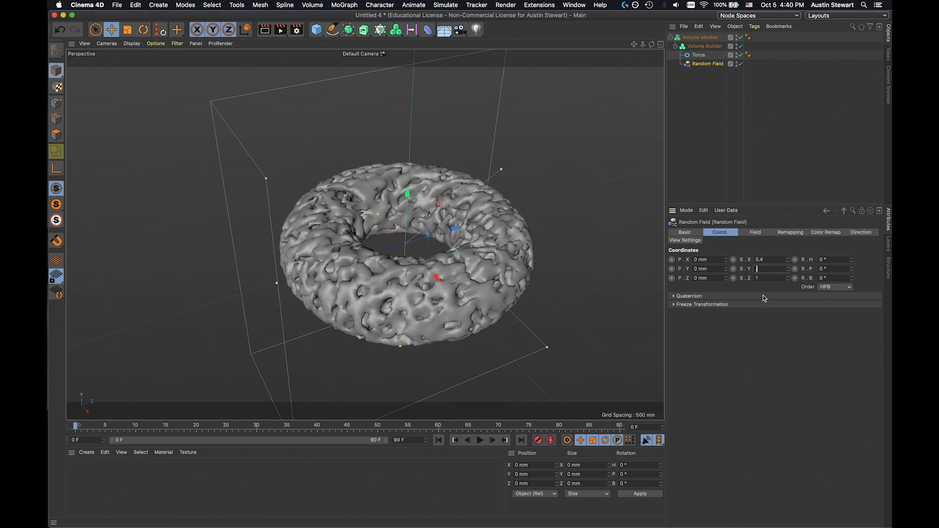
{"action": "key", "text": "Tab"}
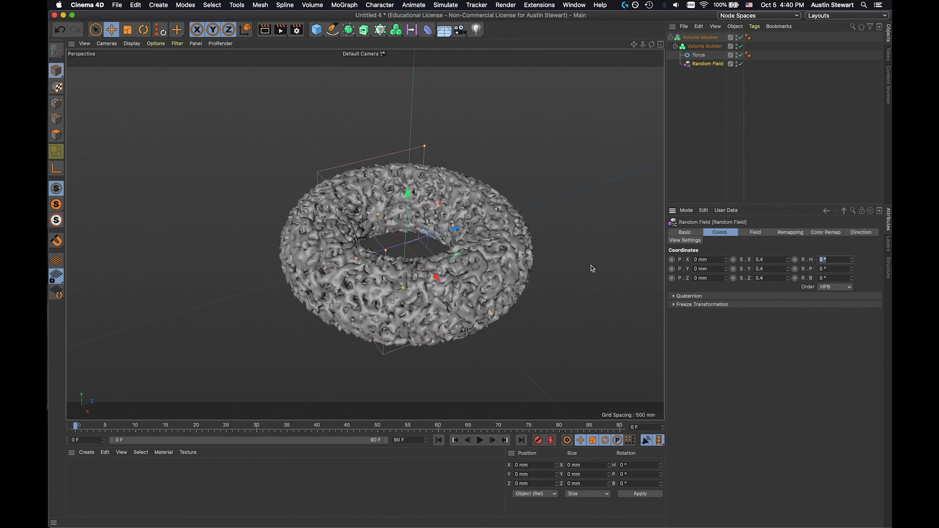
{"action": "scroll", "coordinate": [443, 279], "scroll_direction": "up", "scroll_amount": 5}
{"action": "left_click_drag", "start_coordinate": [444, 280], "coordinate": [451, 250], "text": "alt"}
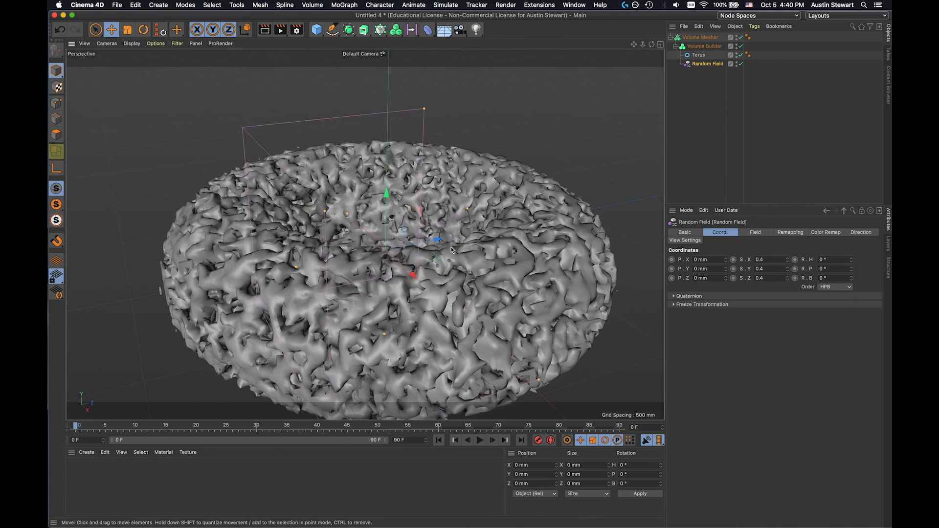
Try the Subtract and Max modes for the Random Field in the Volume Builder's object list
{"action": "left_click", "coordinate": [699, 54]}
{"action": "left_click", "coordinate": [708, 63]}
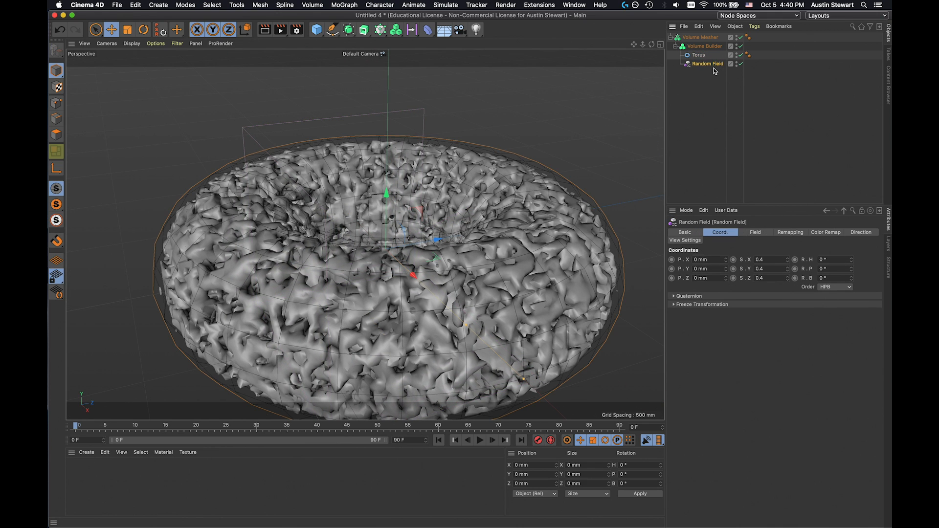
{"action": "left_click", "coordinate": [704, 47]}
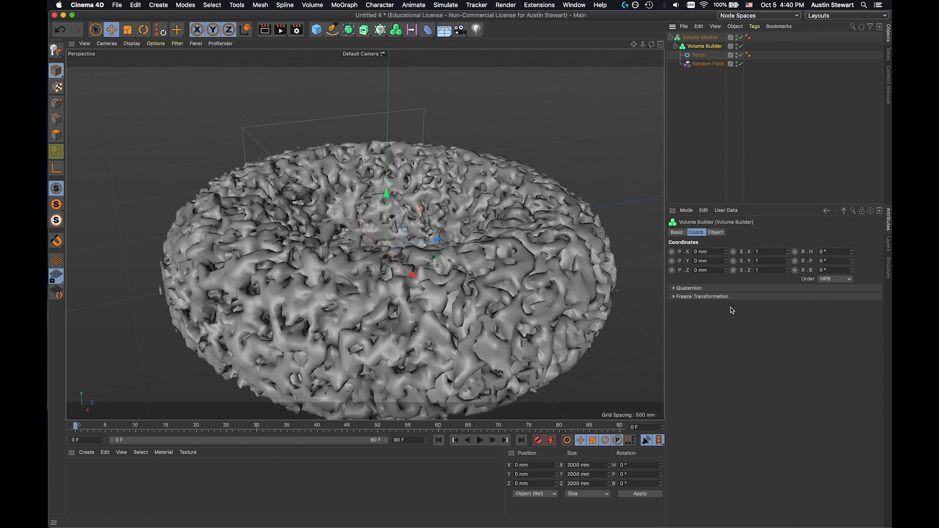
{"action": "left_click", "coordinate": [717, 233]}
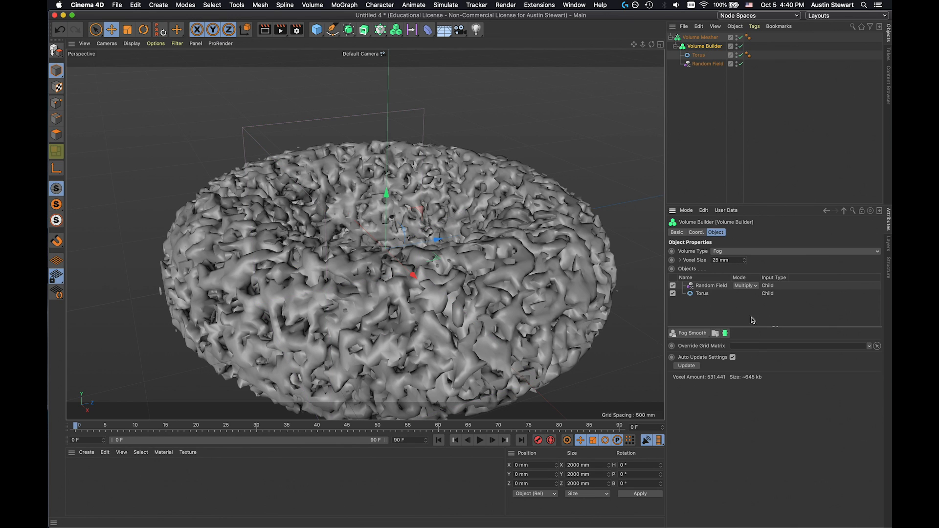
{"action": "left_click", "coordinate": [750, 286]}
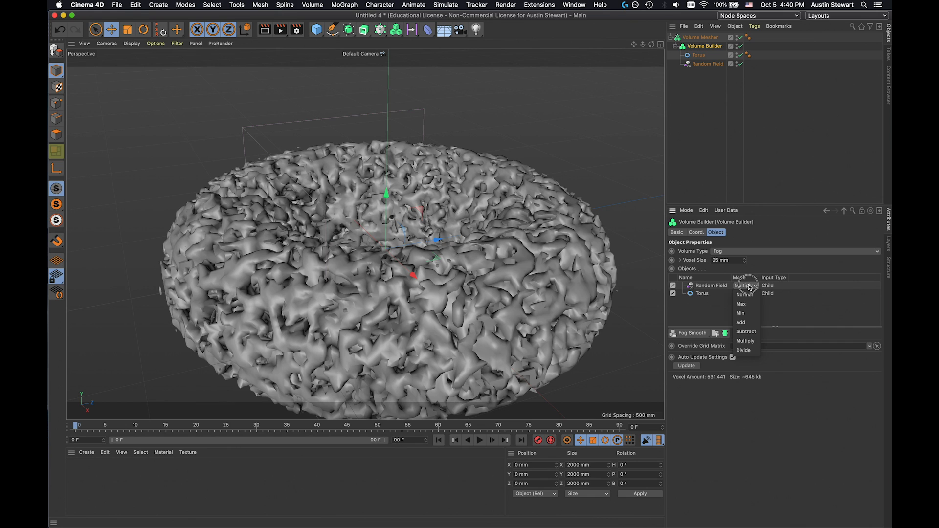
{"action": "left_click", "coordinate": [753, 335]}
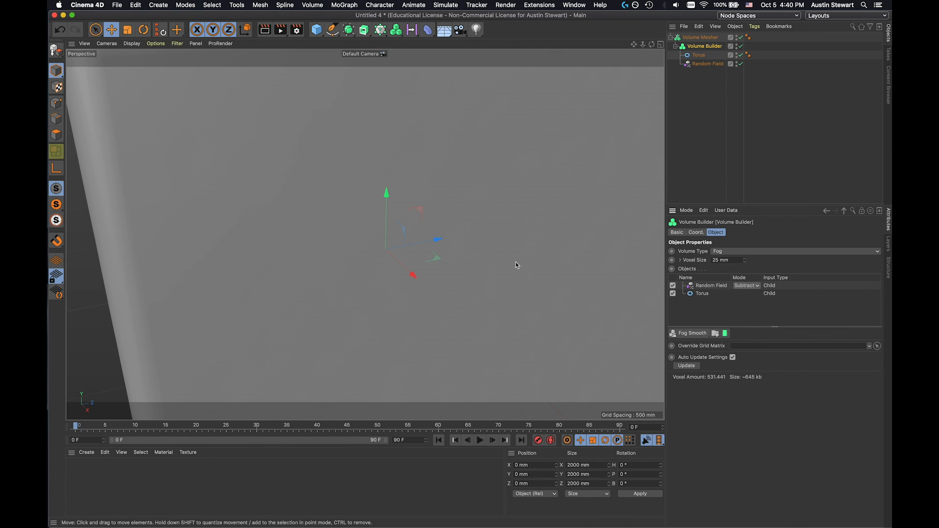
{"action": "scroll", "coordinate": [528, 267], "scroll_direction": "down", "scroll_amount": 8}
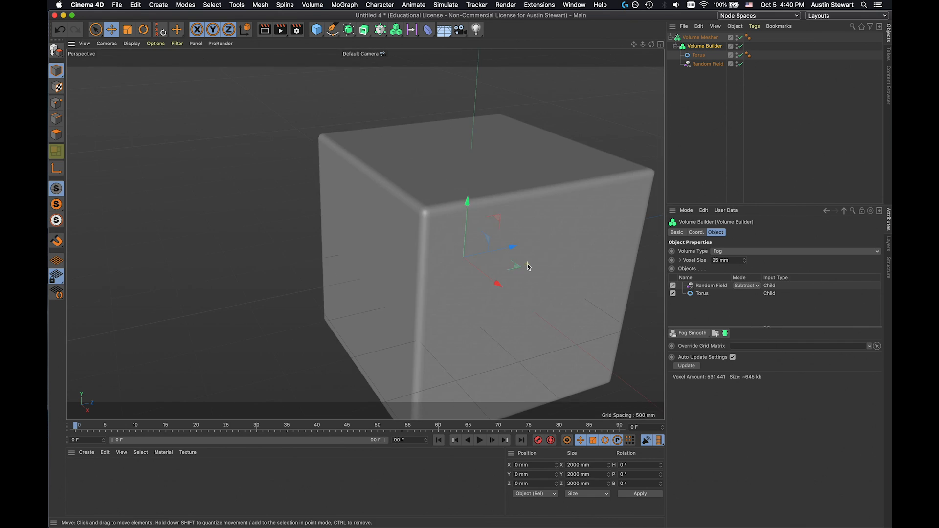
{"action": "left_click", "coordinate": [756, 286]}
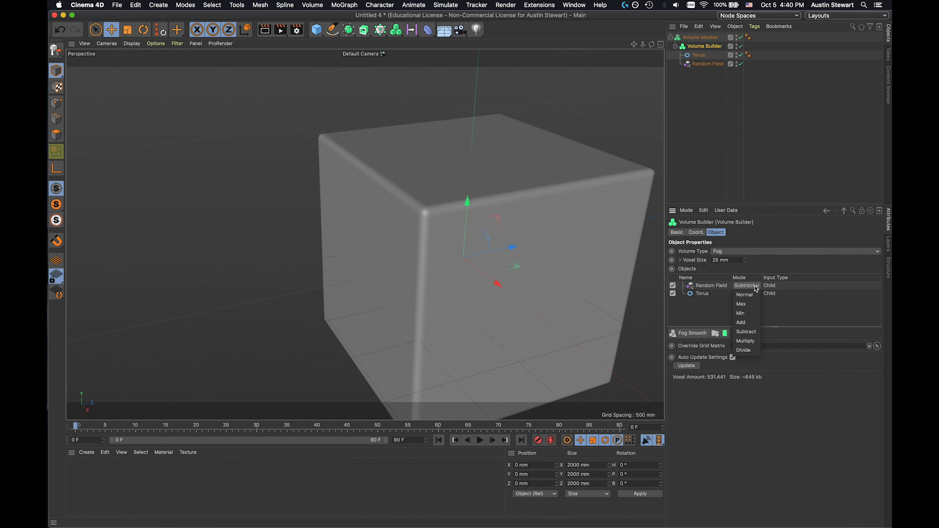
{"action": "left_click", "coordinate": [751, 304]}
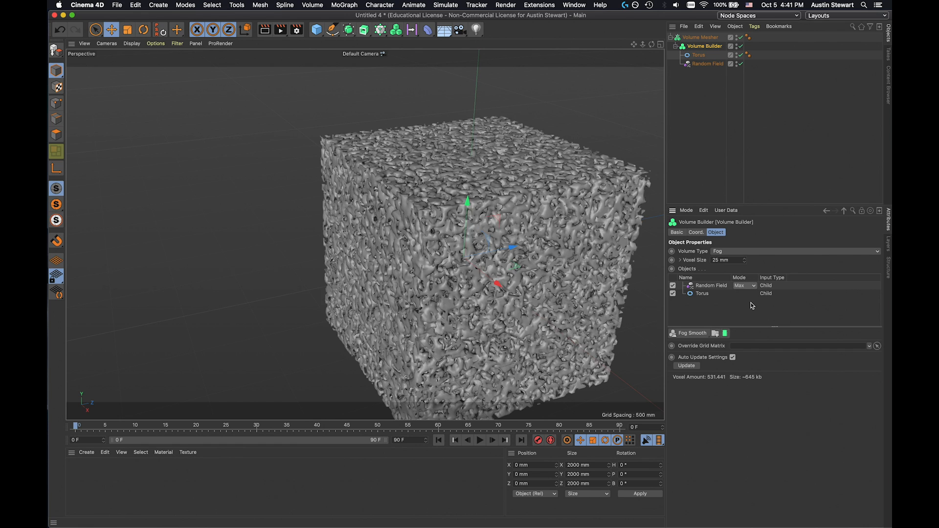
Set the Random Field's mode to Min in the Volume Builder and inspect the porous torus from above
{"action": "left_click", "coordinate": [749, 287]}
{"action": "left_click", "coordinate": [750, 313]}
{"action": "scroll", "coordinate": [472, 269], "scroll_direction": "up", "scroll_amount": 5}
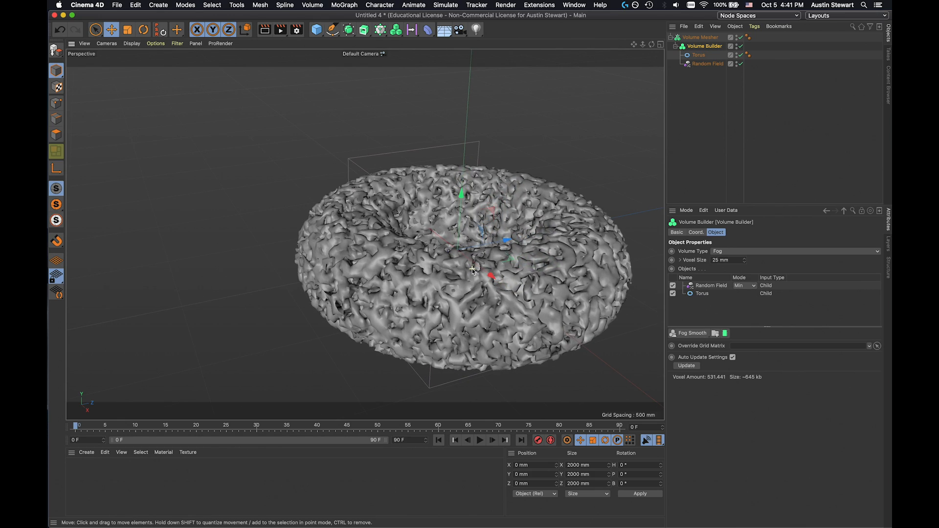
{"action": "left_click_drag", "start_coordinate": [471, 269], "coordinate": [569, 211], "text": "alt"}
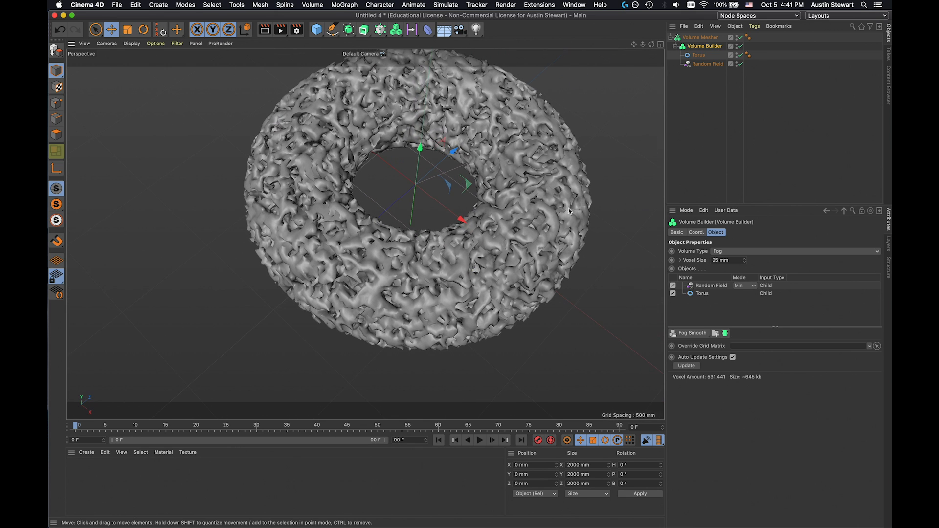
Enlarge the Torus to a pipe radius of about 390 mm and a ring radius of about 607 mm
{"action": "left_click", "coordinate": [698, 55]}
{"action": "left_click_drag", "start_coordinate": [560, 296], "coordinate": [576, 308]}
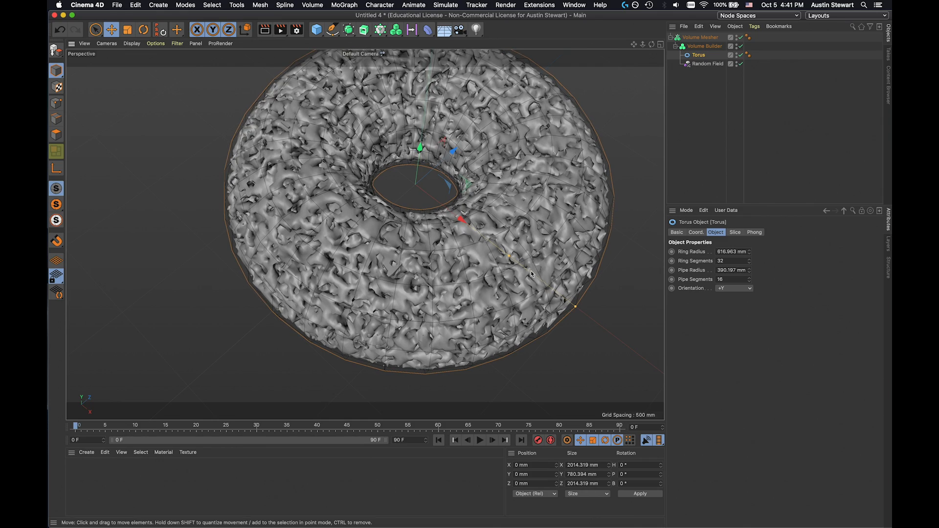
{"action": "mouse_move", "coordinate": [510, 257]}
{"action": "left_mouse_down"}
{"action": "mouse_move", "coordinate": [547, 296]}
{"action": "mouse_move", "coordinate": [508, 255]}
{"action": "left_mouse_up"}
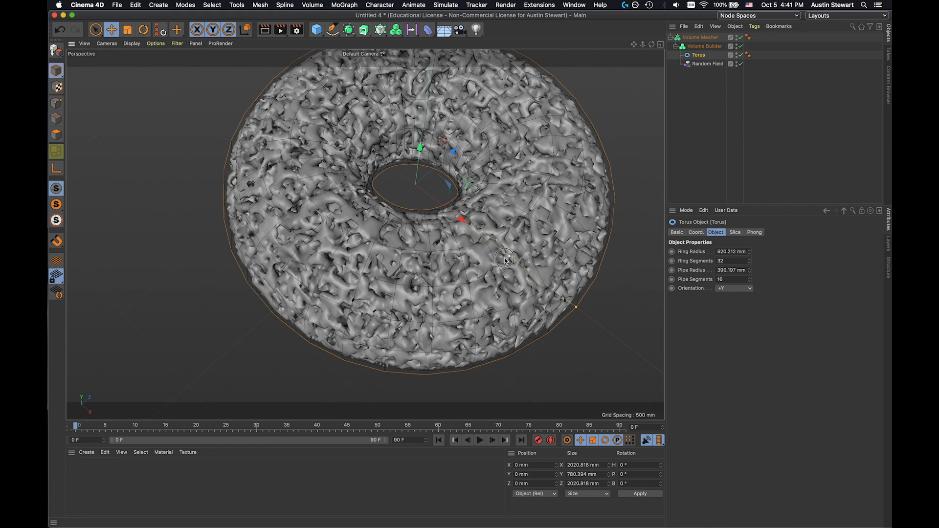
{"action": "left_click_drag", "start_coordinate": [428, 246], "coordinate": [473, 168], "text": "alt"}
{"action": "left_click_drag", "start_coordinate": [457, 231], "coordinate": [437, 234], "text": "alt"}
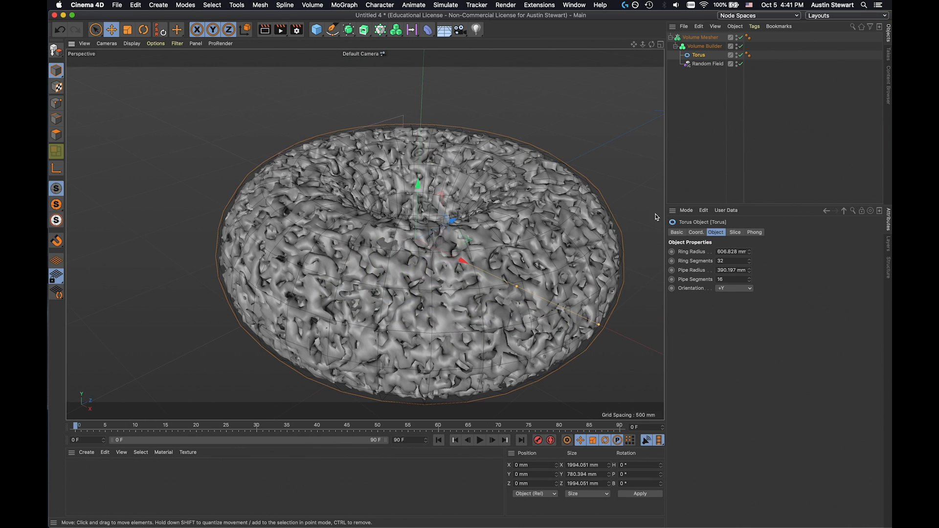
Raise the Volume Mesher's Voxel Range Threshold to 65 % and inspect the fragmented mesh up close
{"action": "left_click", "coordinate": [702, 47]}
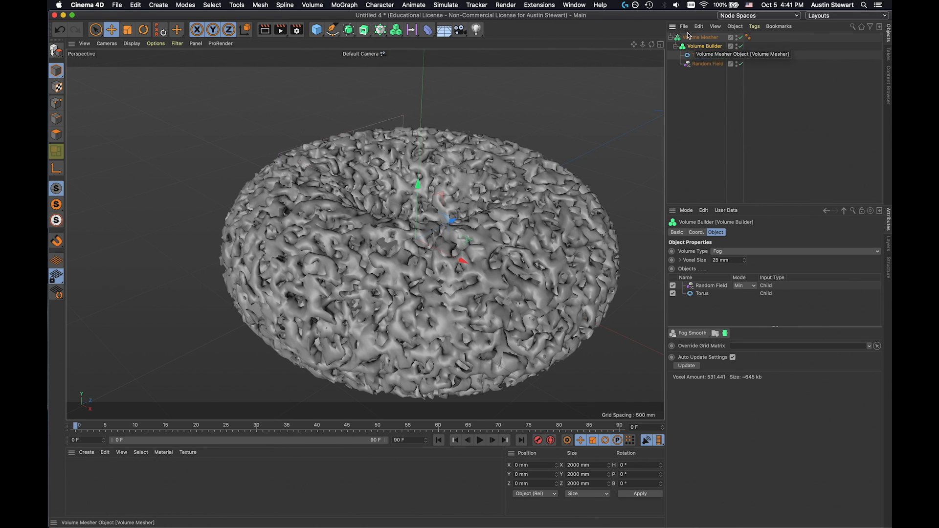
{"action": "left_click", "coordinate": [698, 38]}
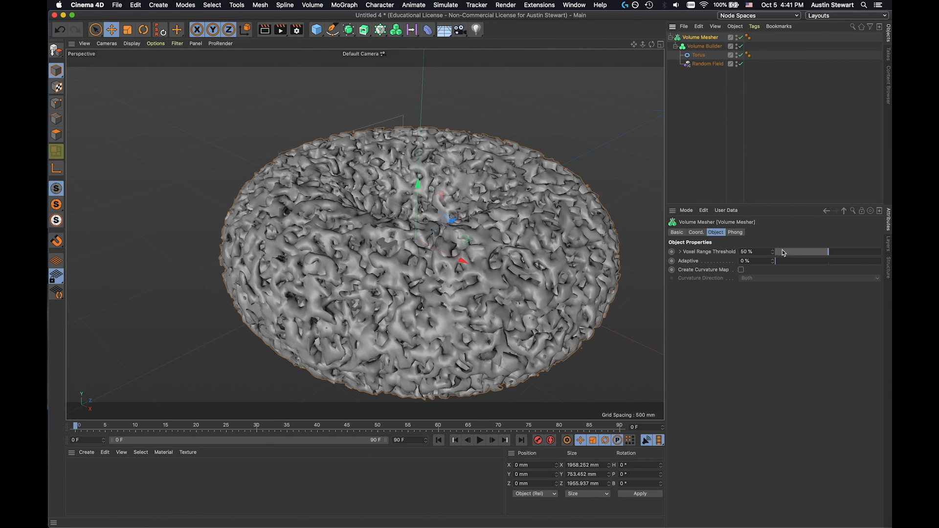
{"action": "mouse_move", "coordinate": [829, 254]}
{"action": "left_mouse_down"}
{"action": "mouse_move", "coordinate": [805, 251]}
{"action": "mouse_move", "coordinate": [860, 249]}
{"action": "mouse_move", "coordinate": [765, 252]}
{"action": "mouse_move", "coordinate": [876, 249]}
{"action": "mouse_move", "coordinate": [844, 249]}
{"action": "left_mouse_up"}
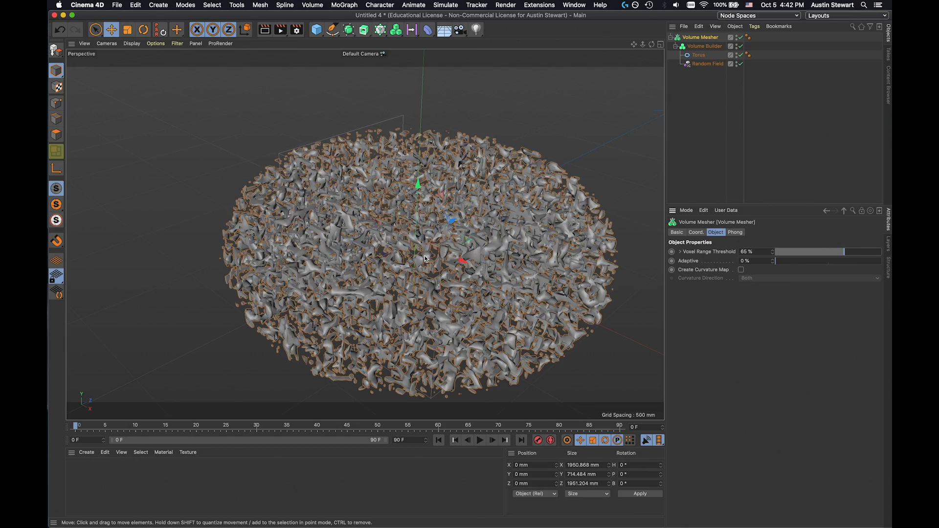
{"action": "scroll", "coordinate": [425, 259], "scroll_direction": "up", "scroll_amount": 4}
{"action": "left_click_drag", "start_coordinate": [425, 256], "coordinate": [479, 301], "text": "alt"}
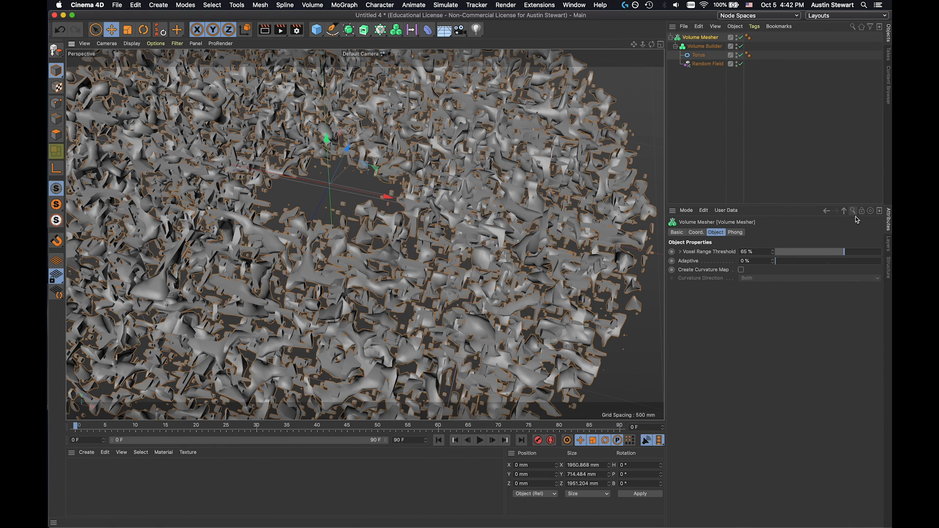
Set the Volume Mesher's Voxel Range Threshold to 50 % and keep Adaptive at 0 %
{"action": "left_click_drag", "start_coordinate": [842, 253], "coordinate": [830, 253]}
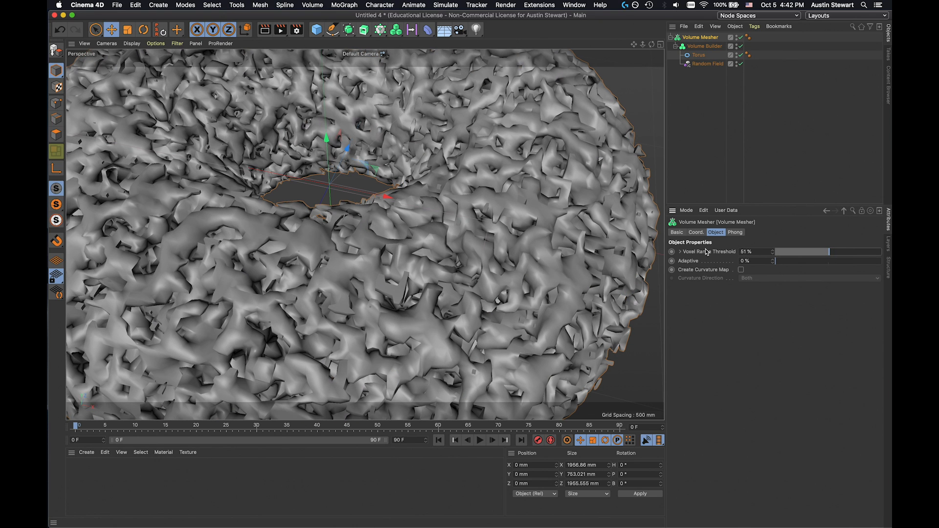
{"action": "left_click", "coordinate": [754, 251]}
{"action": "key", "text": "Return"}
{"action": "left_click_drag", "start_coordinate": [776, 262], "coordinate": [734, 264]}
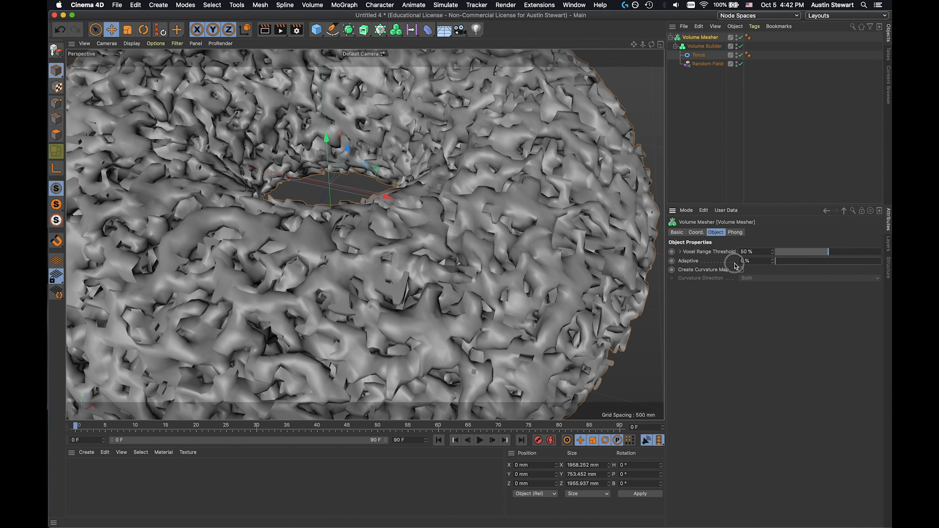
Add a Fog Smooth layer above the Random Field in the Volume Builder and inspect the smoothed torus
{"action": "left_click", "coordinate": [701, 46]}
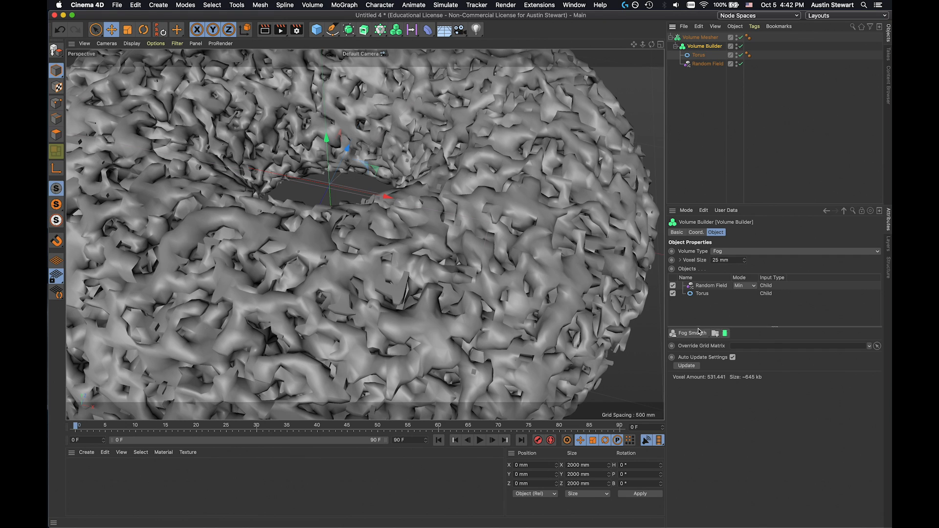
{"action": "left_click", "coordinate": [691, 337]}
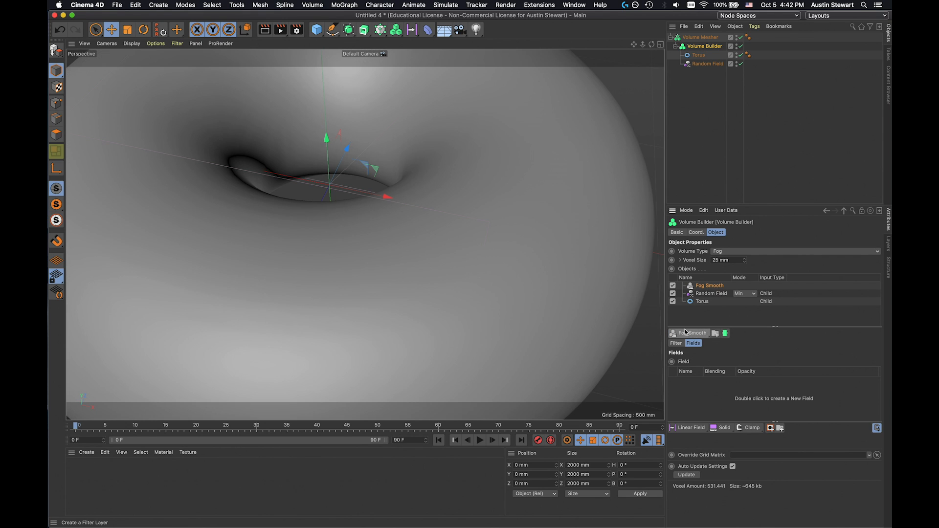
{"action": "scroll", "coordinate": [519, 286], "scroll_direction": "down", "scroll_amount": 3}
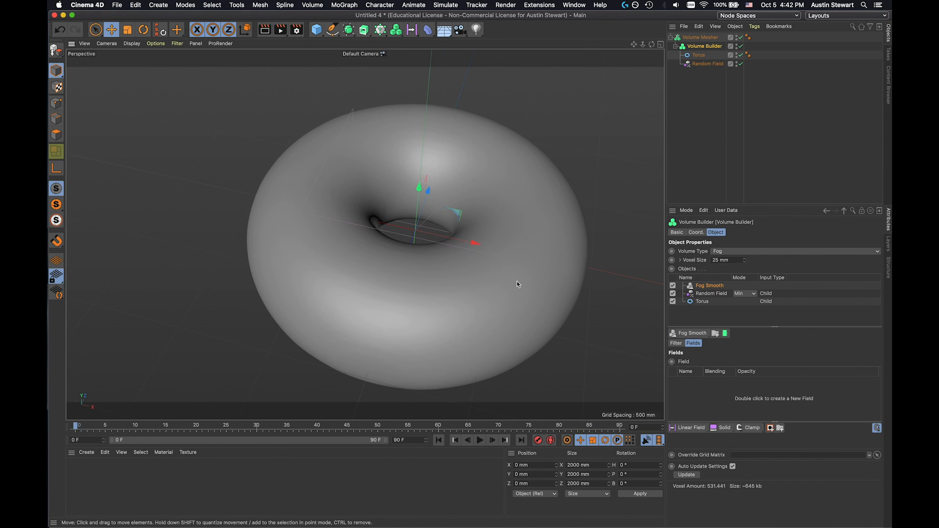
{"action": "left_click_drag", "start_coordinate": [519, 285], "coordinate": [504, 258], "text": "alt"}
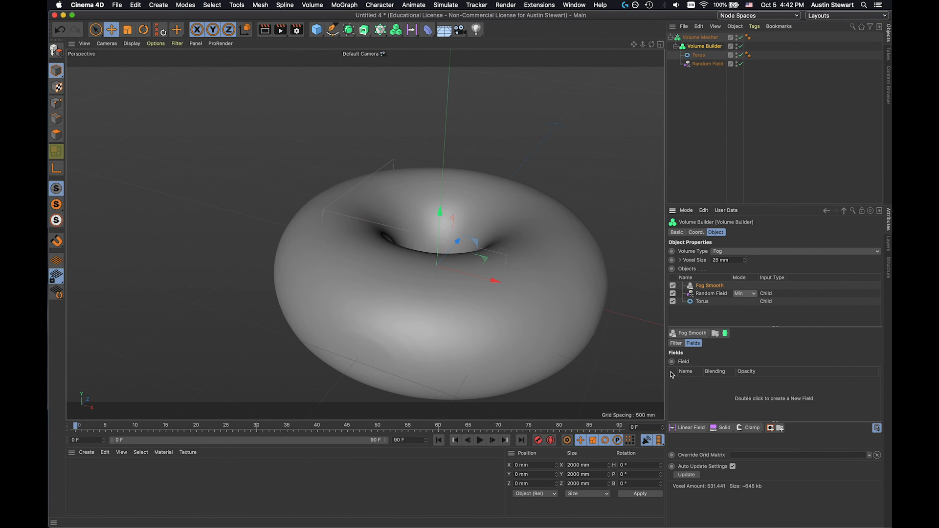
Reduce the Fog Smooth filter's strength to 17 % and inspect the surface up close
{"action": "left_click", "coordinate": [676, 344]}
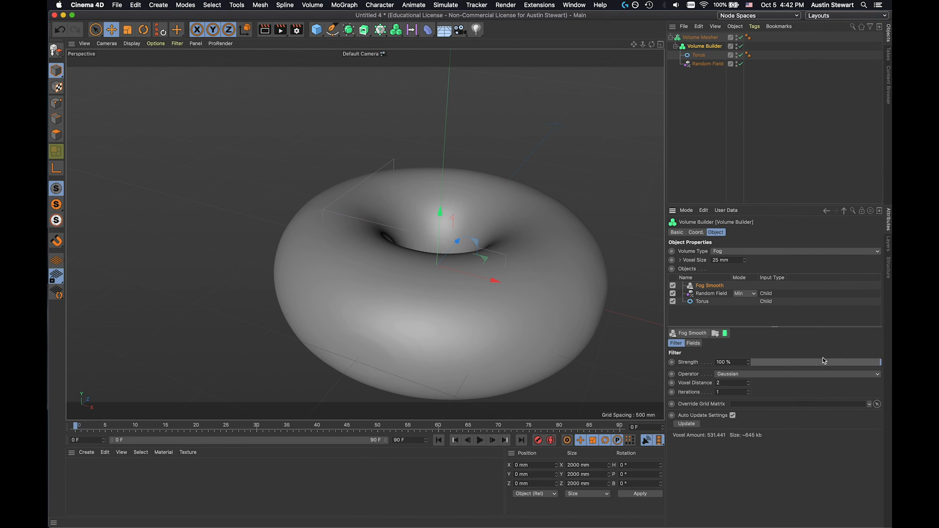
{"action": "mouse_move", "coordinate": [880, 365]}
{"action": "left_mouse_down"}
{"action": "mouse_move", "coordinate": [767, 362]}
{"action": "mouse_move", "coordinate": [774, 363]}
{"action": "left_mouse_up"}
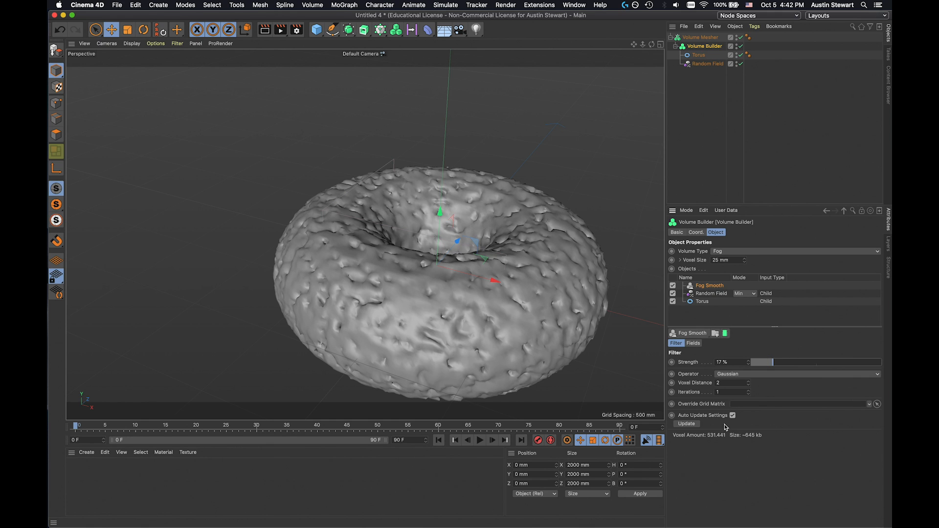
{"action": "scroll", "coordinate": [510, 278], "scroll_direction": "up", "scroll_amount": 3}
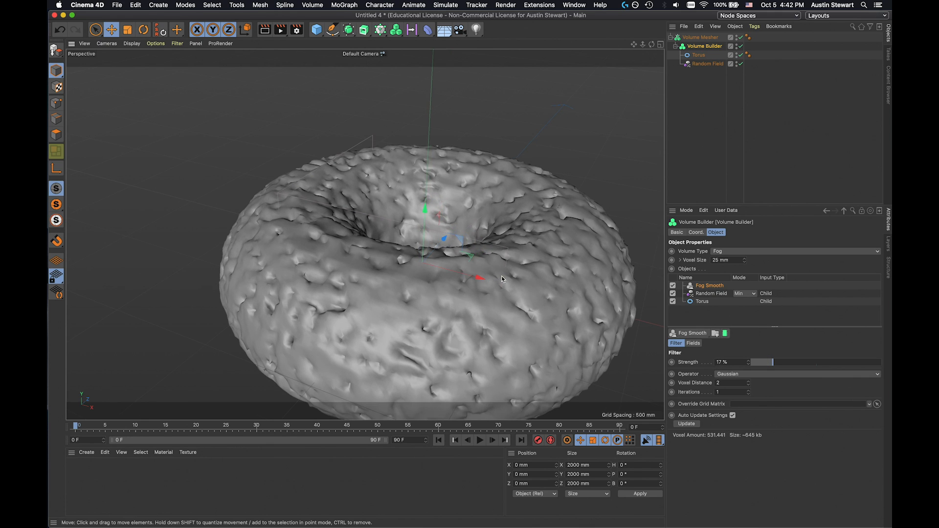
Switch the Fog Smooth filter's operator to Mean and raise its strength to 51 %
{"action": "left_click_drag", "start_coordinate": [511, 279], "coordinate": [487, 284], "text": "alt"}
{"action": "middle_click_drag", "start_coordinate": [516, 295], "coordinate": [467, 250], "text": "alt"}
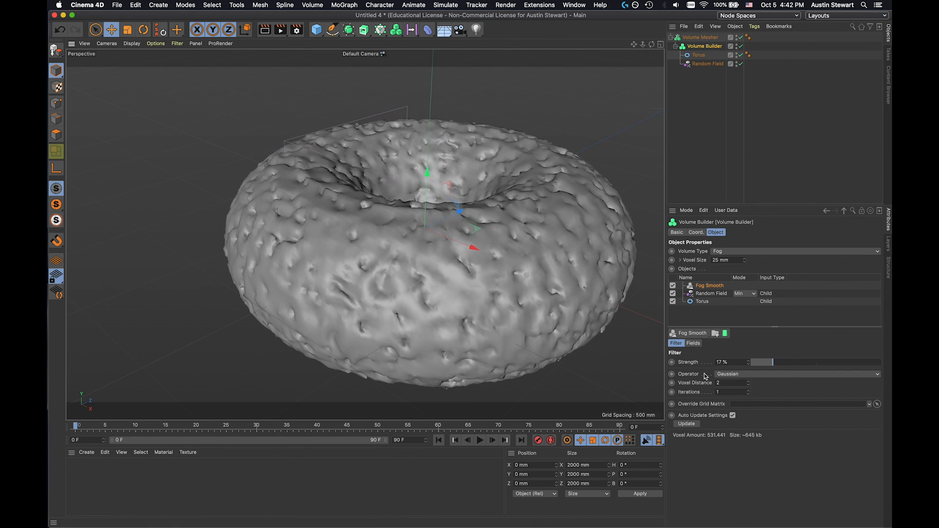
{"action": "left_click", "coordinate": [764, 375]}
{"action": "left_click", "coordinate": [761, 383]}
{"action": "left_click_drag", "start_coordinate": [773, 367], "coordinate": [818, 360]}
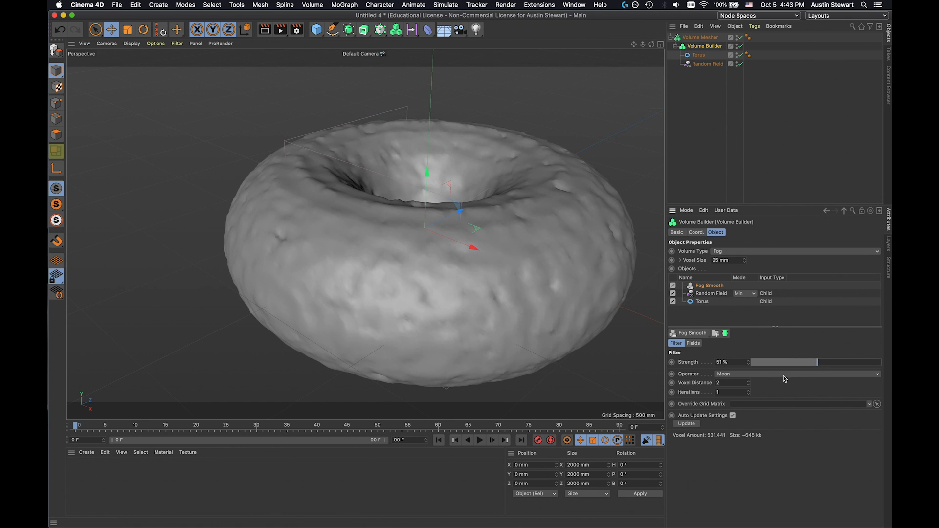
Try a Voxel Distance of 1 on the Fog Smooth filter, then return it to 2
{"action": "left_click", "coordinate": [749, 384]}
{"action": "left_click", "coordinate": [748, 387]}
{"action": "left_click", "coordinate": [749, 386]}
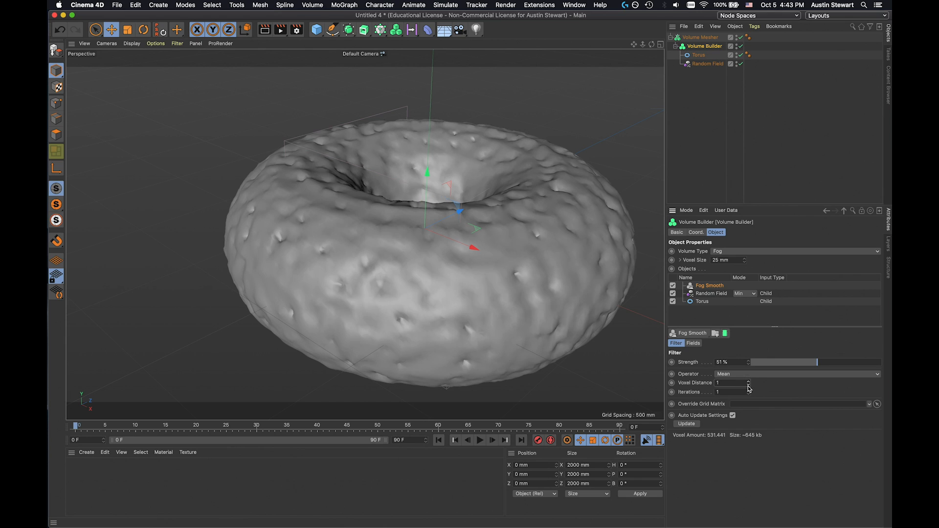
{"action": "left_click", "coordinate": [749, 383]}
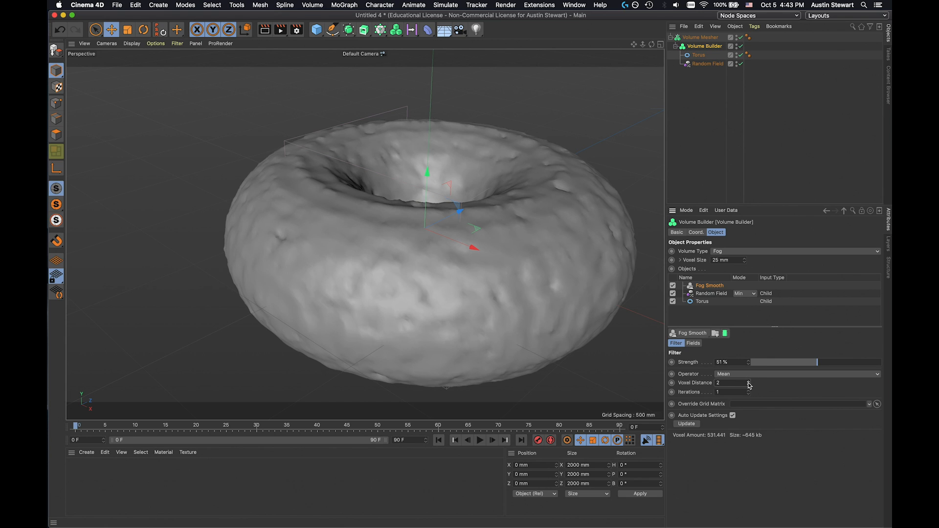
Try 2 iterations on the Fog Smooth filter, lower its strength to 29 %, and return Iterations to 1
{"action": "left_click", "coordinate": [749, 390]}
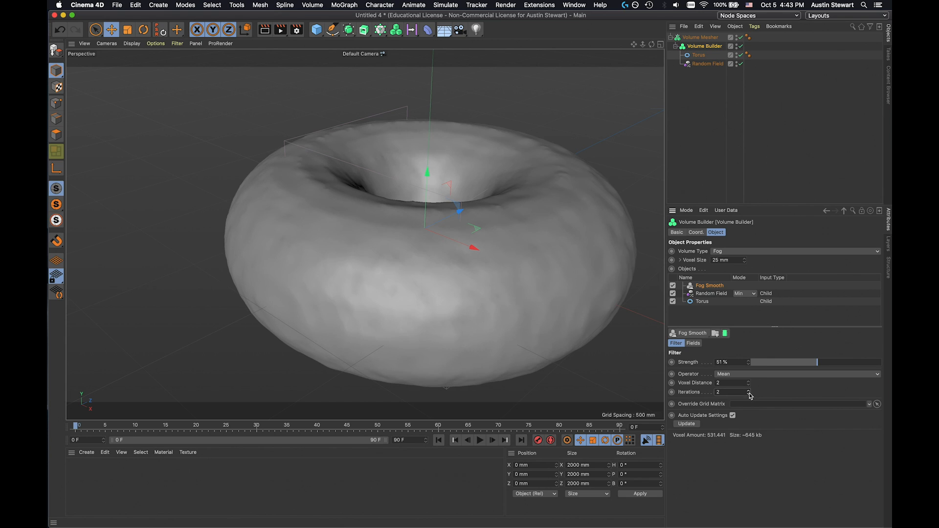
{"action": "left_click", "coordinate": [789, 362]}
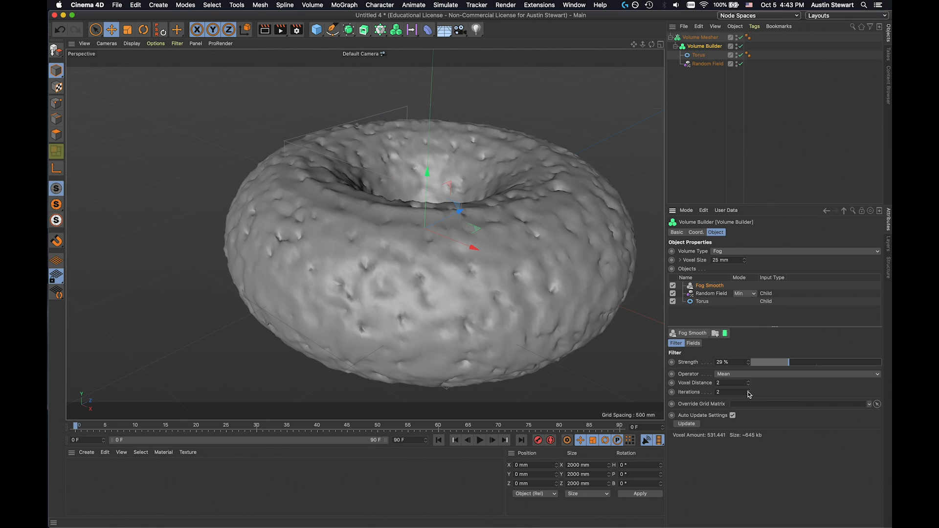
{"action": "left_click", "coordinate": [748, 394]}
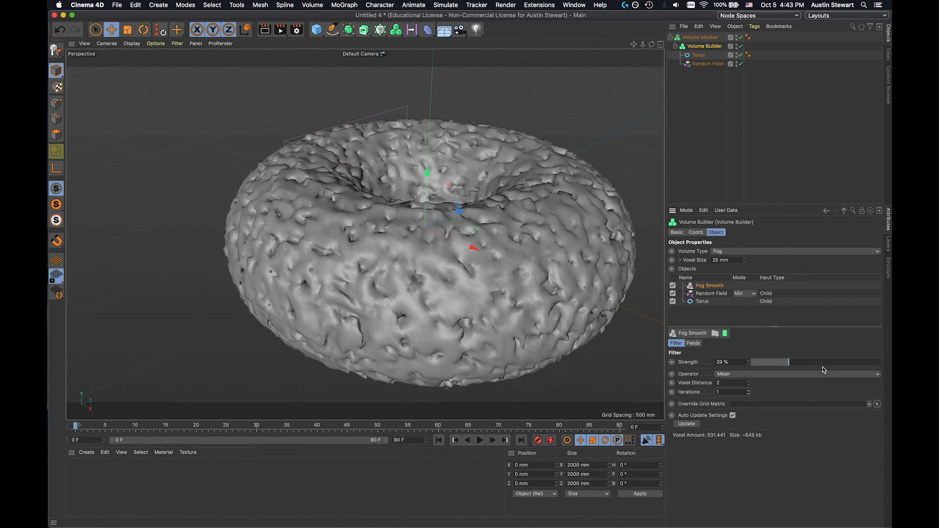
Change the Fog Smooth operator to Median with a strength of 28 % and inspect the torus surface up close
{"action": "left_click", "coordinate": [808, 374]}
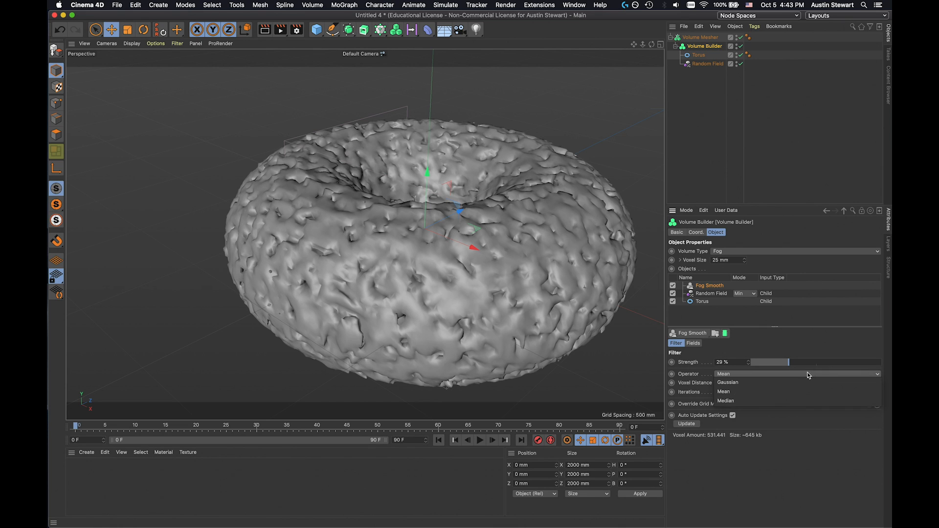
{"action": "left_click", "coordinate": [768, 407]}
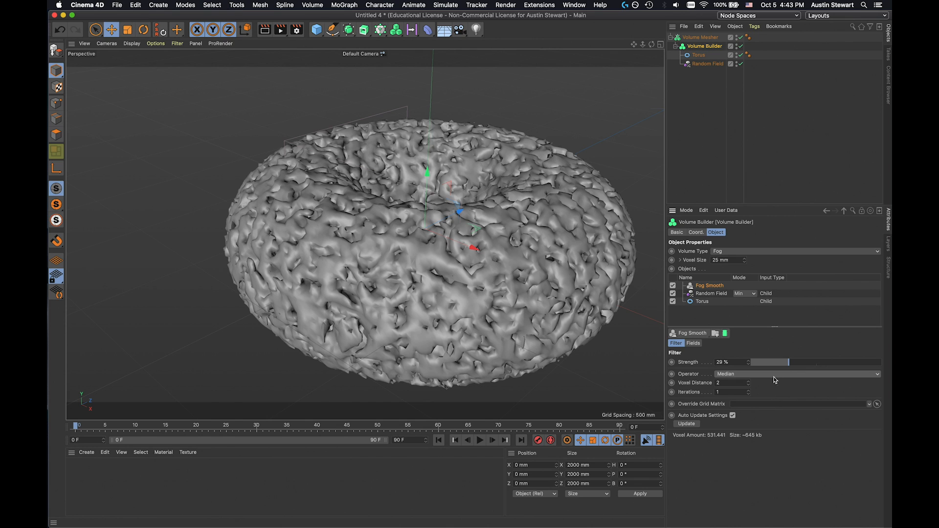
{"action": "left_click_drag", "start_coordinate": [833, 357], "coordinate": [787, 363]}
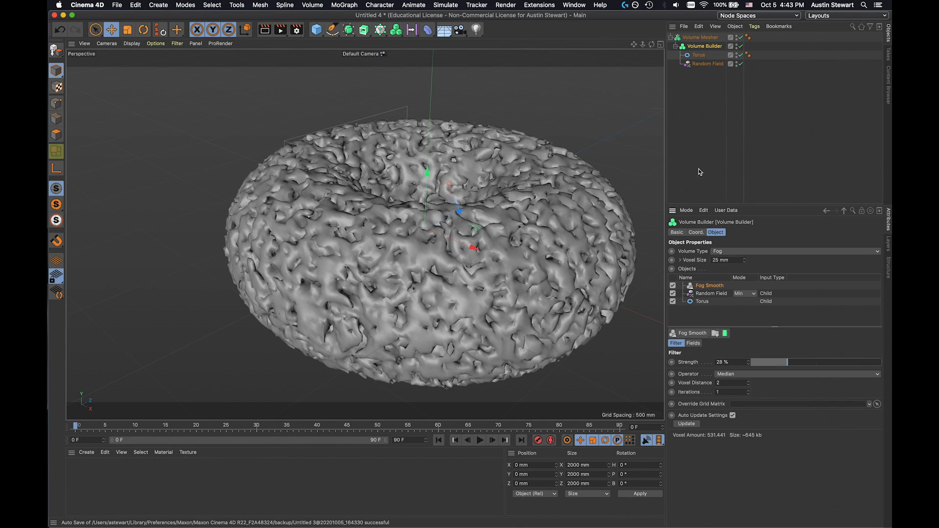
{"action": "left_click", "coordinate": [734, 261]}
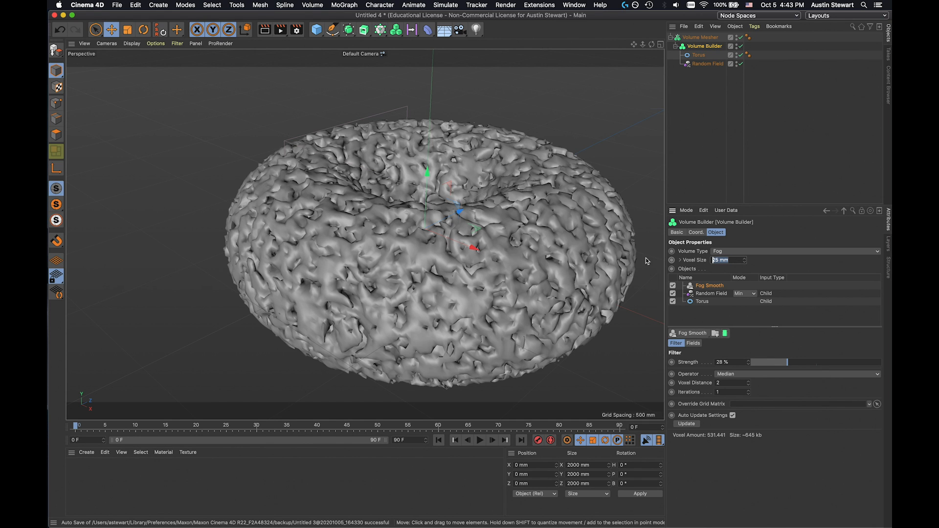
{"action": "scroll", "coordinate": [518, 266], "scroll_direction": "up", "scroll_amount": 2}
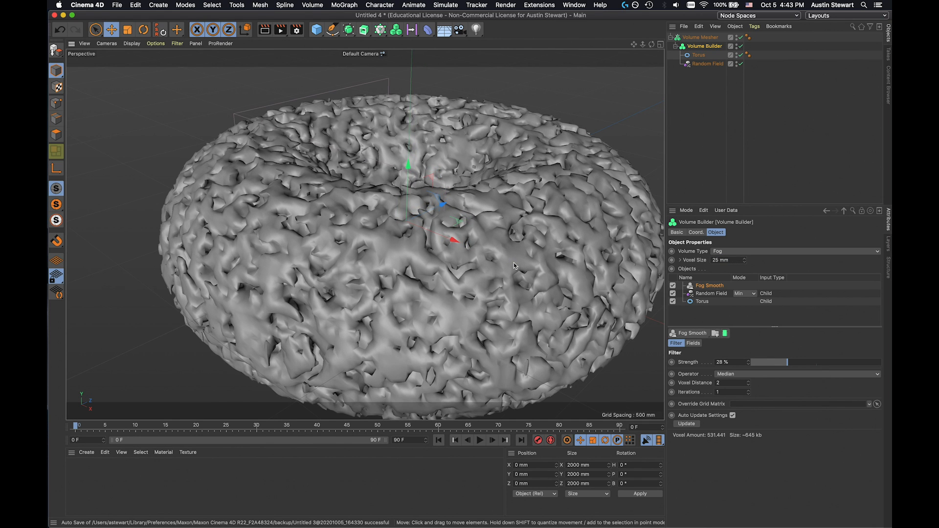
{"action": "left_click_drag", "start_coordinate": [515, 266], "coordinate": [548, 247], "text": "alt"}
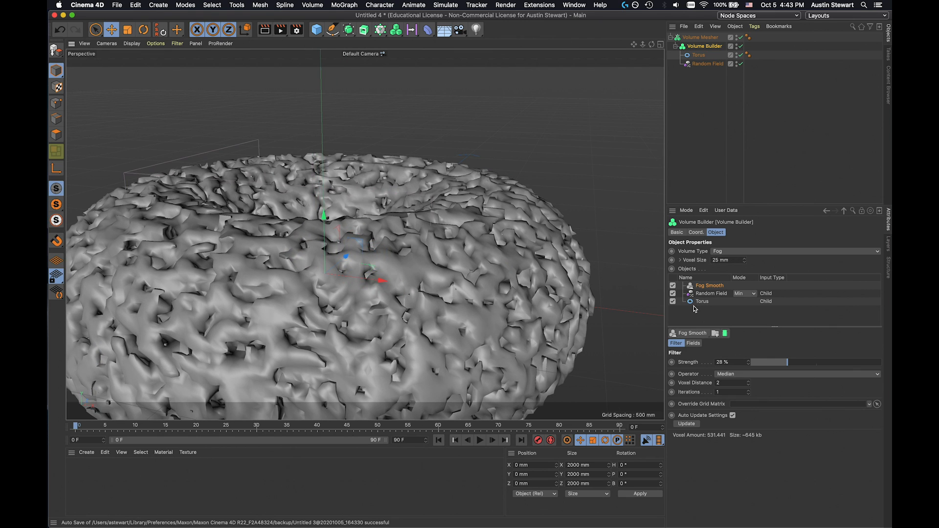
Raise the Random Field's noise scale to 239.352 % and inspect the whole torus
{"action": "left_click", "coordinate": [708, 64]}
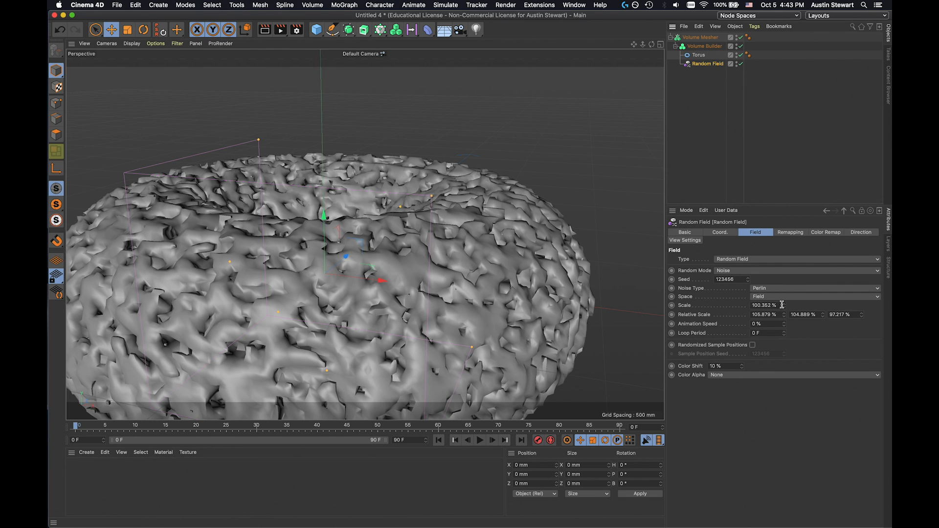
{"action": "left_click_drag", "start_coordinate": [785, 309], "coordinate": [786, 240]}
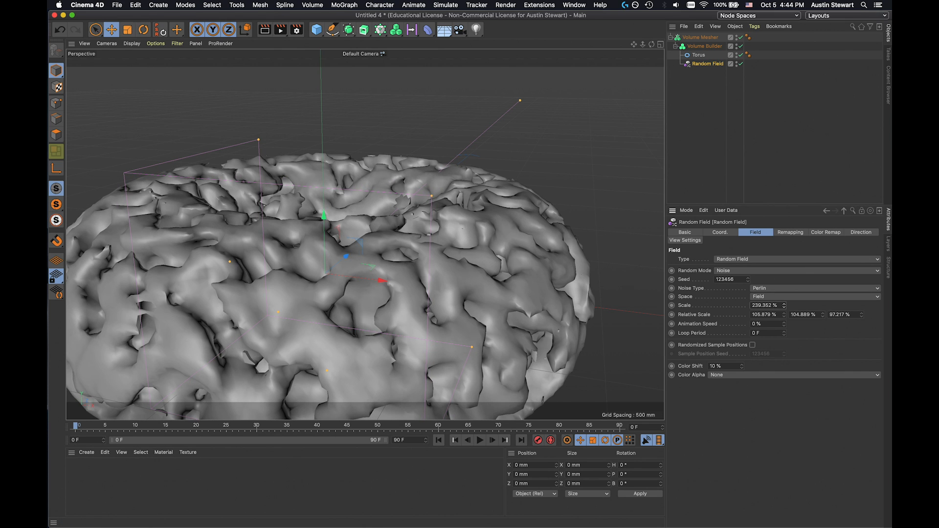
{"action": "scroll", "coordinate": [397, 279], "scroll_direction": "down", "scroll_amount": 5}
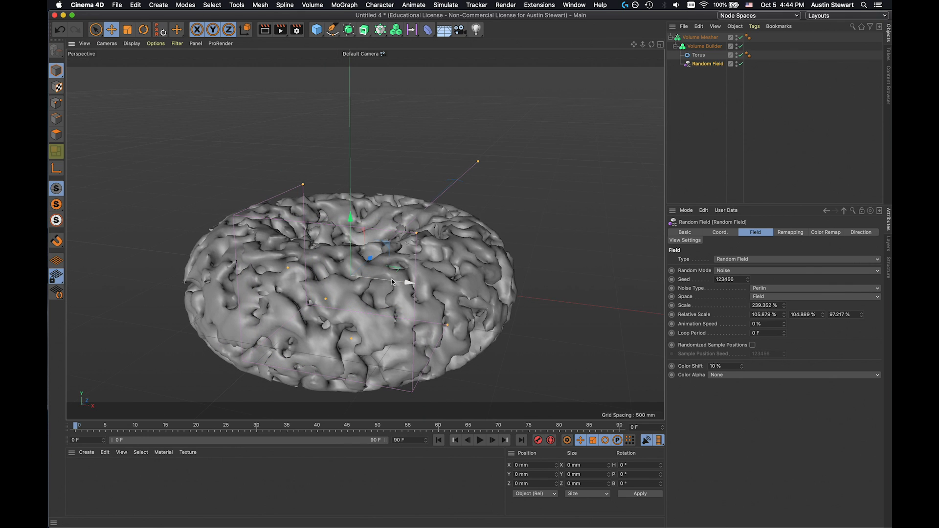
{"action": "left_click_drag", "start_coordinate": [384, 275], "coordinate": [375, 250], "text": "alt"}
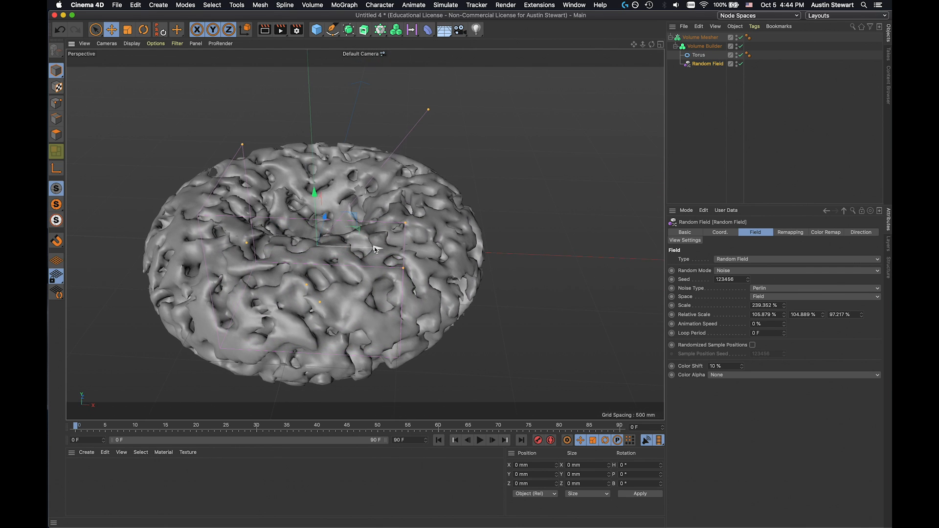
Change the Random Field's noise type to Blistered Turbulence and examine the surface from closer
{"action": "left_click", "coordinate": [772, 289]}
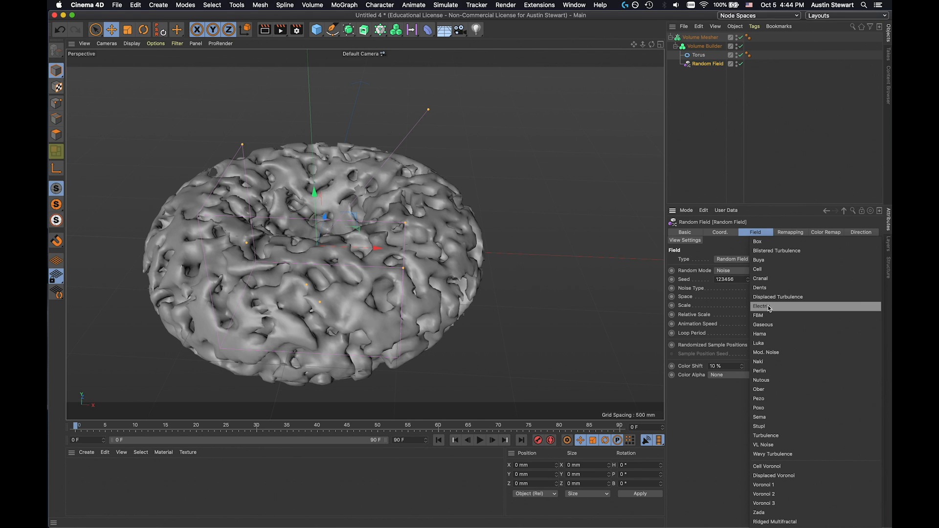
{"action": "left_click", "coordinate": [774, 251]}
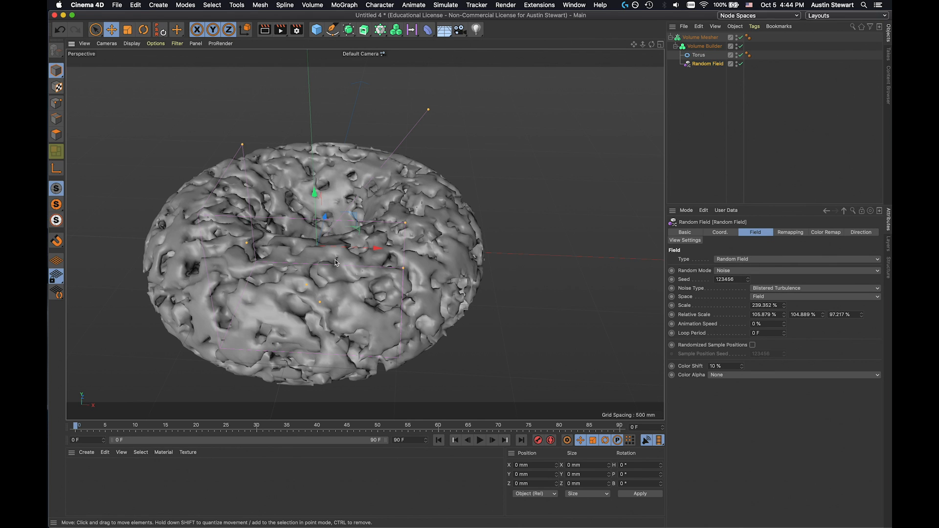
{"action": "scroll", "coordinate": [345, 273], "scroll_direction": "up", "scroll_amount": 2}
{"action": "mouse_move", "coordinate": [345, 273]}
{"action": "left_mouse_down", "text": "alt"}
{"action": "mouse_move", "coordinate": [400, 295]}
{"action": "mouse_move", "coordinate": [368, 339]}
{"action": "mouse_move", "coordinate": [338, 279]}
{"action": "left_mouse_up", "text": "alt"}
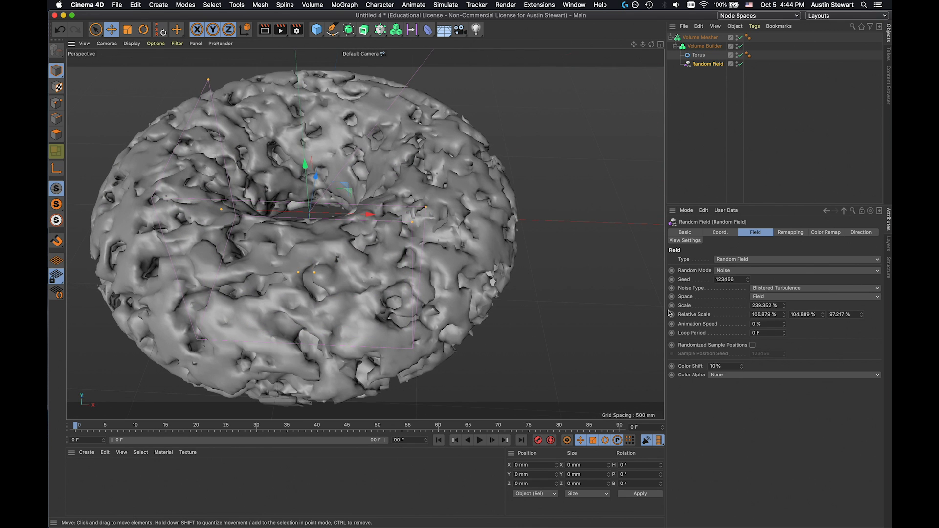
Compare the Global and Field options for the Random Field's Space and keep Global
{"action": "left_click", "coordinate": [788, 297]}
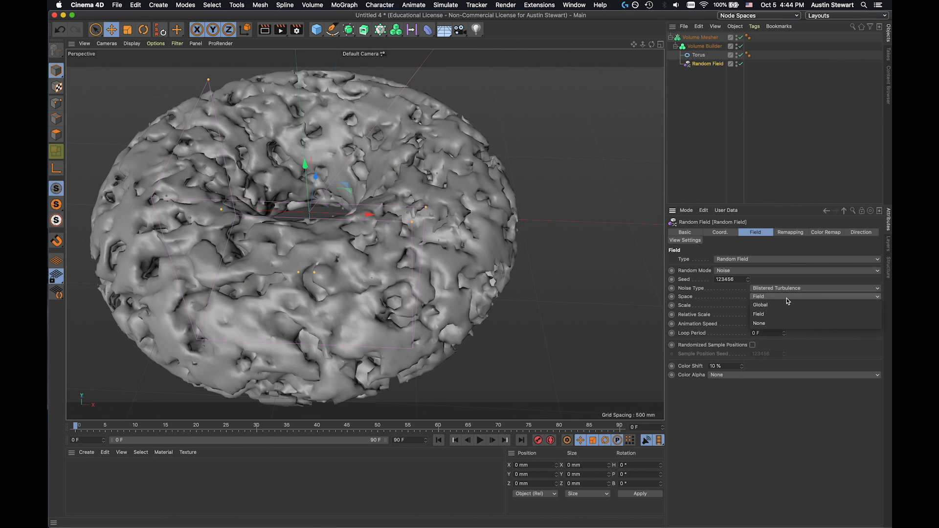
{"action": "left_click", "coordinate": [788, 306]}
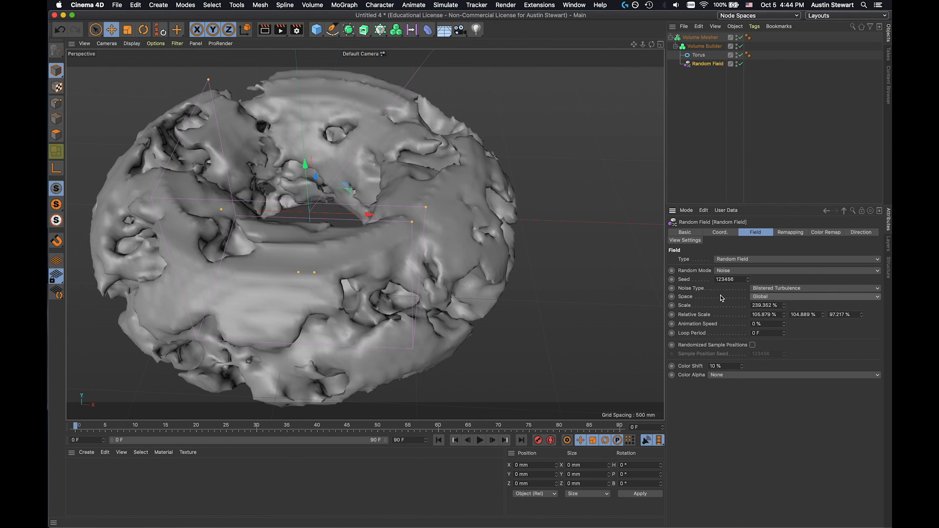
{"action": "left_click", "coordinate": [798, 297]}
{"action": "left_click", "coordinate": [796, 314]}
{"action": "left_click", "coordinate": [795, 297]}
{"action": "left_click", "coordinate": [794, 307]}
Set the Random Field's Scale to 188.352 % and its first Relative Scale value to 93.879 %, keeping Random Mode on Noise
{"action": "mouse_move", "coordinate": [786, 310]}
{"action": "left_mouse_down"}
{"action": "mouse_move", "coordinate": [786, 332]}
{"action": "mouse_move", "coordinate": [785, 309]}
{"action": "left_mouse_up"}
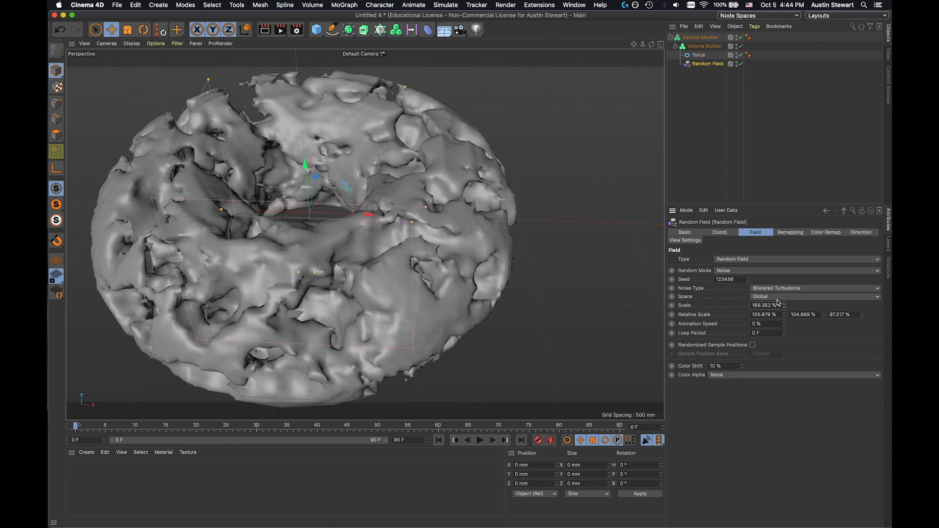
{"action": "left_click_drag", "start_coordinate": [785, 316], "coordinate": [785, 323]}
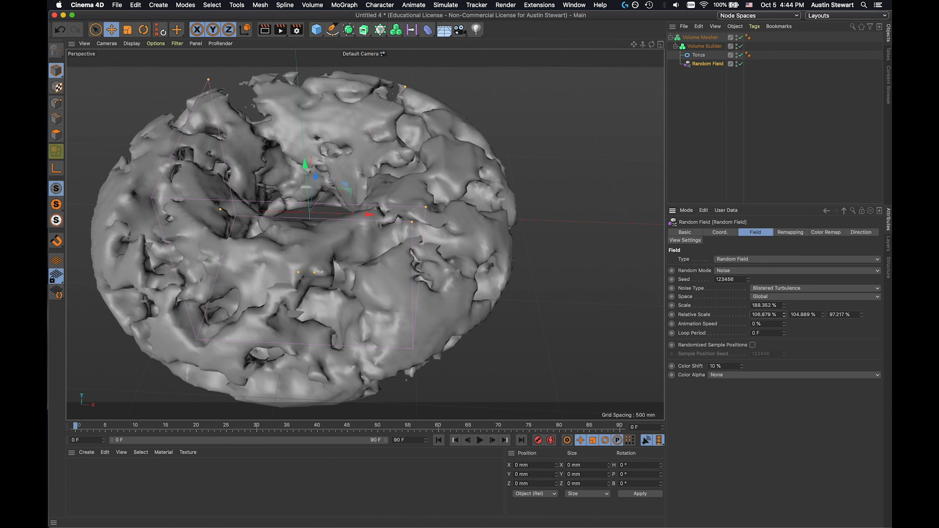
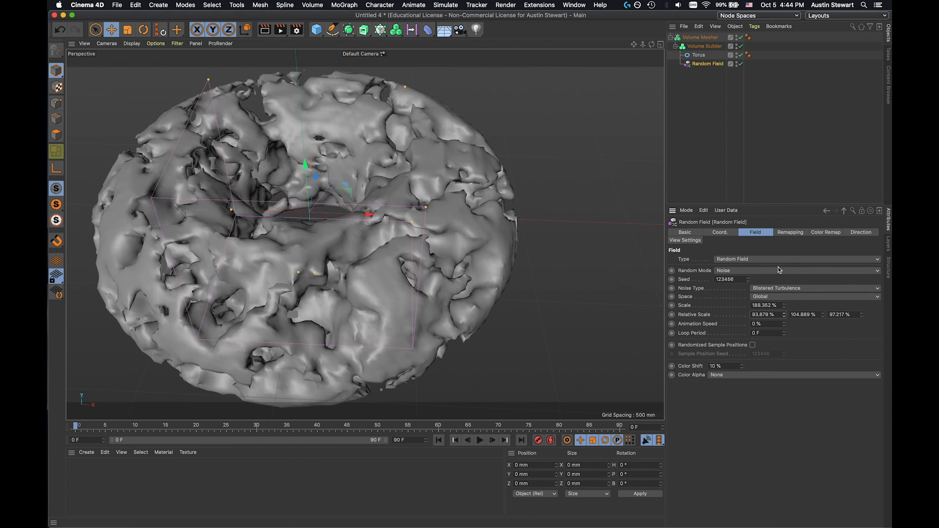
{"action": "left_click", "coordinate": [765, 272]}
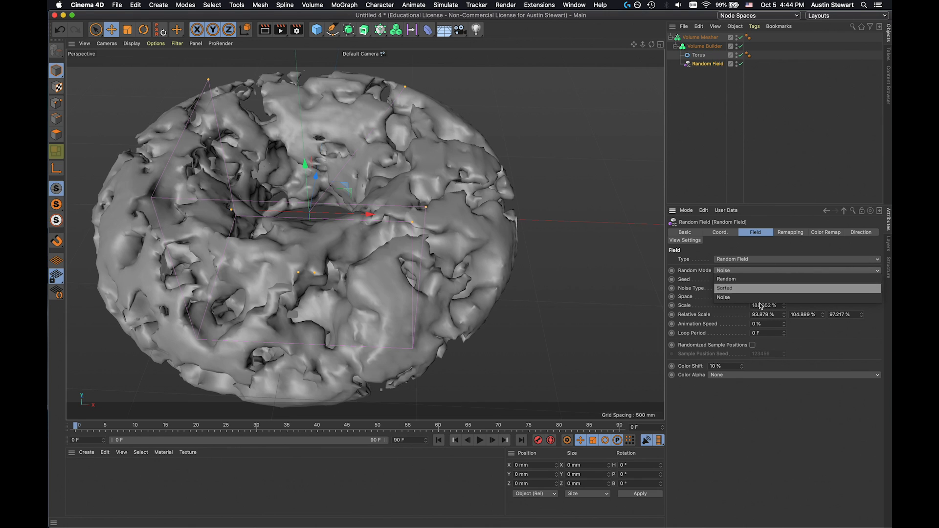
{"action": "left_click", "coordinate": [745, 272]}
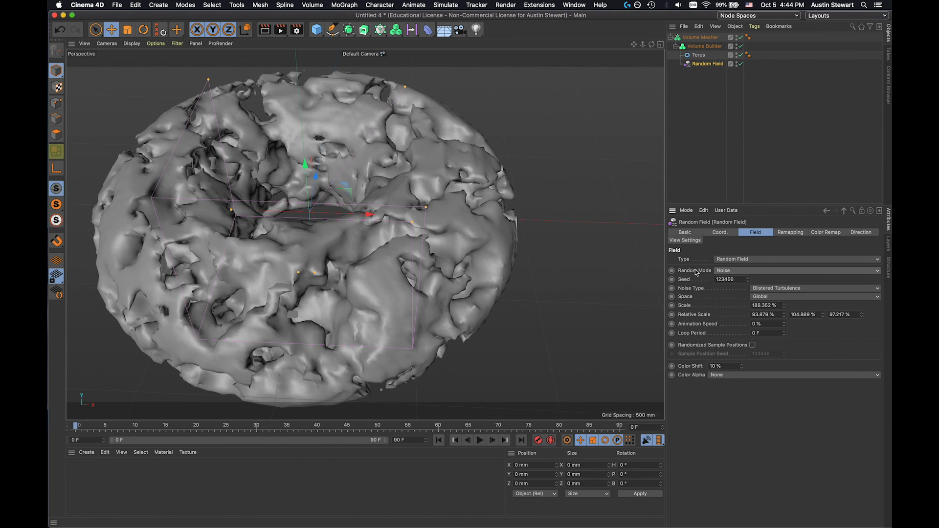
Try the Nutous, Sema and Wavy Turbulence noise types on the Random Field and settle on Voronoi 1
{"action": "left_click", "coordinate": [795, 289]}
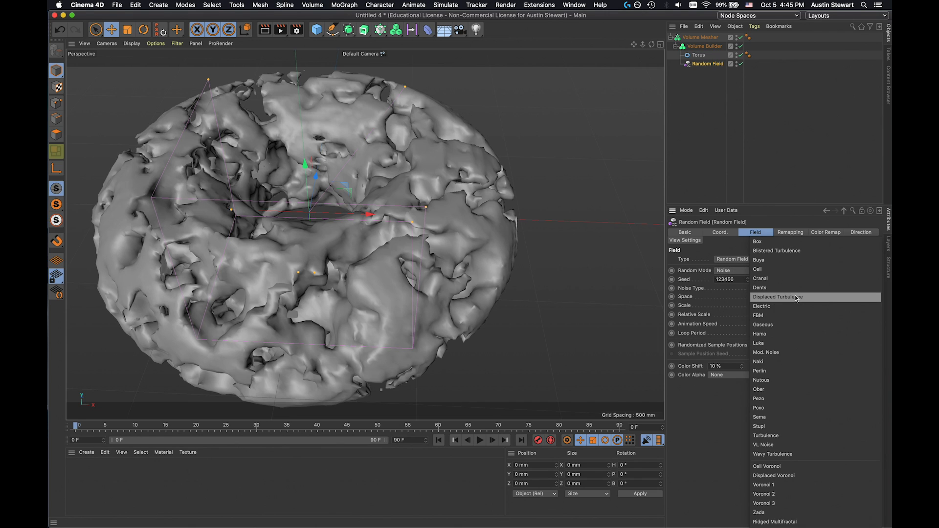
{"action": "left_click", "coordinate": [785, 382]}
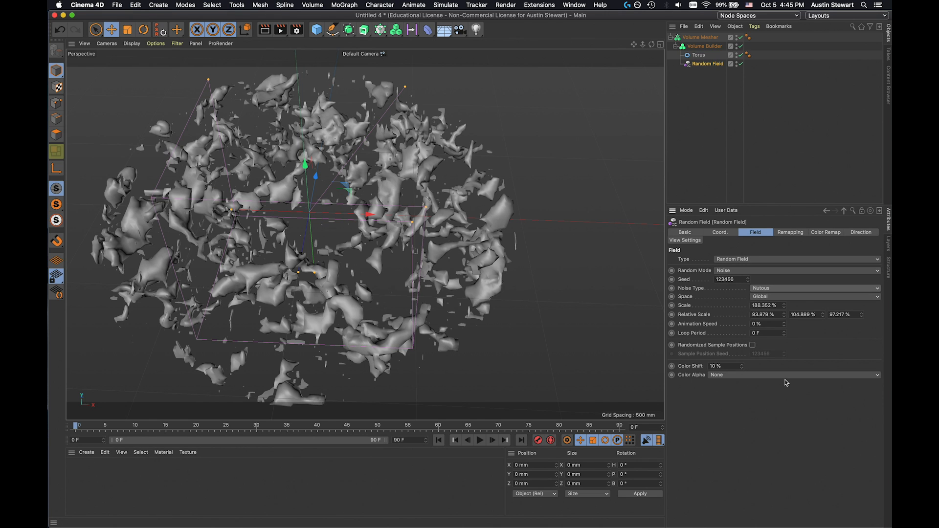
{"action": "left_click", "coordinate": [786, 293]}
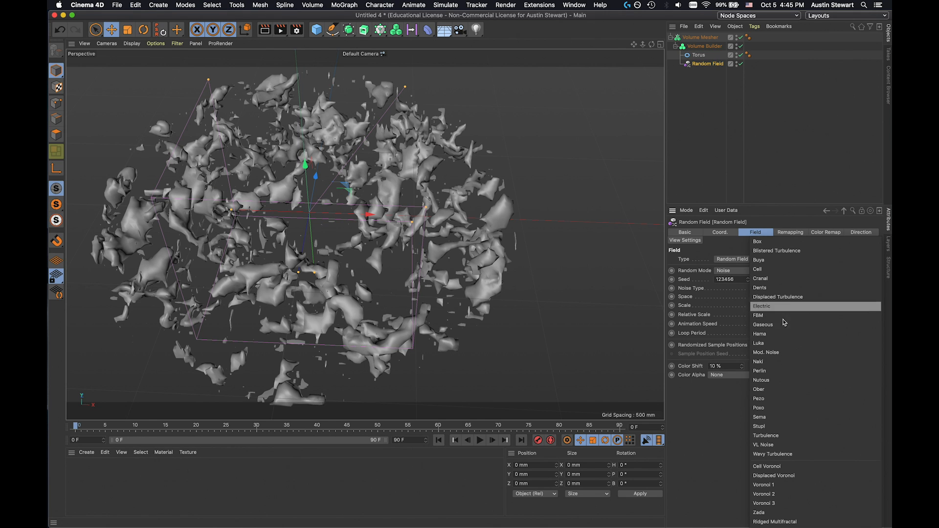
{"action": "left_click", "coordinate": [796, 420]}
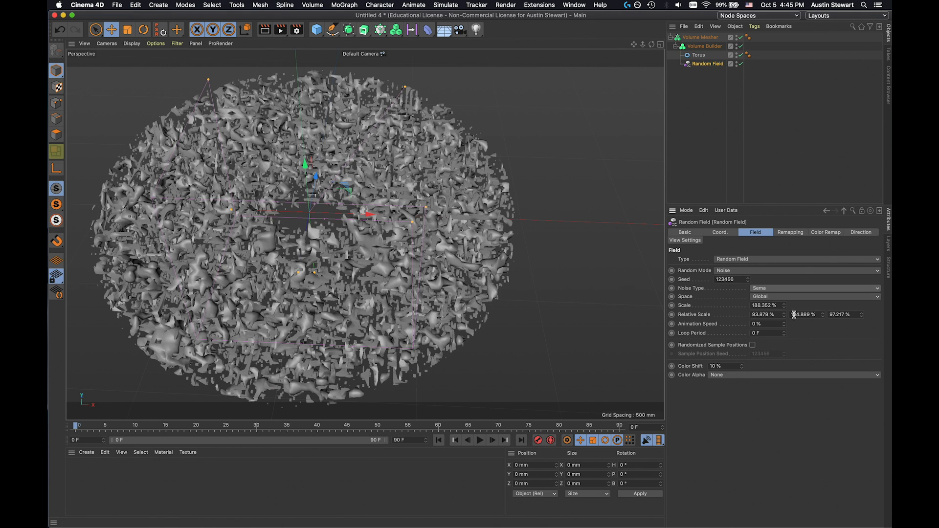
{"action": "left_click", "coordinate": [788, 292]}
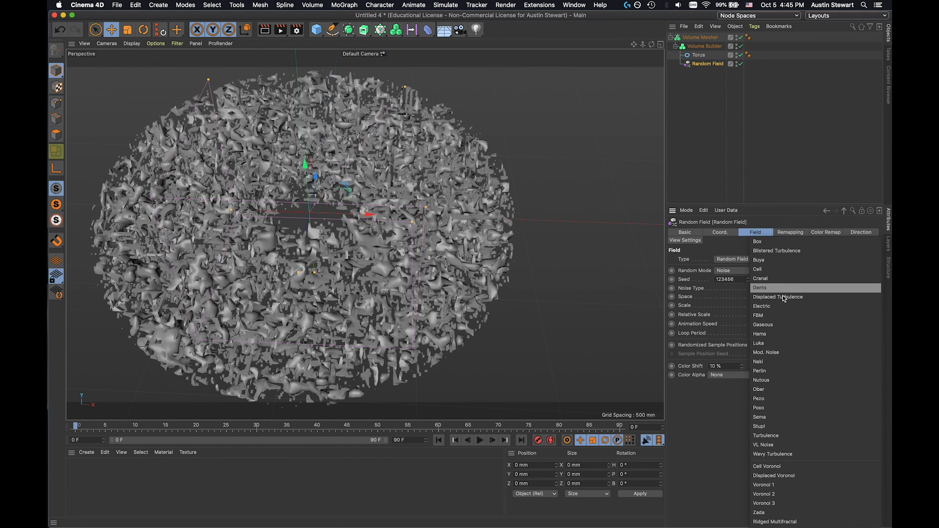
{"action": "left_click", "coordinate": [786, 454]}
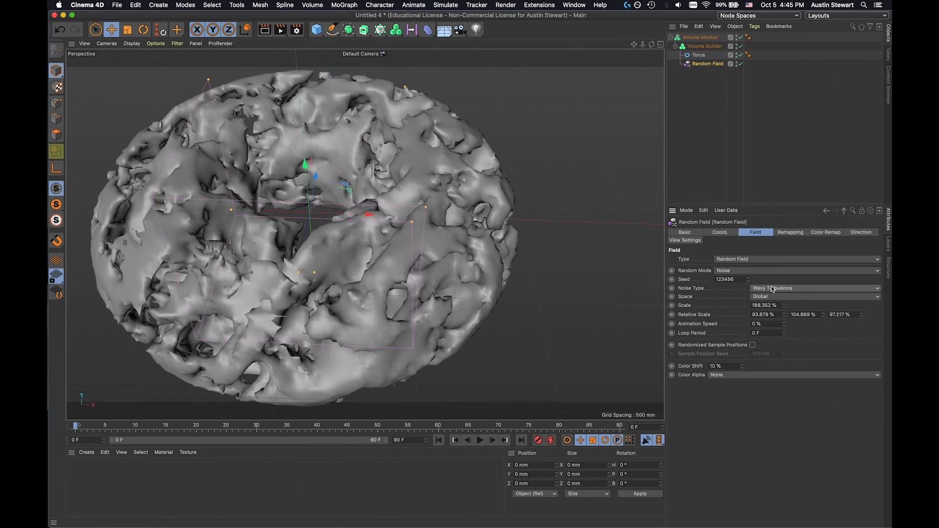
{"action": "left_click", "coordinate": [776, 290]}
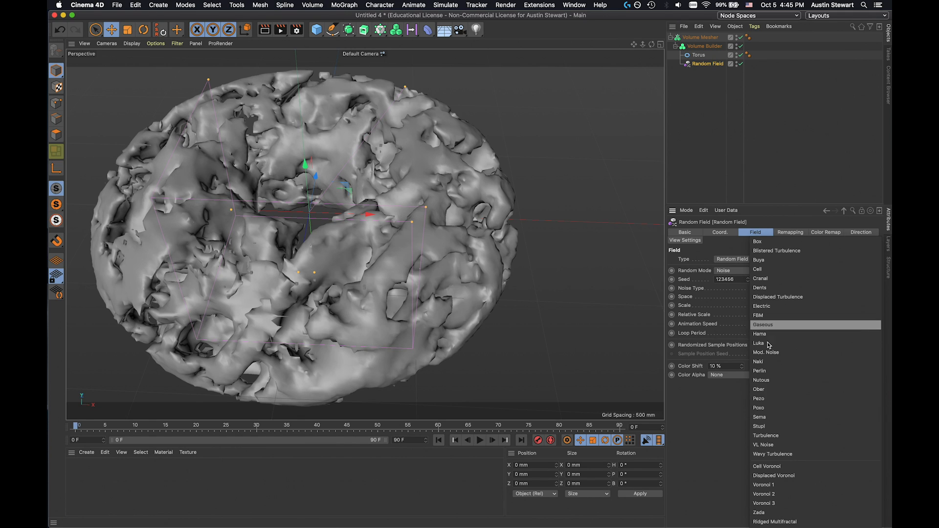
{"action": "left_click", "coordinate": [769, 488]}
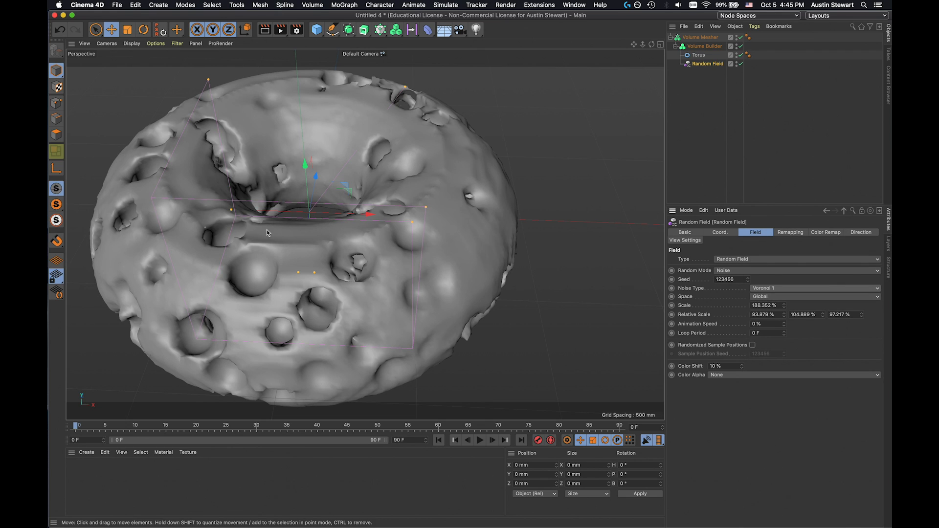
Try the Voronoi 2 noise type on the Random Field and return to Voronoi 1
{"action": "left_click", "coordinate": [778, 290]}
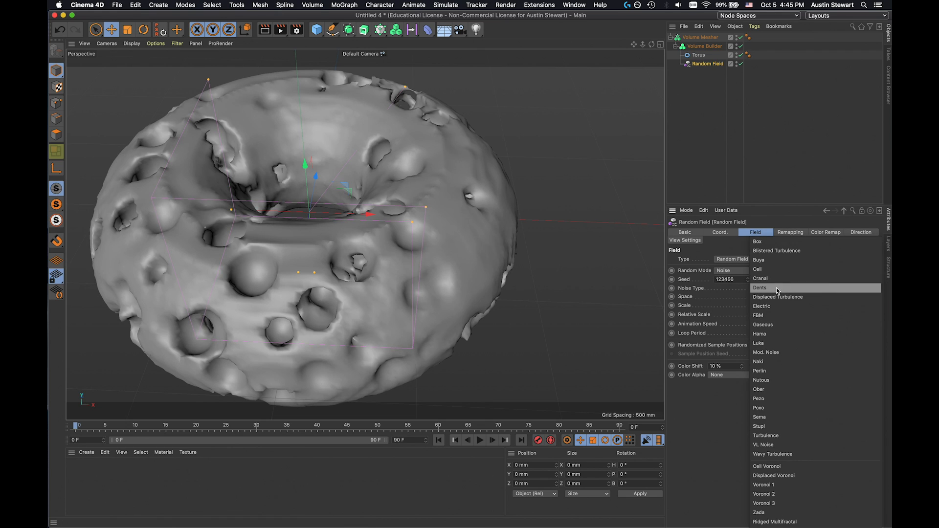
{"action": "left_click", "coordinate": [793, 494]}
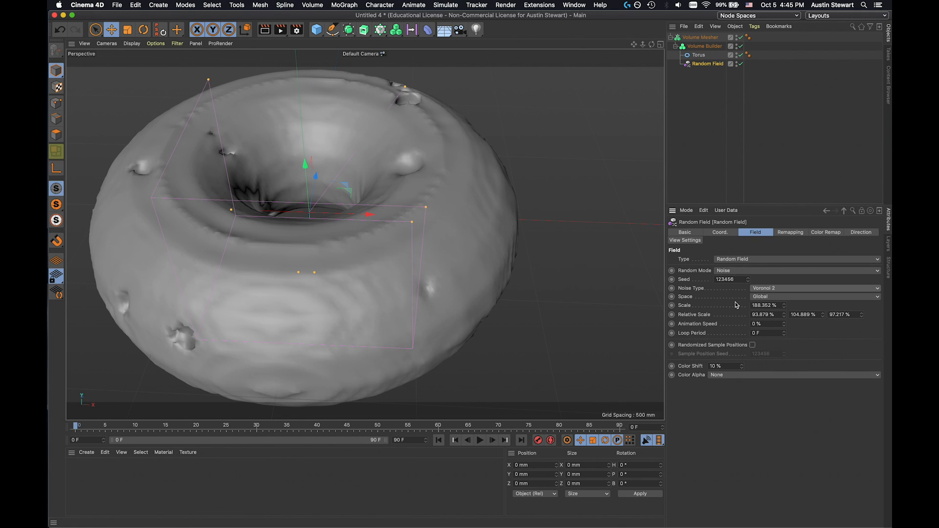
{"action": "left_click", "coordinate": [761, 289]}
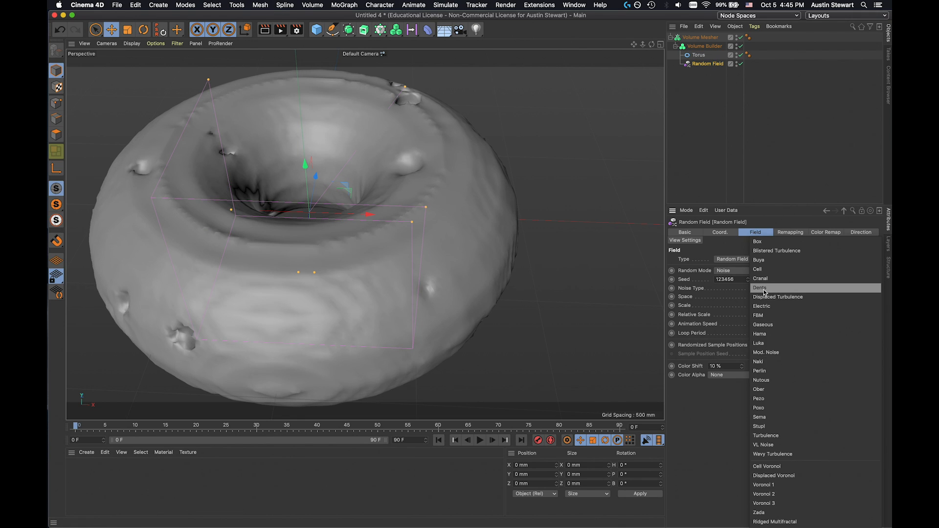
{"action": "left_click", "coordinate": [778, 475]}
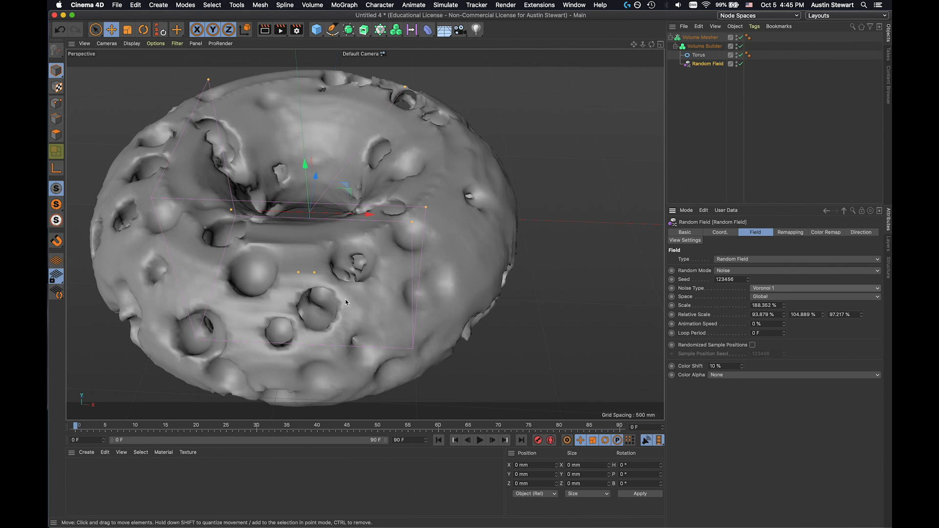
{"action": "left_click_drag", "start_coordinate": [345, 300], "coordinate": [270, 288], "text": "alt"}
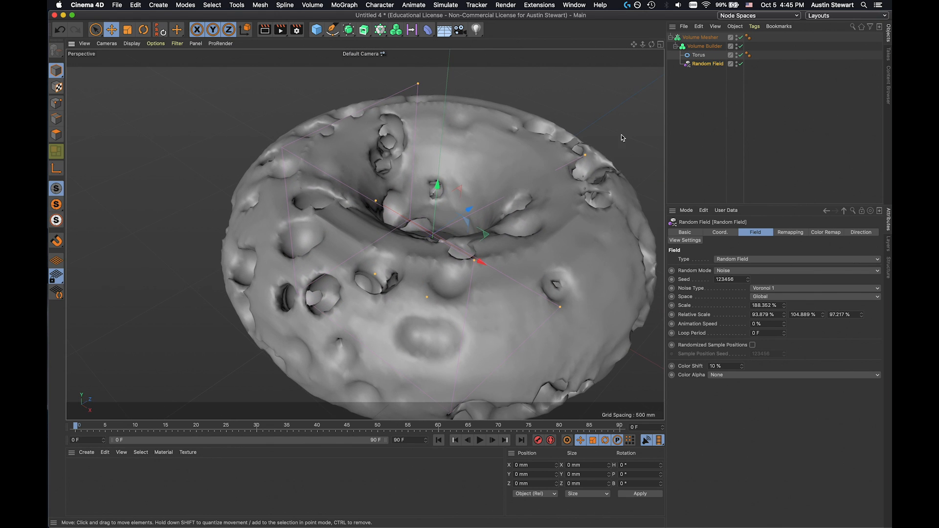
On the Volume Builder's Fog Smooth layer, try 75 % Strength, switch the Operator to Gaussian and settle on 34 % Strength
{"action": "left_click", "coordinate": [701, 38]}
{"action": "left_click", "coordinate": [705, 46]}
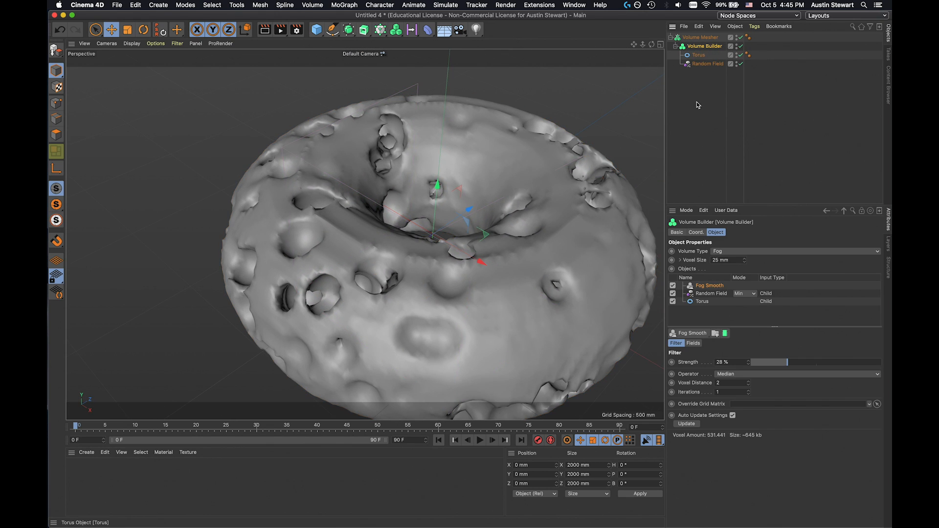
{"action": "left_click", "coordinate": [703, 333]}
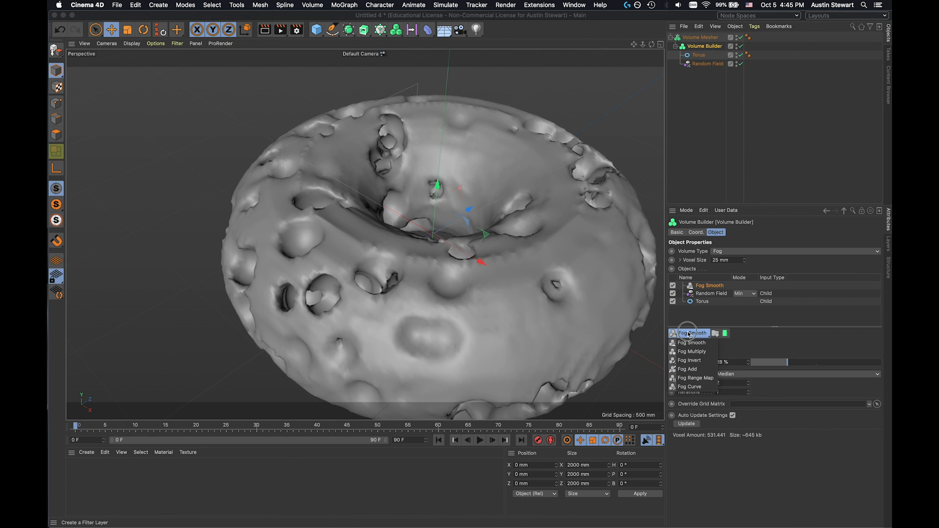
{"action": "left_click", "coordinate": [689, 334]}
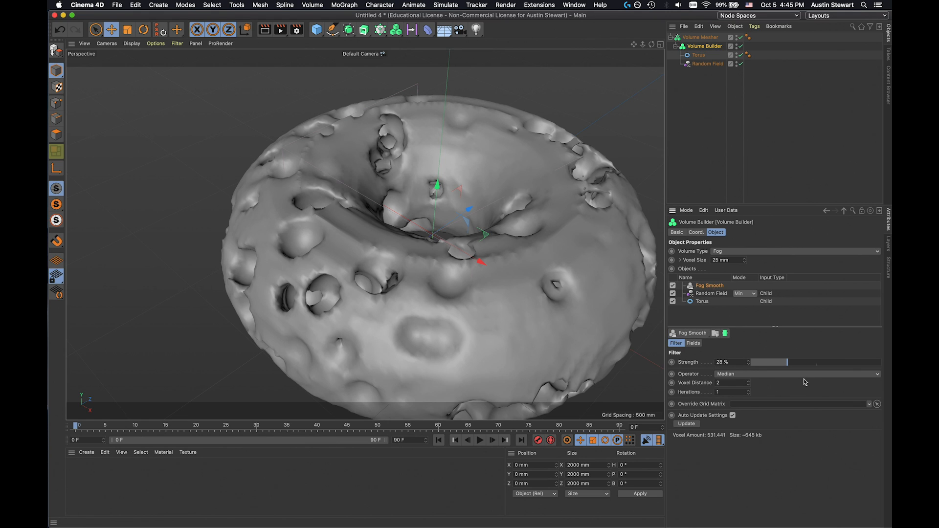
{"action": "left_click_drag", "start_coordinate": [793, 365], "coordinate": [850, 360]}
{"action": "left_click", "coordinate": [780, 374]}
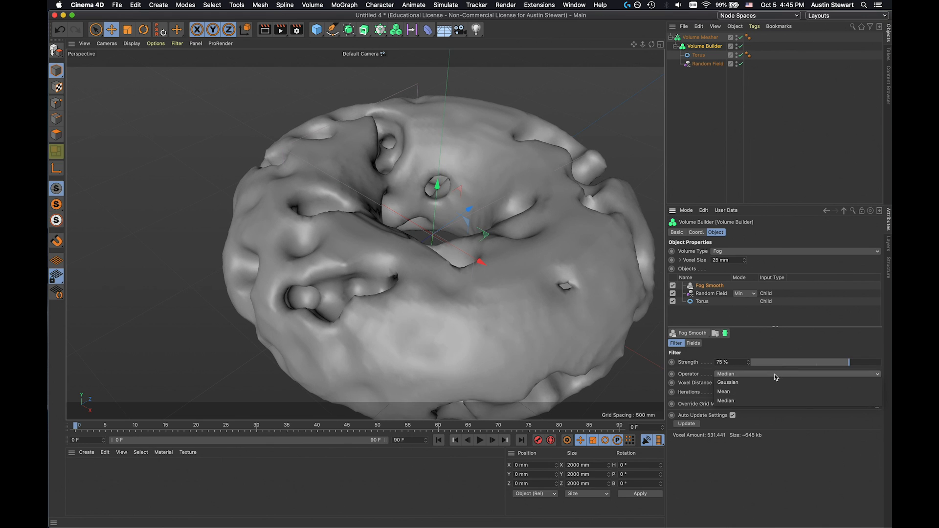
{"action": "left_click", "coordinate": [769, 387]}
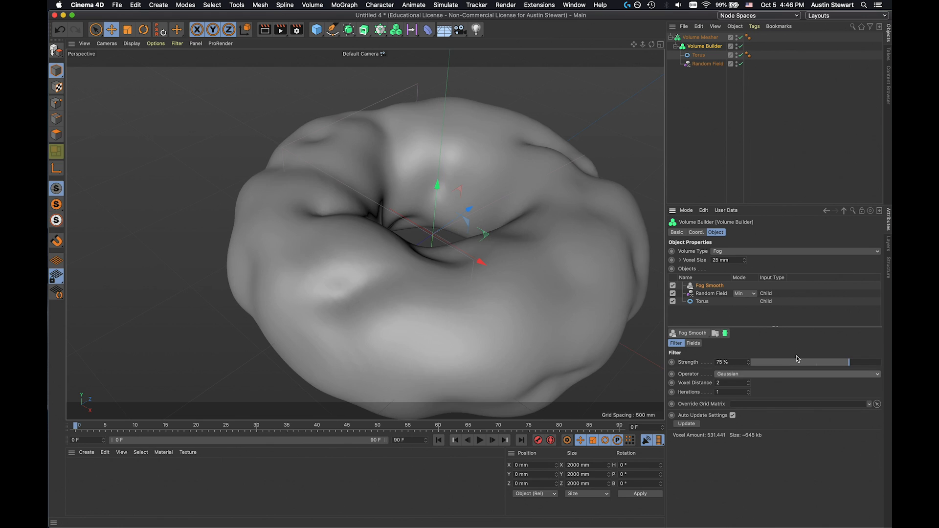
{"action": "left_click", "coordinate": [843, 363]}
{"action": "left_click_drag", "start_coordinate": [842, 362], "coordinate": [795, 361]}
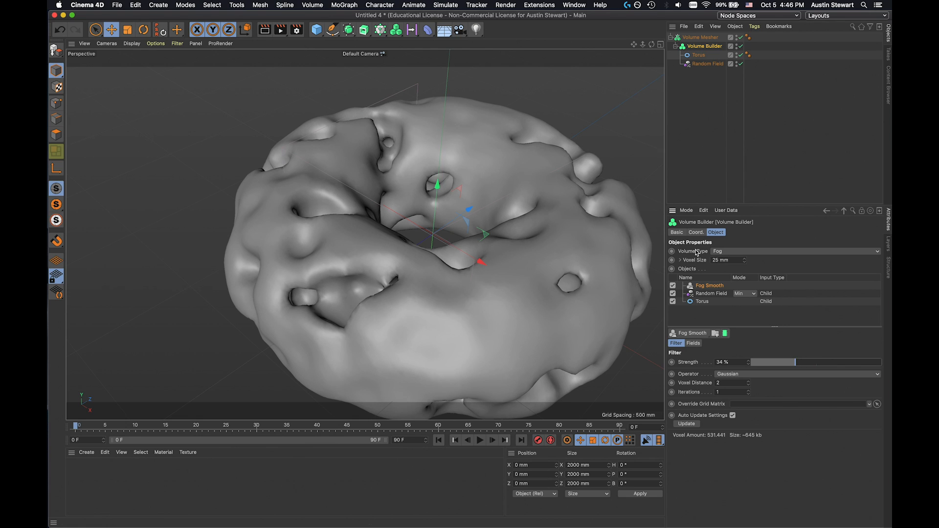
Compare the Multiply and Max modes for the Random Field in the Volume Builder and return to Min
{"action": "left_click", "coordinate": [751, 293]}
{"action": "left_click", "coordinate": [747, 349]}
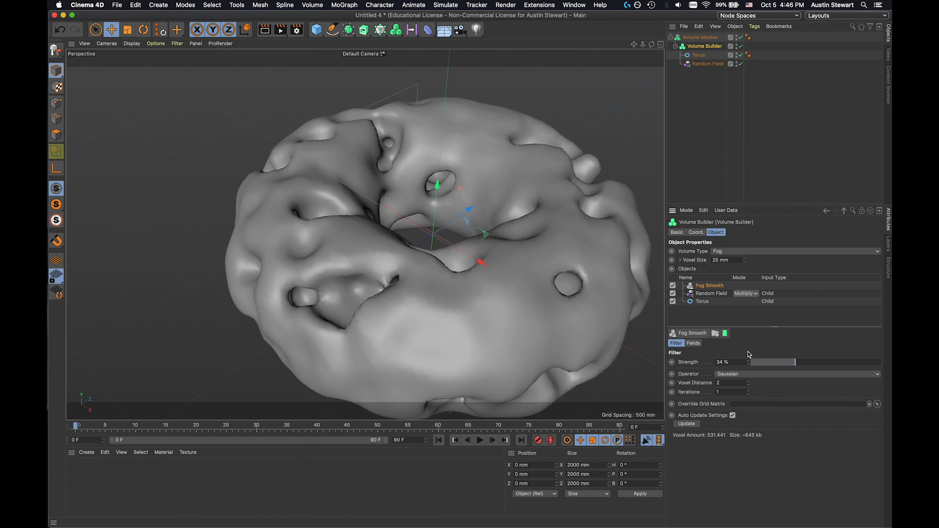
{"action": "left_click", "coordinate": [749, 293]}
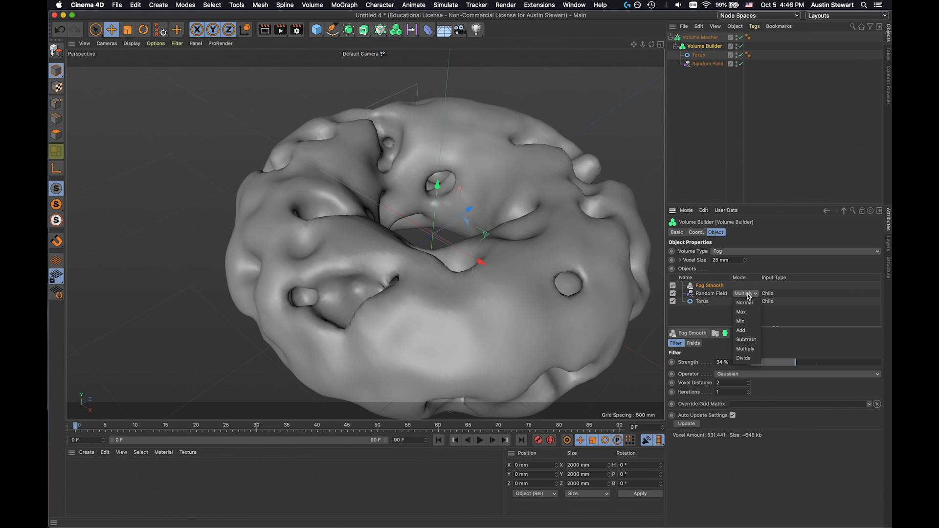
{"action": "left_click", "coordinate": [750, 313]}
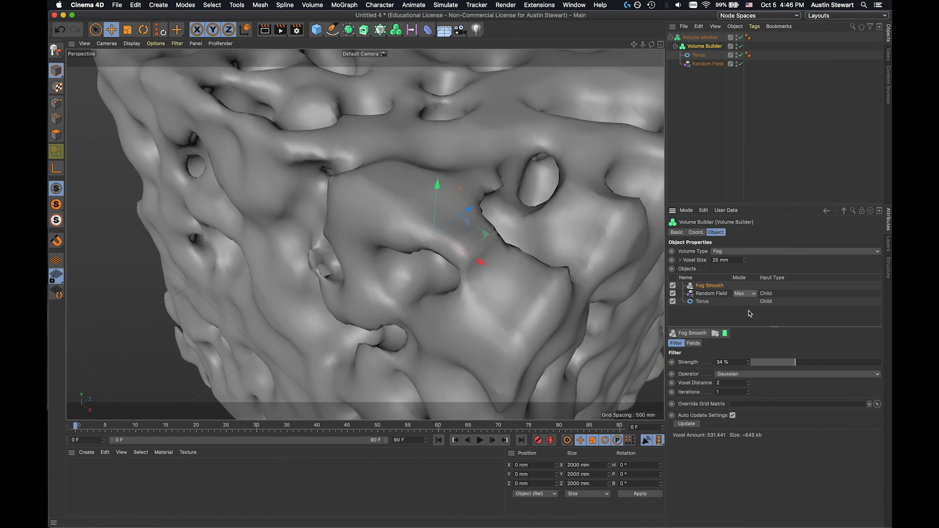
{"action": "left_click", "coordinate": [750, 295]}
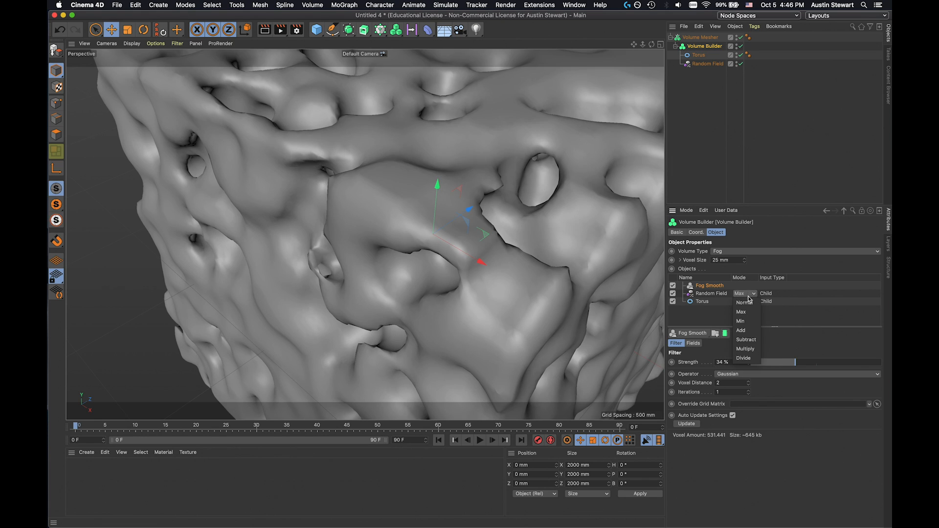
{"action": "left_click", "coordinate": [748, 321]}
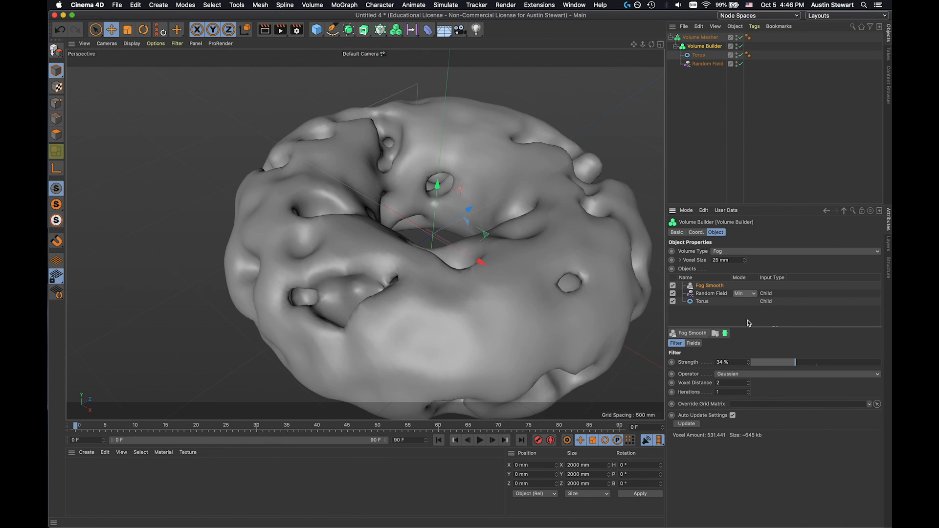
Try the Normal and Max modes for the Random Field in the Volume Builder and settle on Multiply
{"action": "left_click", "coordinate": [749, 295]}
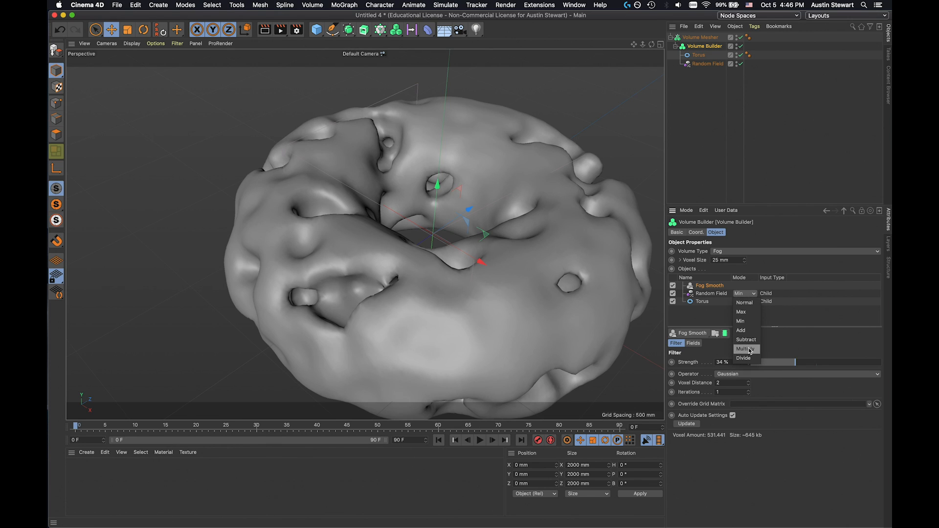
{"action": "left_click", "coordinate": [750, 303]}
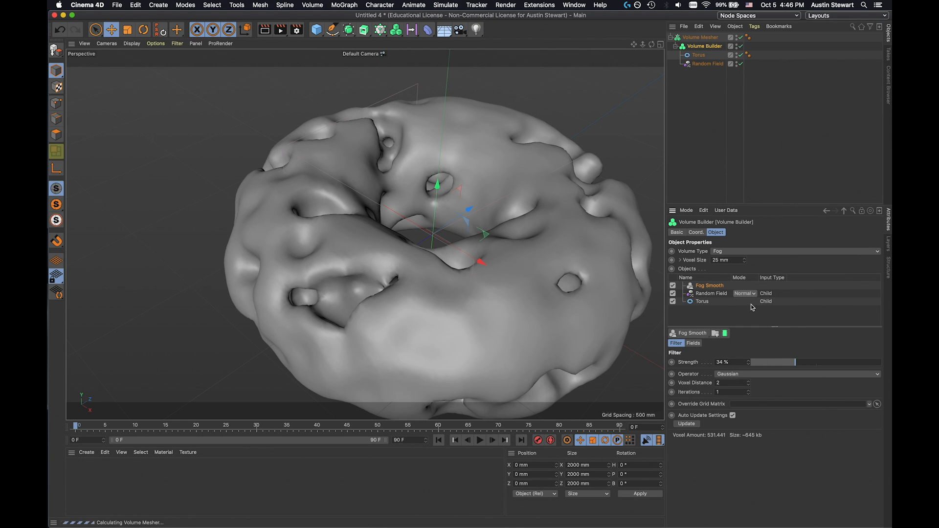
{"action": "left_click", "coordinate": [750, 295]}
{"action": "left_click", "coordinate": [747, 315]}
{"action": "left_click", "coordinate": [746, 295]}
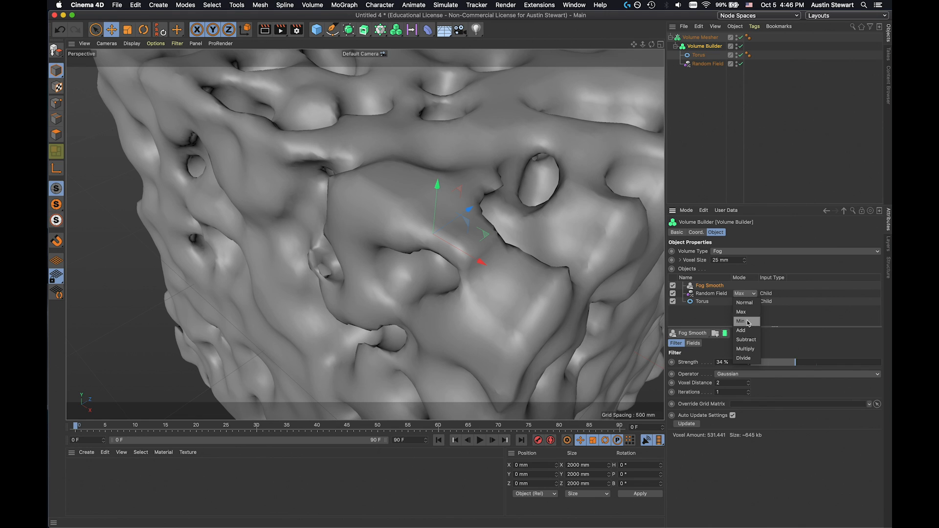
{"action": "left_click", "coordinate": [746, 349]}
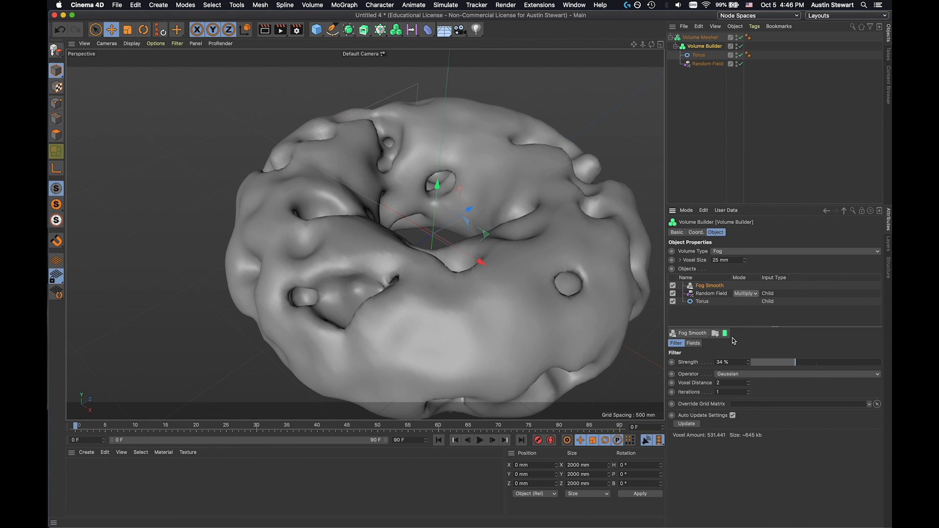
Move the Torus above the Random Field in the Volume Builder's object list, try its Max mode and settle on Multiply
{"action": "left_click", "coordinate": [705, 302]}
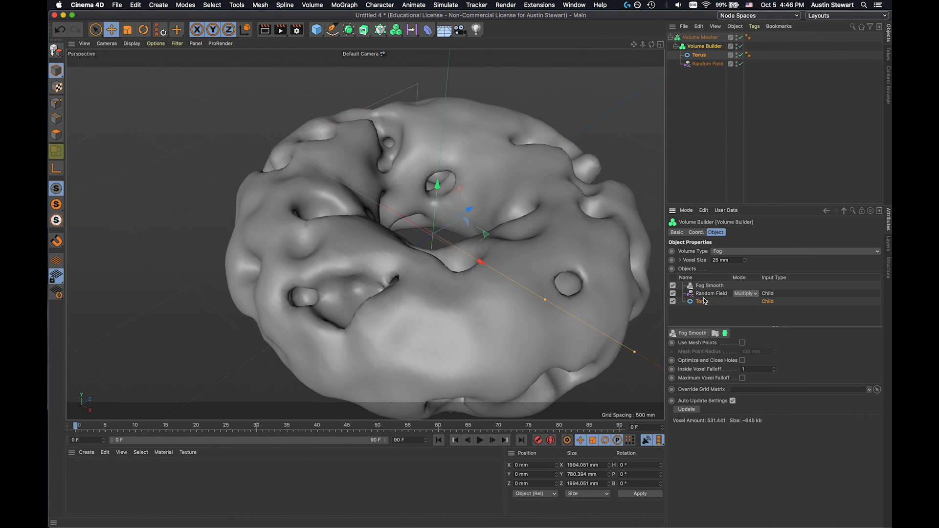
{"action": "left_click_drag", "start_coordinate": [703, 305], "coordinate": [704, 294]}
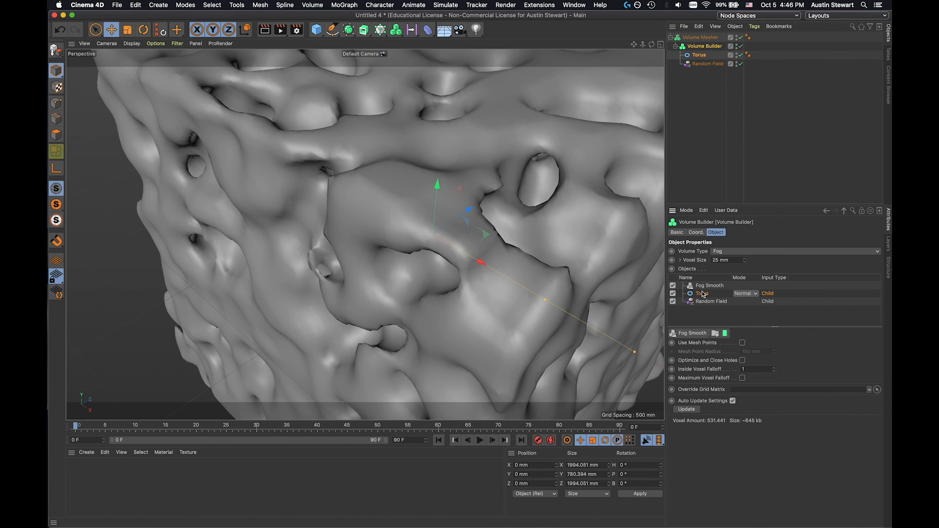
{"action": "left_click", "coordinate": [750, 295]}
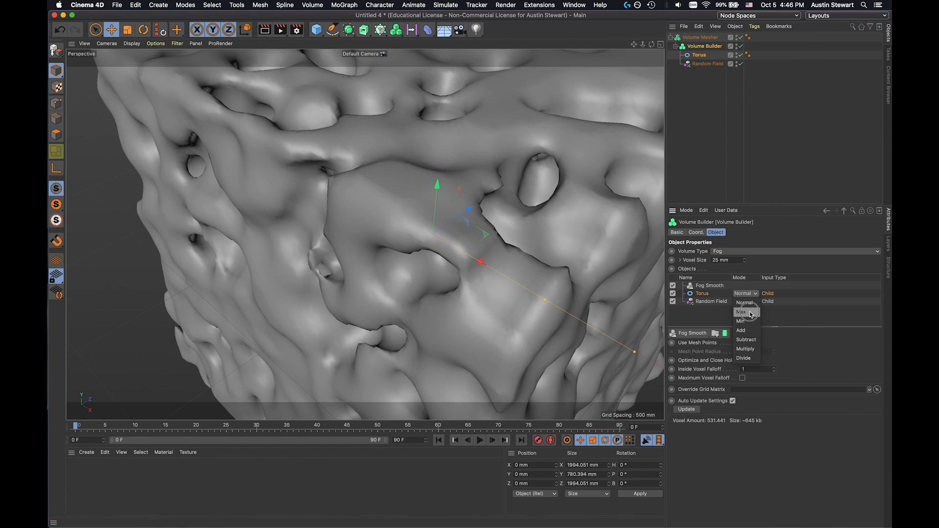
{"action": "left_click", "coordinate": [752, 315]}
{"action": "left_click", "coordinate": [748, 295]}
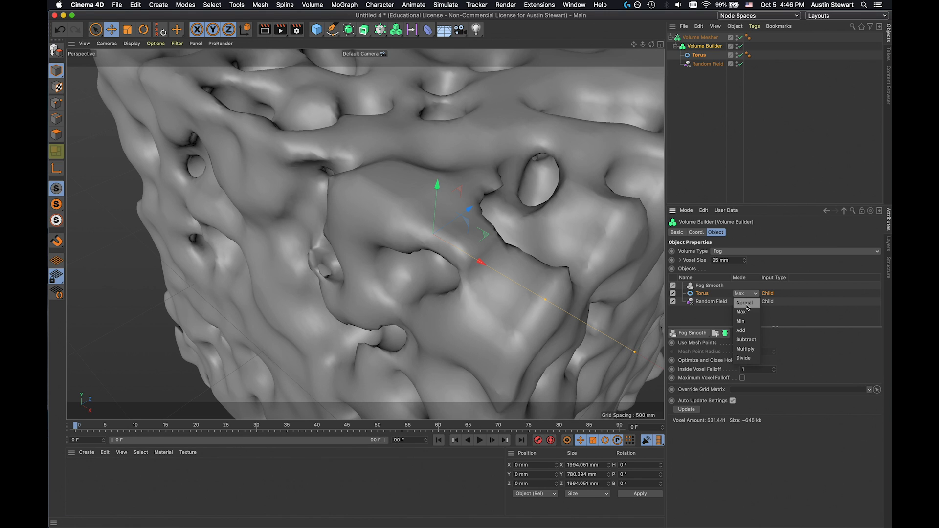
{"action": "left_click", "coordinate": [746, 349]}
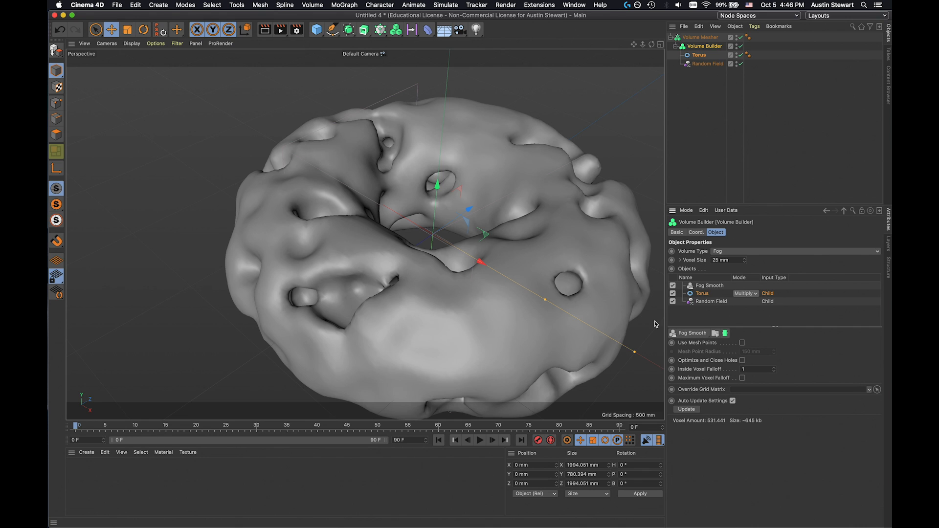
Enlarge the torus with its radius handles to about 2067 mm across and 813 mm high
{"action": "scroll", "coordinate": [515, 308], "scroll_direction": "down", "scroll_amount": 5}
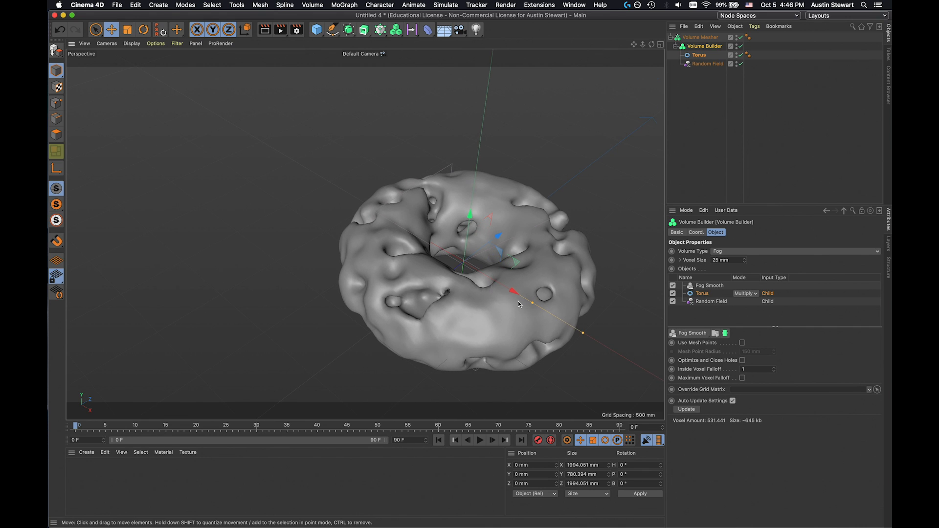
{"action": "left_click_drag", "start_coordinate": [519, 301], "coordinate": [527, 328], "text": "alt"}
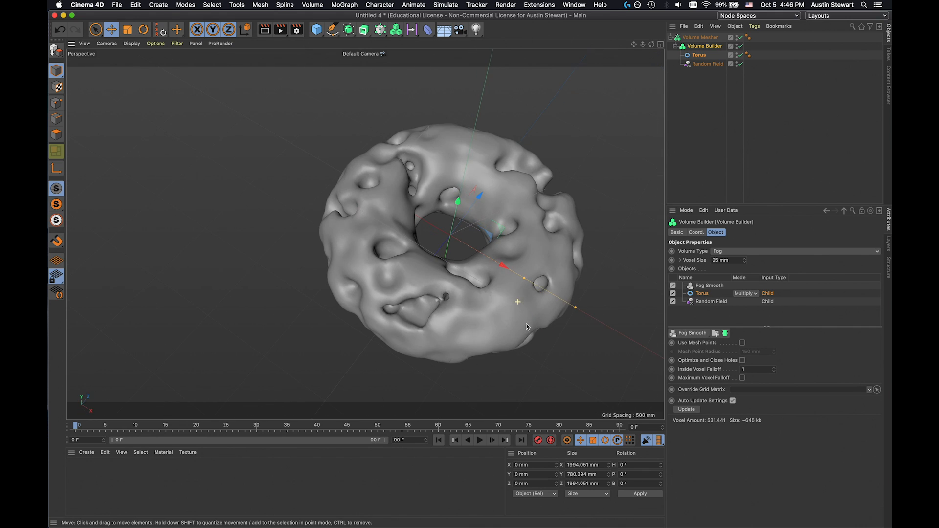
{"action": "mouse_move", "coordinate": [575, 308]}
{"action": "left_mouse_down"}
{"action": "mouse_move", "coordinate": [585, 313]}
{"action": "mouse_move", "coordinate": [574, 310]}
{"action": "left_mouse_up"}
{"action": "mouse_move", "coordinate": [525, 279]}
{"action": "left_mouse_down"}
{"action": "mouse_move", "coordinate": [577, 324]}
{"action": "mouse_move", "coordinate": [522, 292]}
{"action": "left_mouse_up"}
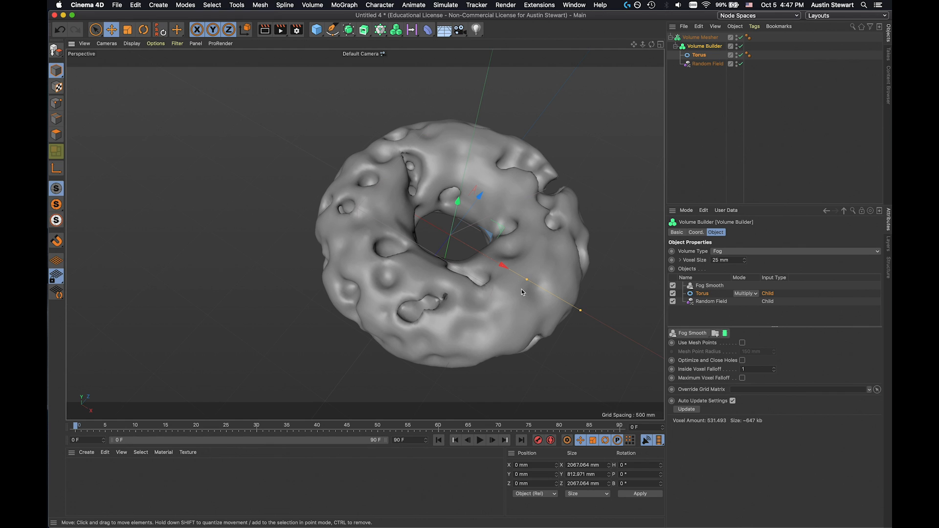
{"action": "left_click_drag", "start_coordinate": [509, 232], "coordinate": [505, 232], "text": "alt"}
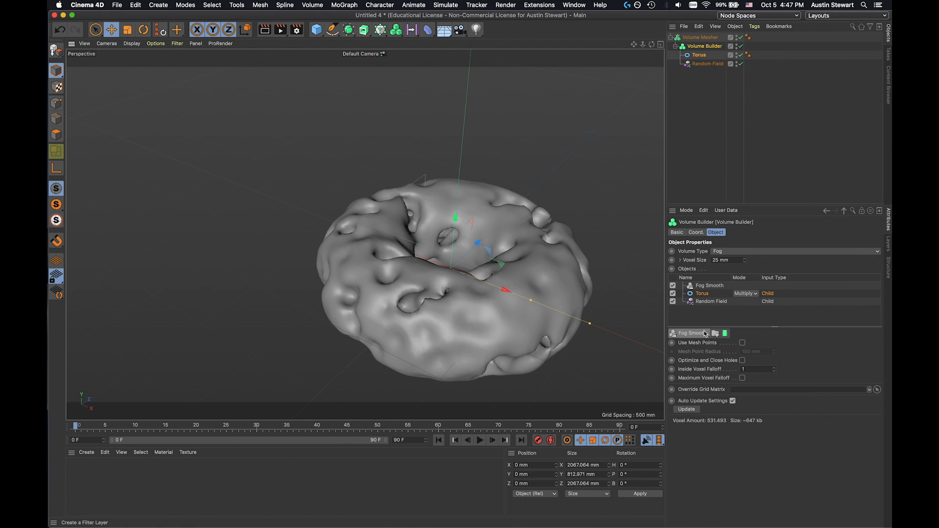
Disable the Fog Smooth layer and add a Fog Multiply layer with its Multiply value set to 1.8
{"action": "left_click", "coordinate": [673, 286]}
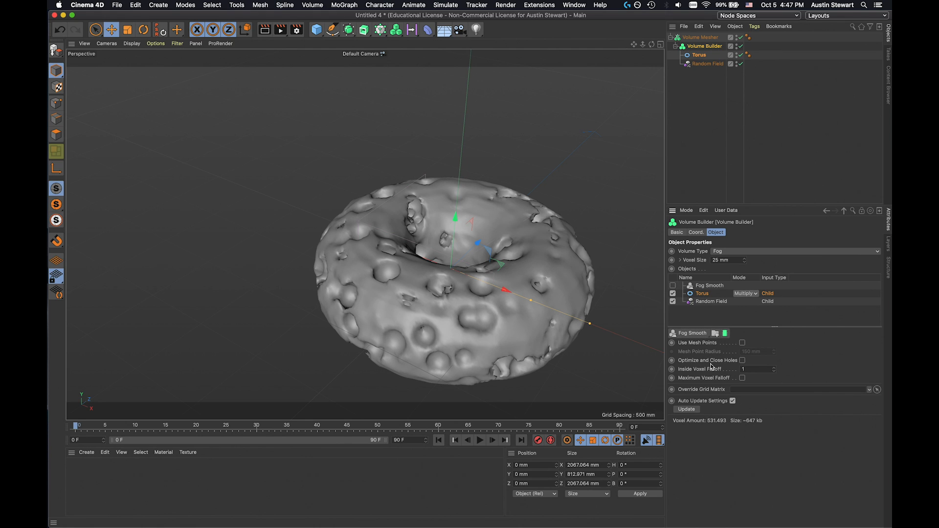
{"action": "left_click", "coordinate": [700, 335]}
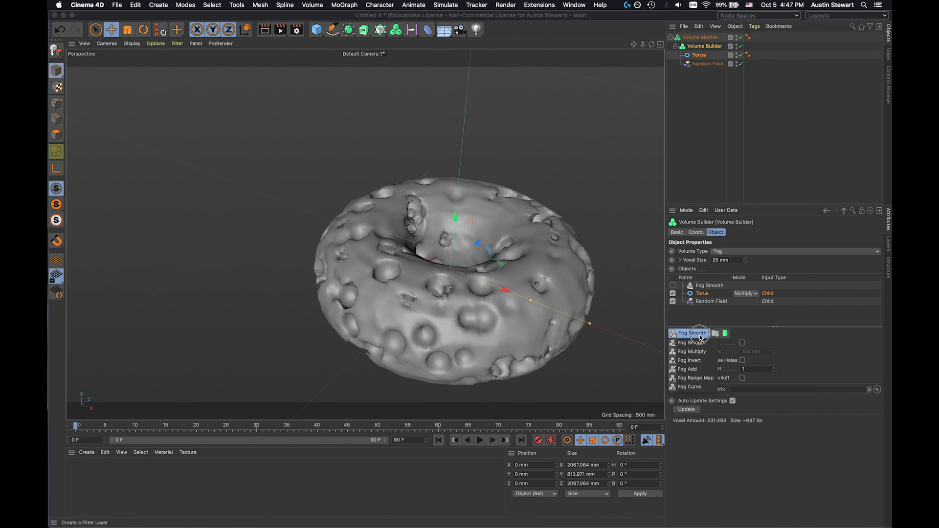
{"action": "left_click", "coordinate": [697, 352]}
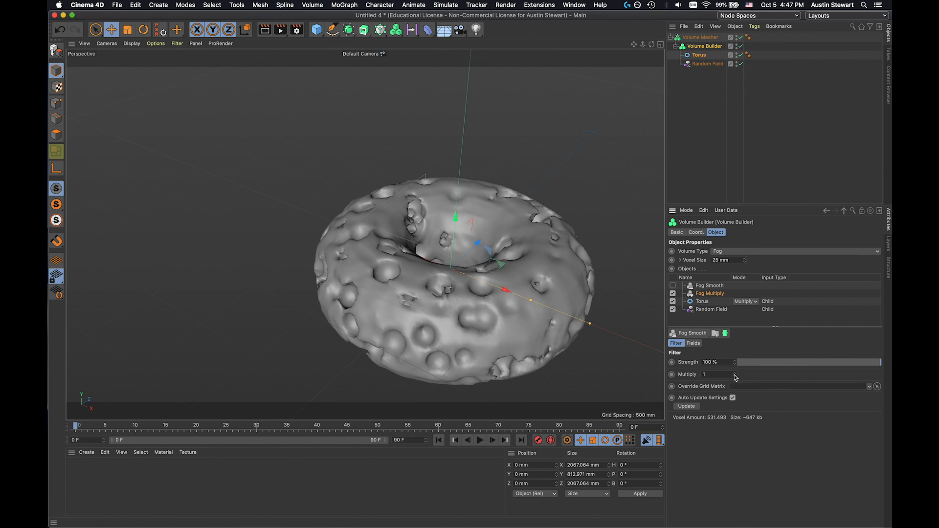
{"action": "left_click", "coordinate": [736, 375]}
{"action": "left_click", "coordinate": [736, 375]}
{"action": "left_click_drag", "start_coordinate": [736, 376], "coordinate": [737, 374]}
Move the Fog Multiply layer between the Torus and the Random Field, test its Strength slider and delete the layer
{"action": "mouse_move", "coordinate": [883, 362]}
{"action": "left_mouse_down"}
{"action": "mouse_move", "coordinate": [801, 361]}
{"action": "mouse_move", "coordinate": [887, 362]}
{"action": "left_mouse_up"}
{"action": "left_click_drag", "start_coordinate": [702, 295], "coordinate": [701, 304]}
{"action": "left_click_drag", "start_coordinate": [844, 359], "coordinate": [890, 363]}
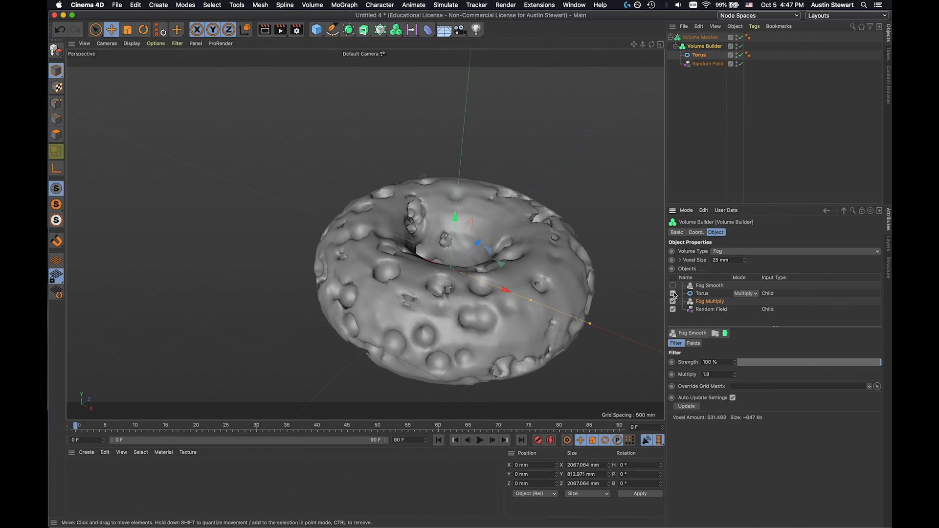
{"action": "key", "text": "Delete"}
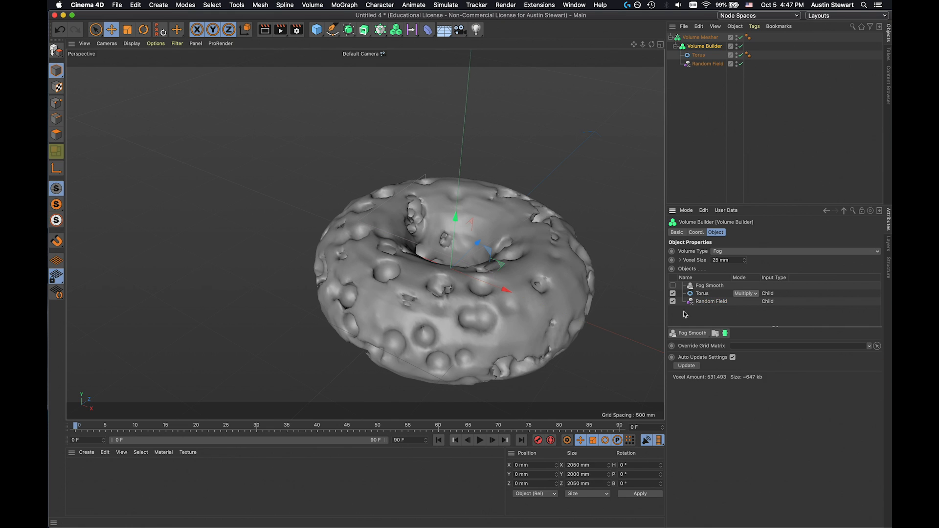
Add a Fog Curve layer to the Volume Builder and pull its curve down with a new point at about 0.67, 0.45
{"action": "left_click", "coordinate": [702, 335]}
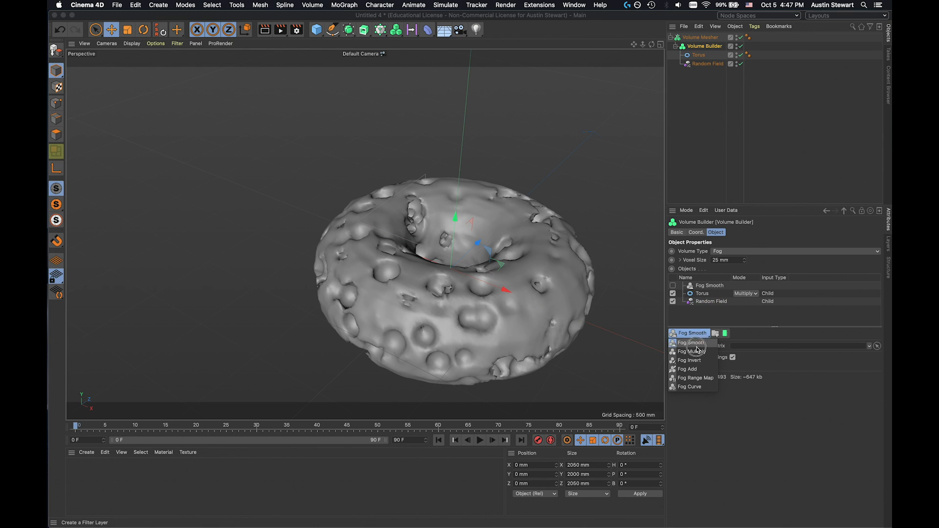
{"action": "left_click", "coordinate": [688, 387]}
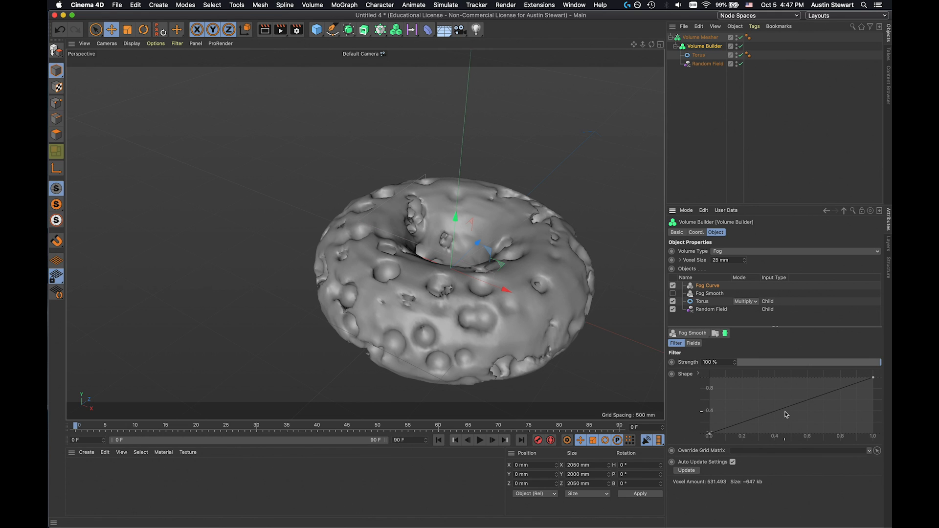
{"action": "mouse_move", "coordinate": [879, 366]}
{"action": "left_mouse_down"}
{"action": "mouse_move", "coordinate": [793, 361]}
{"action": "mouse_move", "coordinate": [886, 363]}
{"action": "left_mouse_up"}
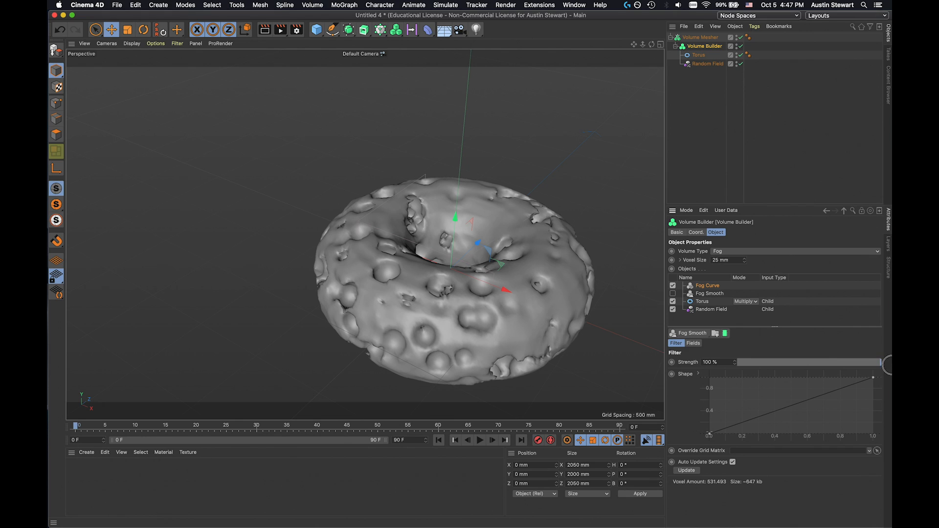
{"action": "left_click", "coordinate": [817, 399]}
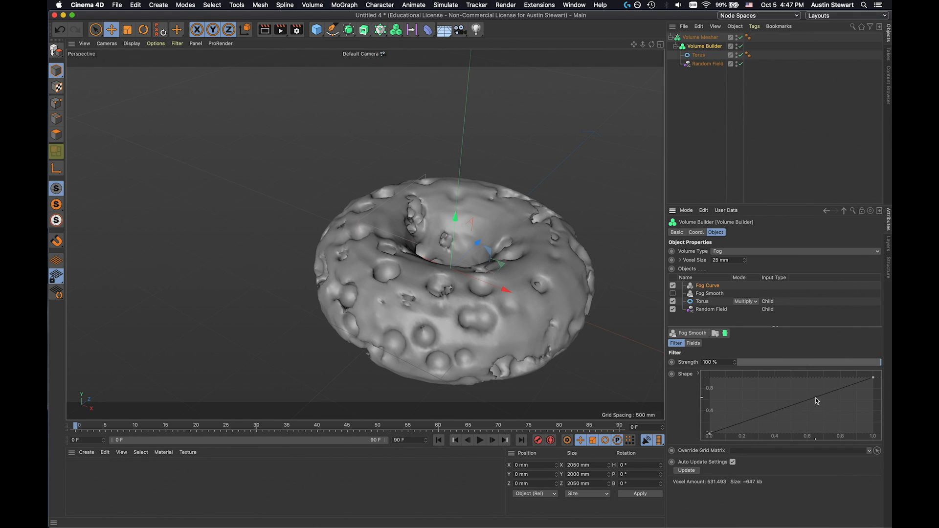
{"action": "left_click", "coordinate": [816, 400], "text": "ctrl"}
{"action": "mouse_move", "coordinate": [817, 400]}
{"action": "left_mouse_down"}
{"action": "mouse_move", "coordinate": [811, 382]}
{"action": "mouse_move", "coordinate": [819, 409]}
{"action": "left_mouse_up"}
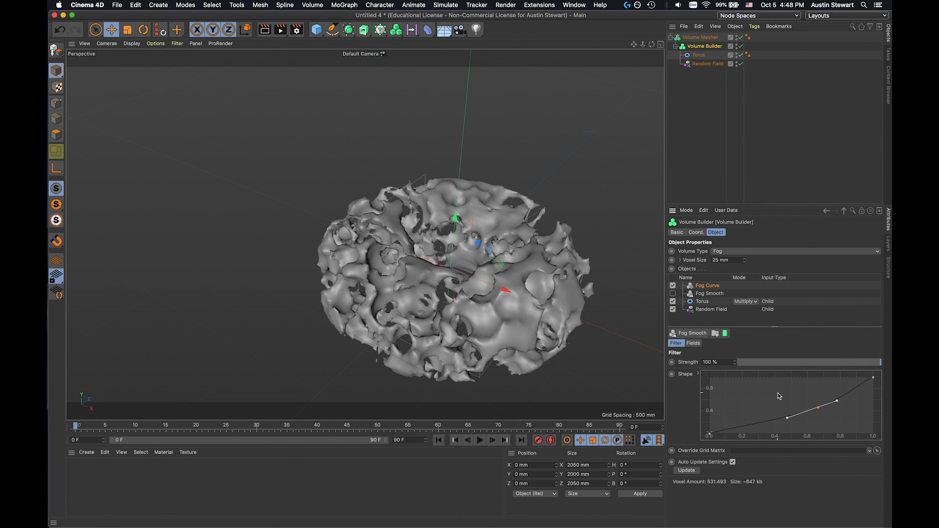
Add a second, raised point at about 0.31, 0.5 on the Fog Curve and adjust the tangents into a wave shape
{"action": "mouse_move", "coordinate": [765, 423]}
{"action": "left_mouse_down"}
{"action": "mouse_move", "coordinate": [757, 396]}
{"action": "mouse_move", "coordinate": [762, 408]}
{"action": "mouse_move", "coordinate": [776, 406]}
{"action": "mouse_move", "coordinate": [772, 414]}
{"action": "left_mouse_up"}
{"action": "left_click", "coordinate": [819, 407]}
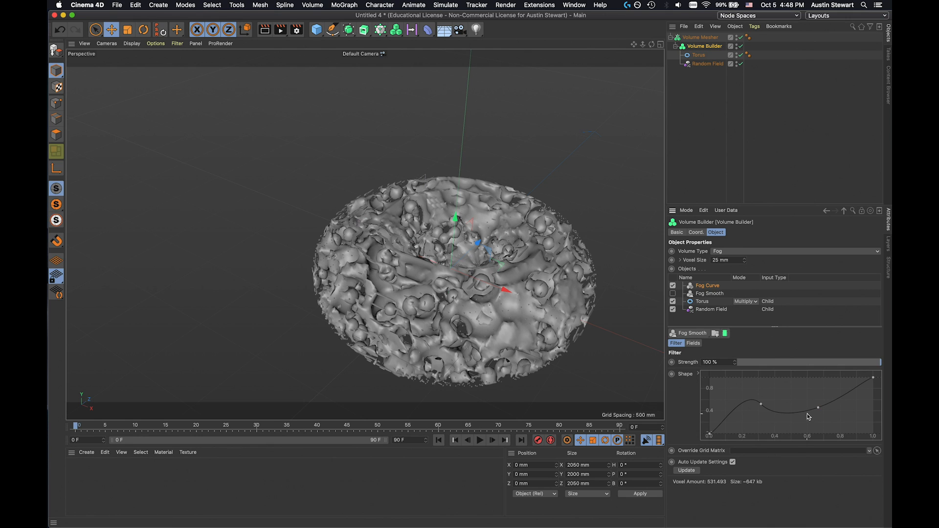
{"action": "mouse_move", "coordinate": [809, 414]}
{"action": "left_mouse_down"}
{"action": "mouse_move", "coordinate": [806, 405]}
{"action": "mouse_move", "coordinate": [813, 412]}
{"action": "left_mouse_up"}
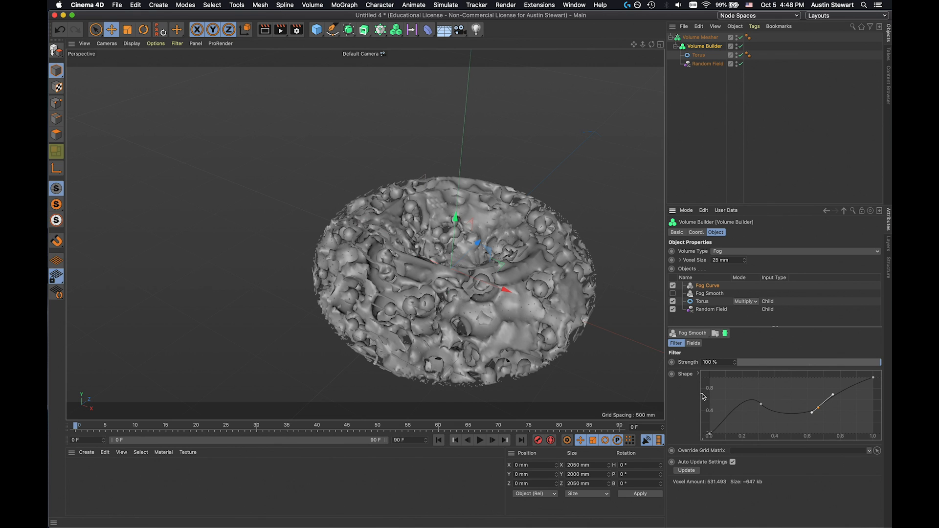
{"action": "left_click_drag", "start_coordinate": [710, 434], "coordinate": [712, 437]}
Re-enable the Fog Smooth layer and move it above the Fog Curve layer in the Volume Builder's object list
{"action": "scroll", "coordinate": [440, 289], "scroll_direction": "up", "scroll_amount": 5}
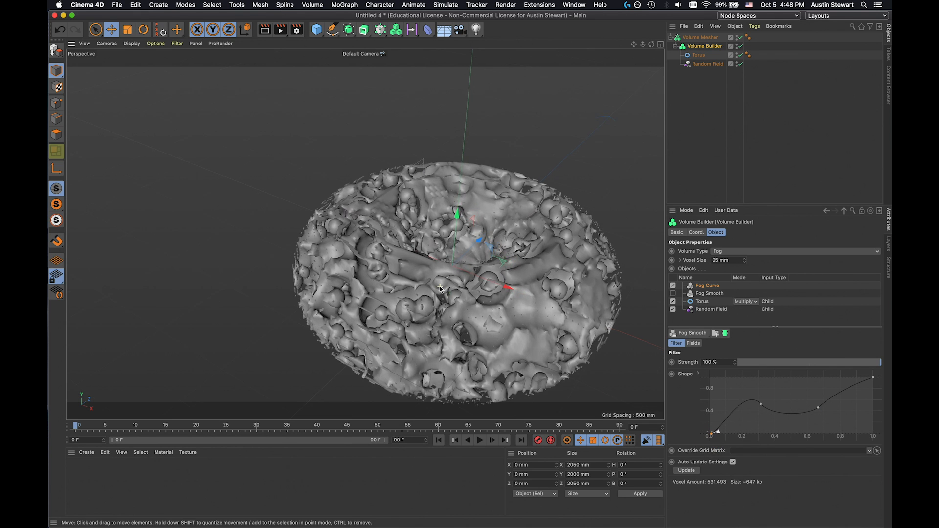
{"action": "left_click_drag", "start_coordinate": [440, 288], "coordinate": [522, 314], "text": "alt"}
{"action": "left_click", "coordinate": [672, 294]}
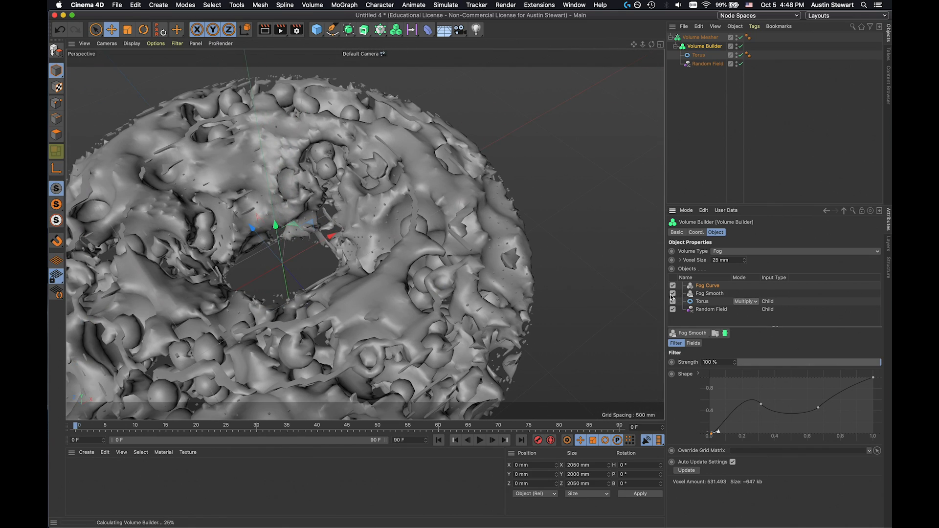
{"action": "left_click_drag", "start_coordinate": [706, 296], "coordinate": [707, 288]}
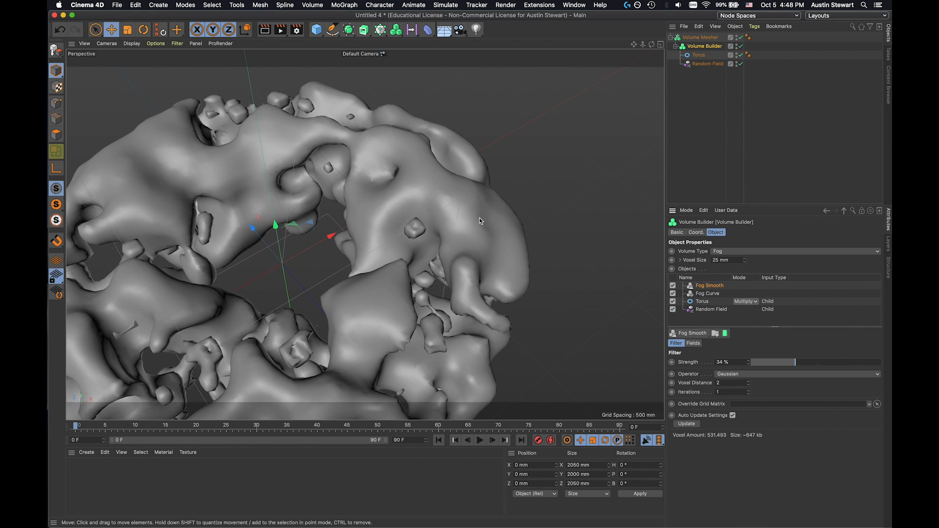
Try the Fog Smooth layer directly below the Fog Curve, switching it off and on to compare
{"action": "scroll", "coordinate": [379, 267], "scroll_direction": "down", "scroll_amount": 5}
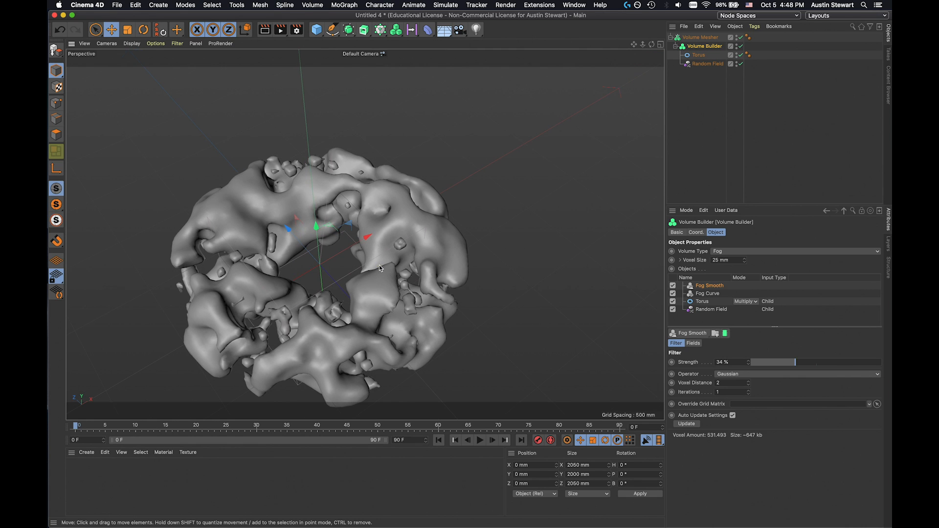
{"action": "left_click_drag", "start_coordinate": [392, 263], "coordinate": [563, 279], "text": "alt"}
{"action": "left_click", "coordinate": [672, 285]}
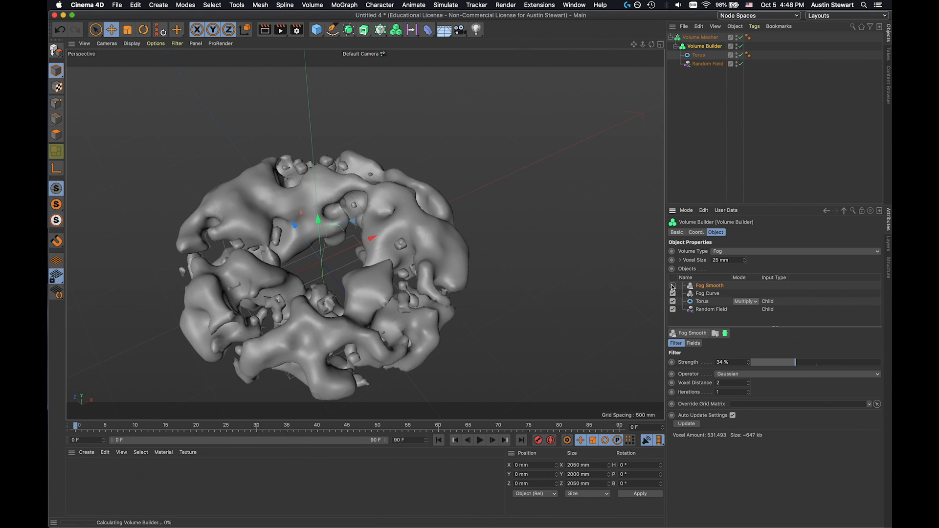
{"action": "left_click_drag", "start_coordinate": [709, 288], "coordinate": [690, 305]}
{"action": "left_click", "coordinate": [673, 294]}
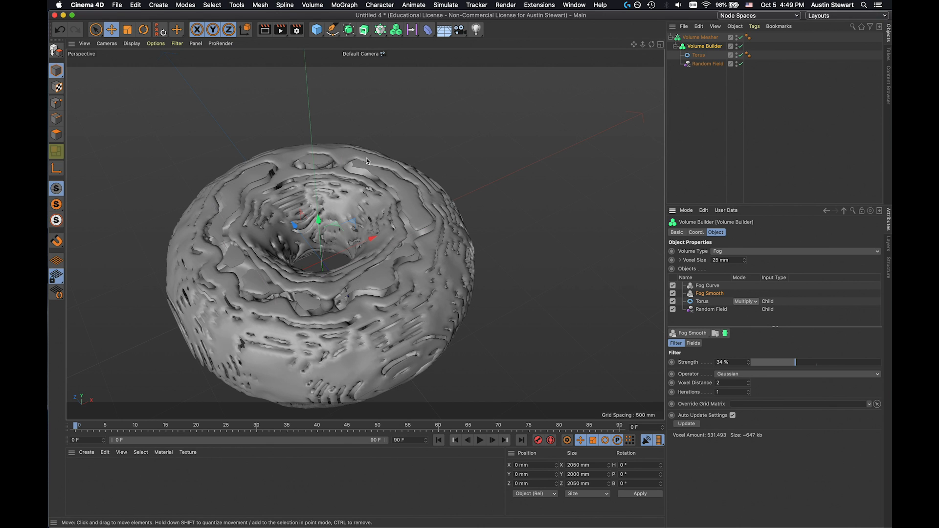
Try Fog Smooth between the Torus and Random Field with Fog Curve off and on, and return it to the top of the list
{"action": "scroll", "coordinate": [391, 316], "scroll_direction": "up", "scroll_amount": 3}
{"action": "left_click_drag", "start_coordinate": [391, 316], "coordinate": [373, 266], "text": "alt"}
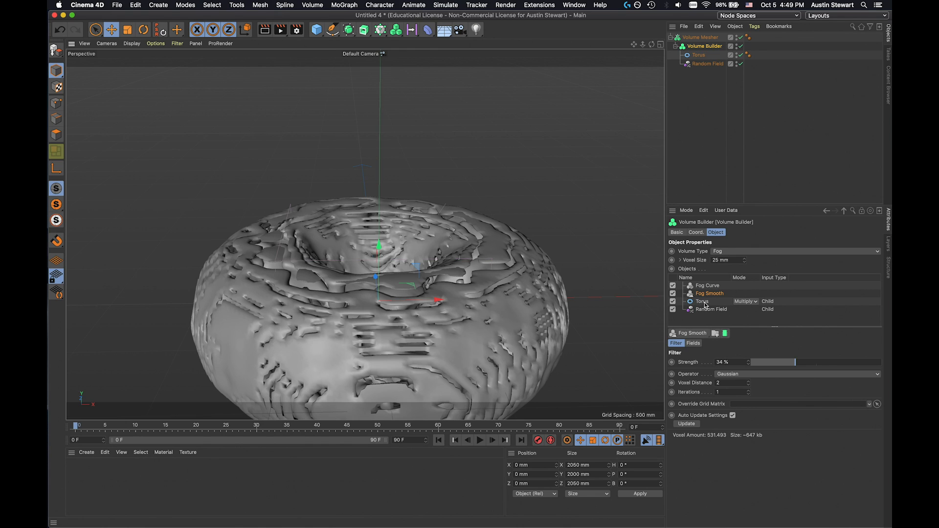
{"action": "left_click_drag", "start_coordinate": [710, 297], "coordinate": [708, 307]}
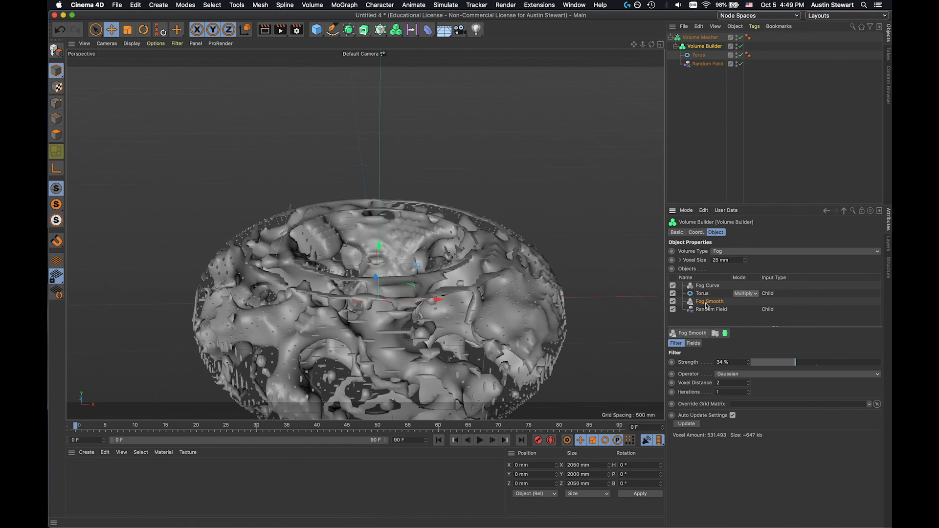
{"action": "scroll", "coordinate": [346, 333], "scroll_direction": "up", "scroll_amount": 2}
{"action": "left_click_drag", "start_coordinate": [346, 335], "coordinate": [381, 331], "text": "alt"}
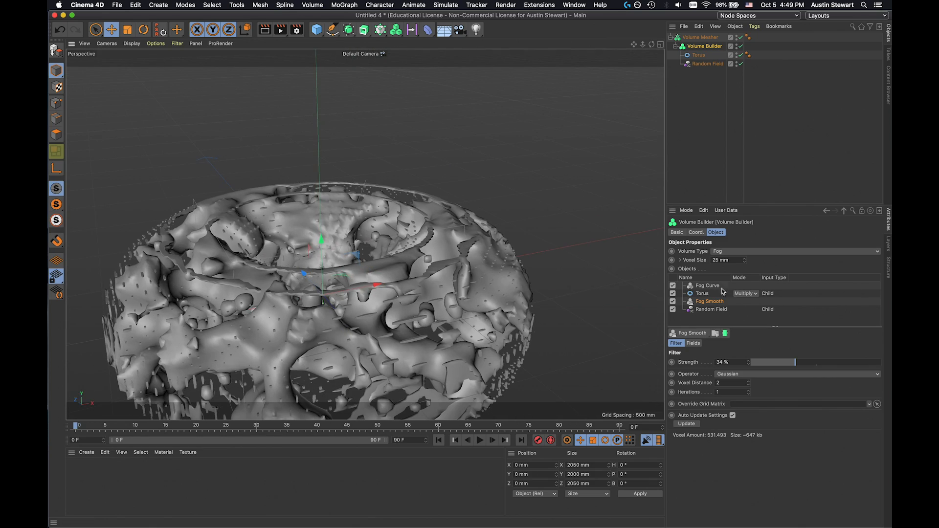
{"action": "left_click", "coordinate": [673, 286]}
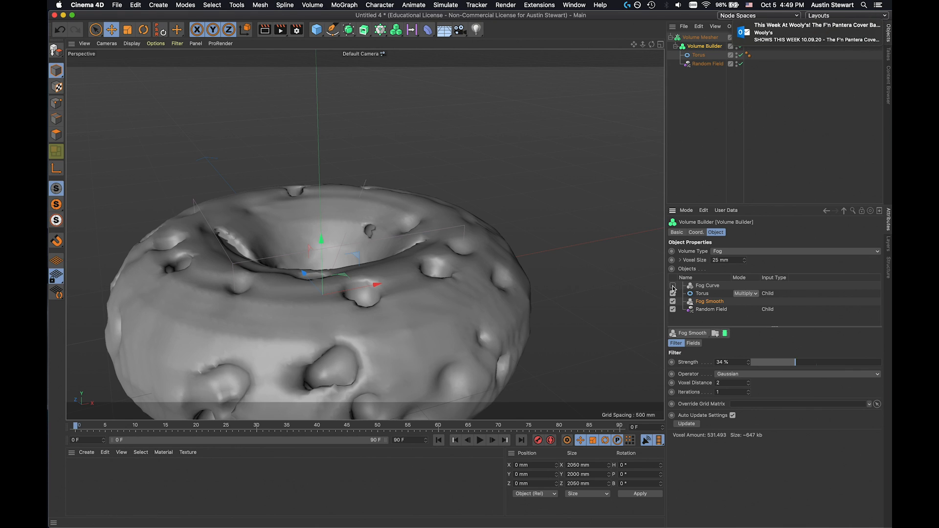
{"action": "left_click", "coordinate": [673, 286]}
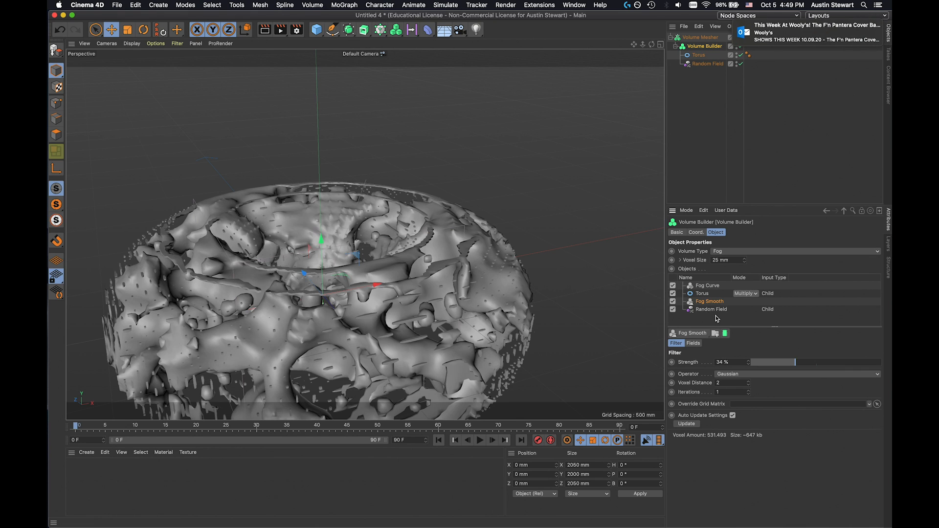
{"action": "left_click_drag", "start_coordinate": [712, 303], "coordinate": [708, 283]}
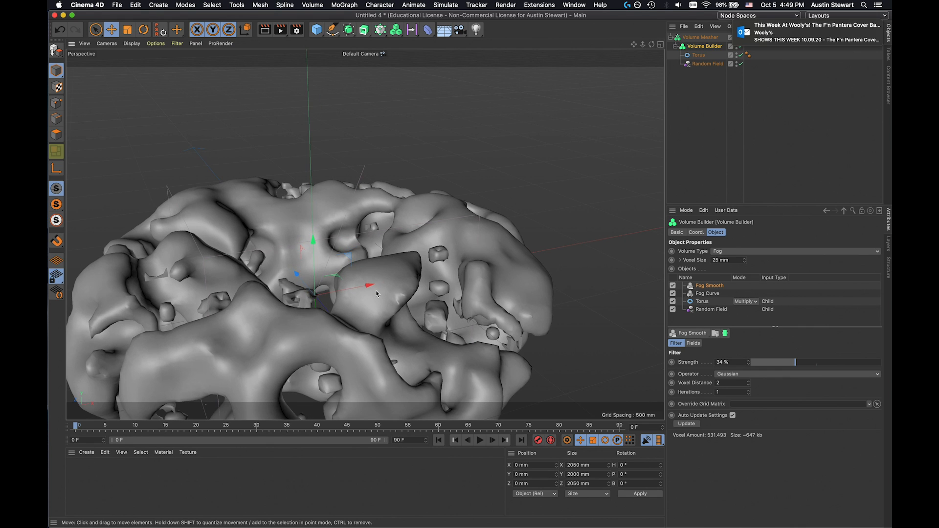
Add a Subdivision Surface and make the Volume Mesher its child
{"action": "left_click_drag", "start_coordinate": [376, 291], "coordinate": [382, 321], "text": "alt"}
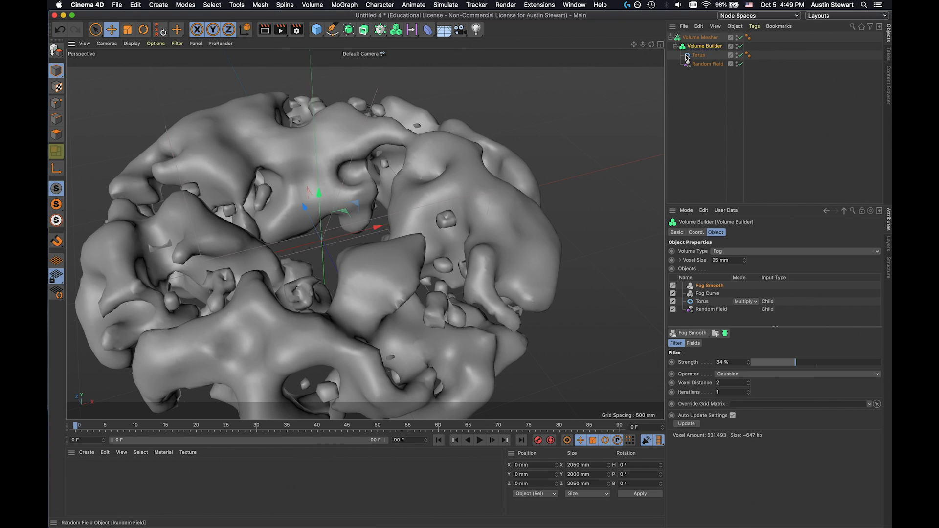
{"action": "left_click", "coordinate": [348, 31]}
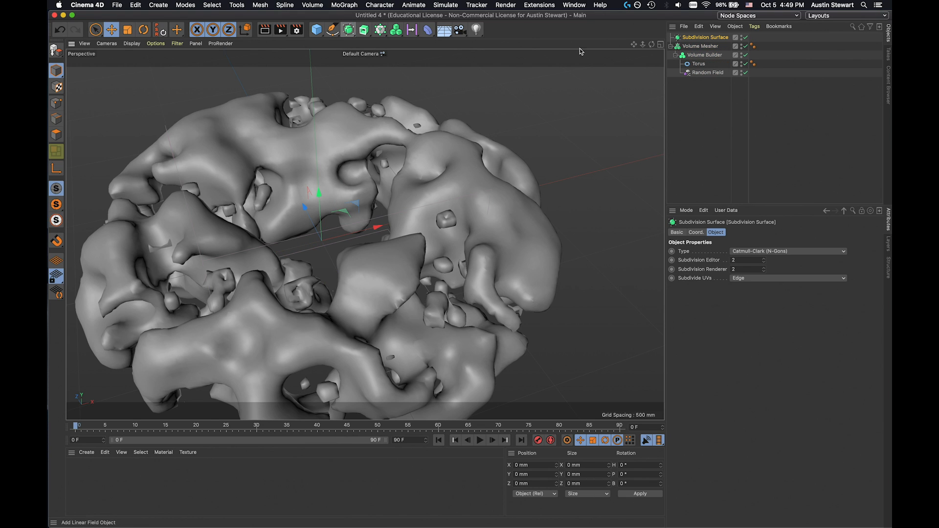
{"action": "left_click", "coordinate": [710, 47]}
{"action": "left_click_drag", "start_coordinate": [711, 49], "coordinate": [708, 38]}
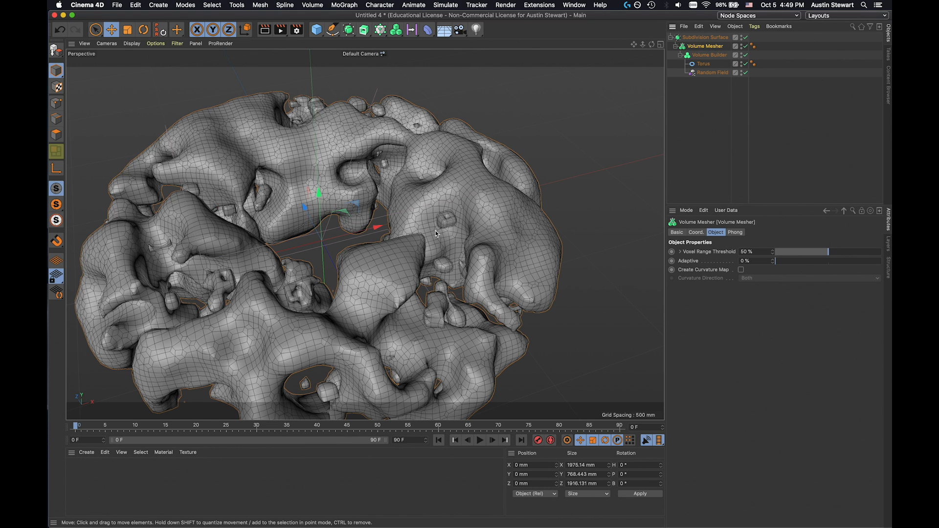
Render a preview of the view and raise the Strength of the Volume Builder's Fog Smooth layer
{"action": "key", "text": "super+r"}
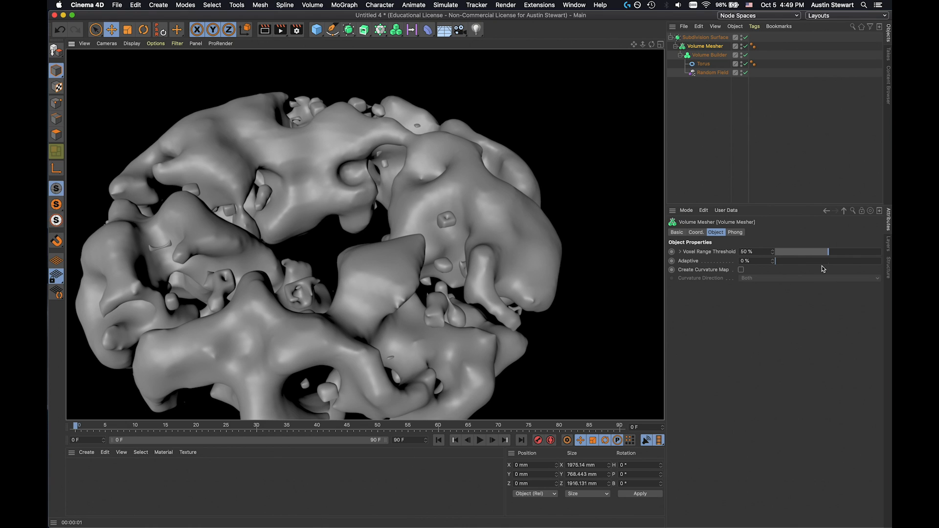
{"action": "left_click", "coordinate": [705, 55]}
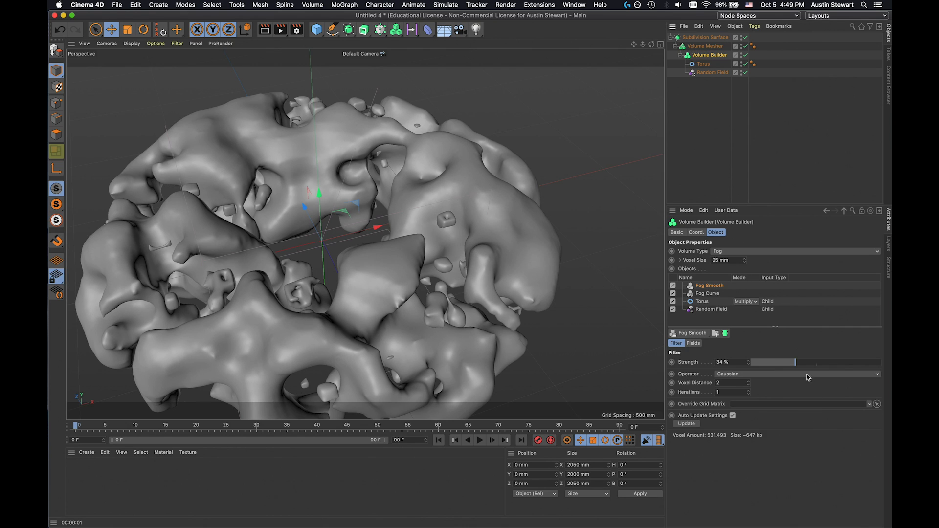
{"action": "left_click_drag", "start_coordinate": [796, 365], "coordinate": [808, 365]}
Set the Subdivision Surface's editor and renderer subdivisions to 4 and render a preview of the view
{"action": "left_click", "coordinate": [706, 37]}
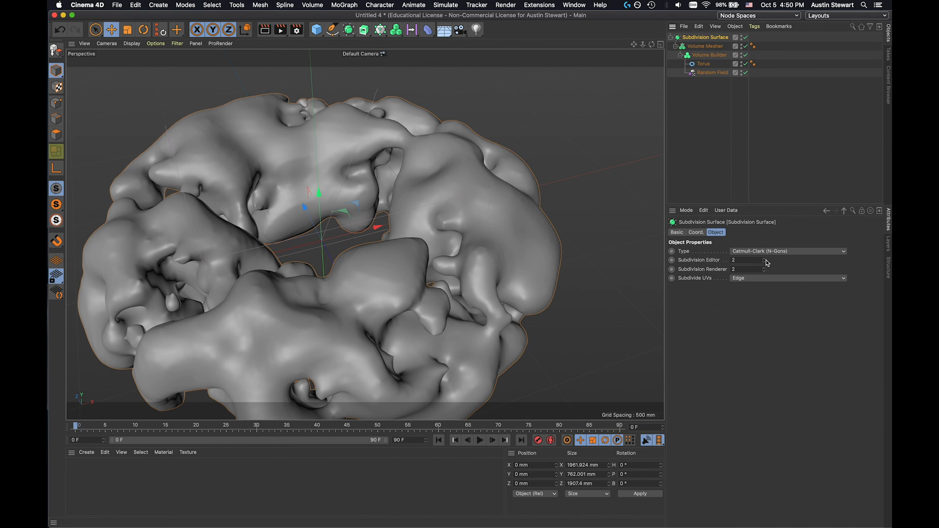
{"action": "left_click", "coordinate": [764, 268]}
{"action": "left_click", "coordinate": [764, 260]}
{"action": "key", "text": "super+r"}
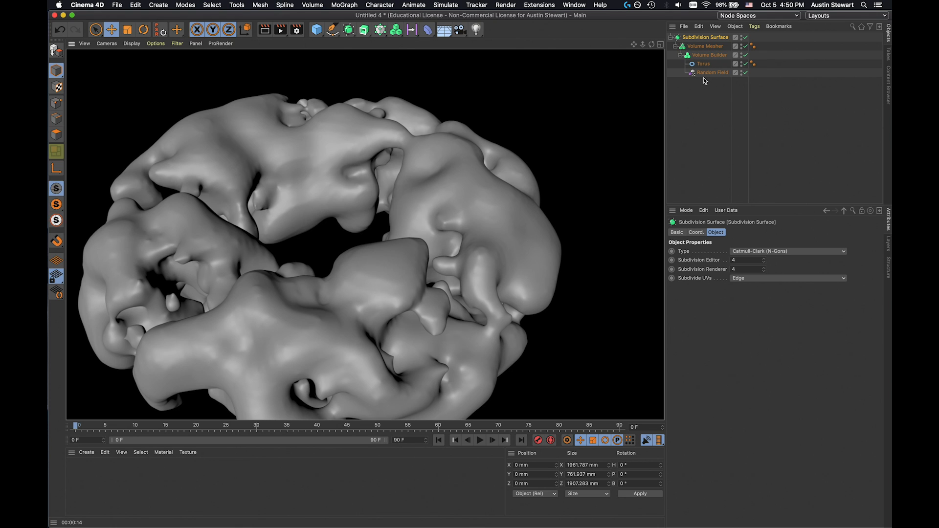
Disable the Subdivision Surface and lower the Volume Mesher's Voxel Range Threshold to 46%
{"action": "left_click", "coordinate": [702, 37]}
{"action": "left_click", "coordinate": [744, 38]}
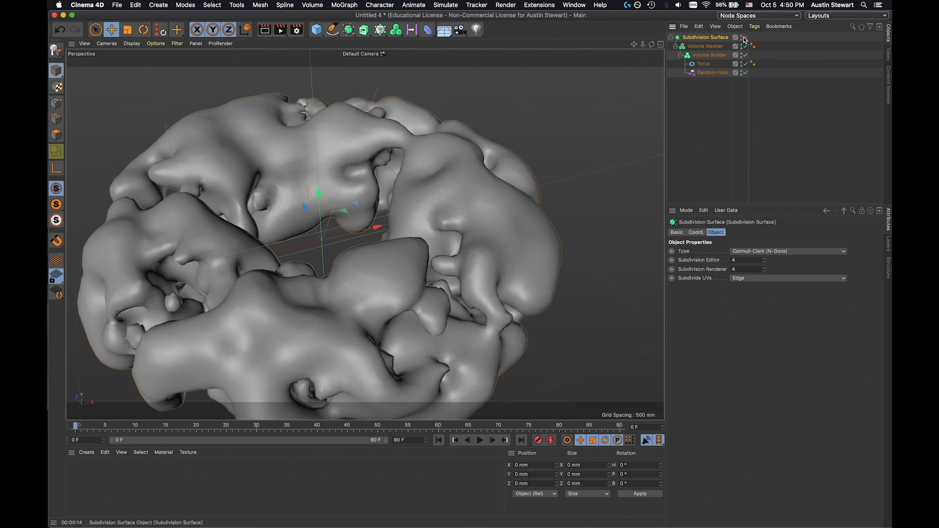
{"action": "left_click", "coordinate": [715, 47]}
{"action": "left_click_drag", "start_coordinate": [828, 256], "coordinate": [825, 256]}
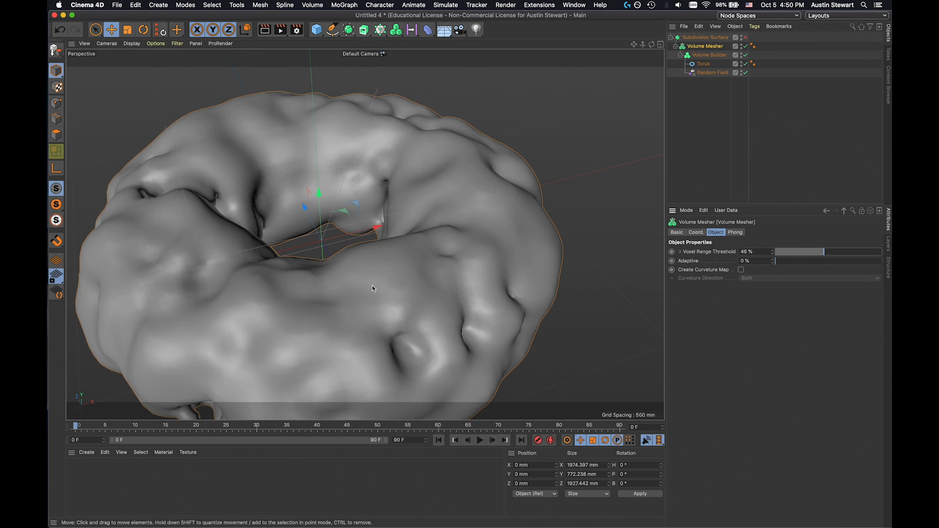
Try a Voxel Range Threshold of 48% on the Volume Mesher and settle on 51%
{"action": "scroll", "coordinate": [373, 289], "scroll_direction": "down", "scroll_amount": 5}
{"action": "mouse_move", "coordinate": [372, 297]}
{"action": "left_mouse_down", "text": "alt"}
{"action": "mouse_move", "coordinate": [445, 266]}
{"action": "mouse_move", "coordinate": [382, 282]}
{"action": "left_mouse_up", "text": "alt"}
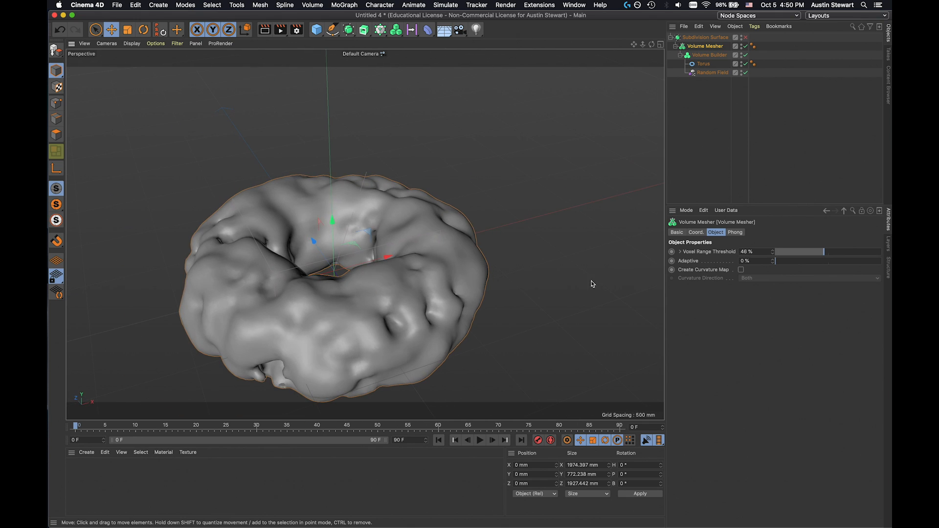
{"action": "double_click", "coordinate": [742, 254]}
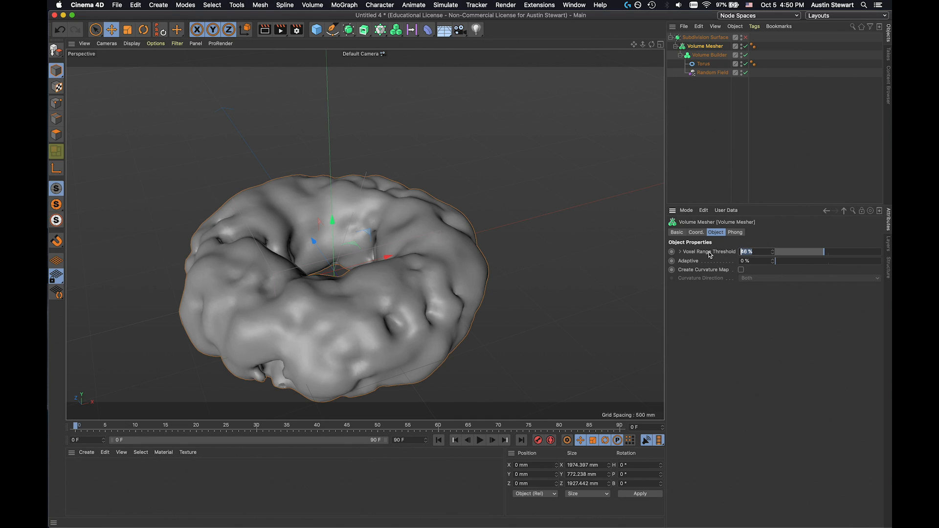
{"action": "type", "text": "48"}
{"action": "key", "text": "Return"}
{"action": "double_click", "coordinate": [754, 254]}
{"action": "type", "text": "51"}
{"action": "key", "text": "Return"}
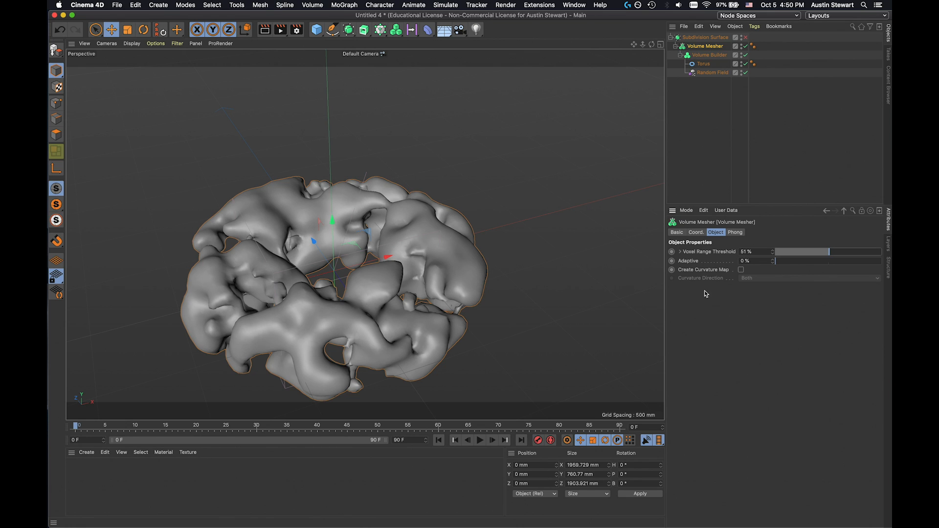
Try the Volume Mesher's Create Curvature Map option, turn it back off and inspect the mesh up close
{"action": "left_click", "coordinate": [741, 272]}
{"action": "left_click", "coordinate": [741, 271]}
{"action": "scroll", "coordinate": [386, 259], "scroll_direction": "up", "scroll_amount": 4}
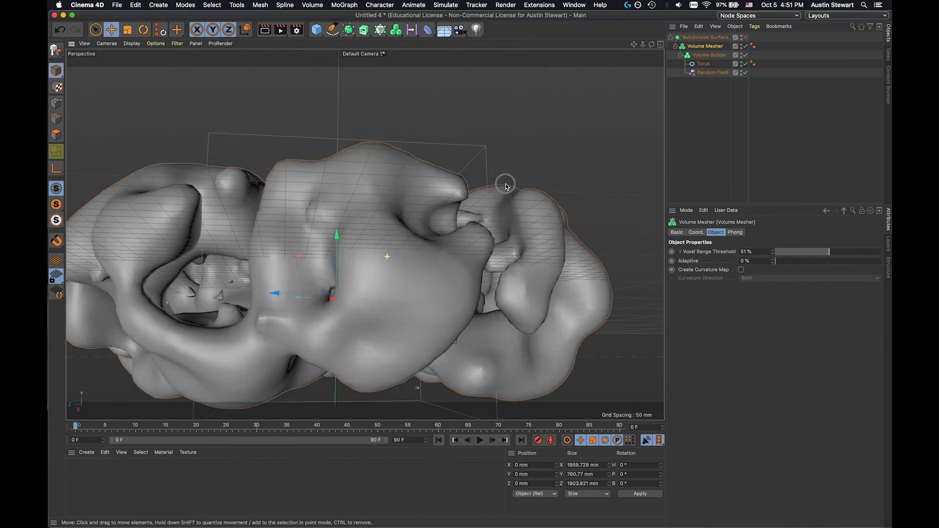